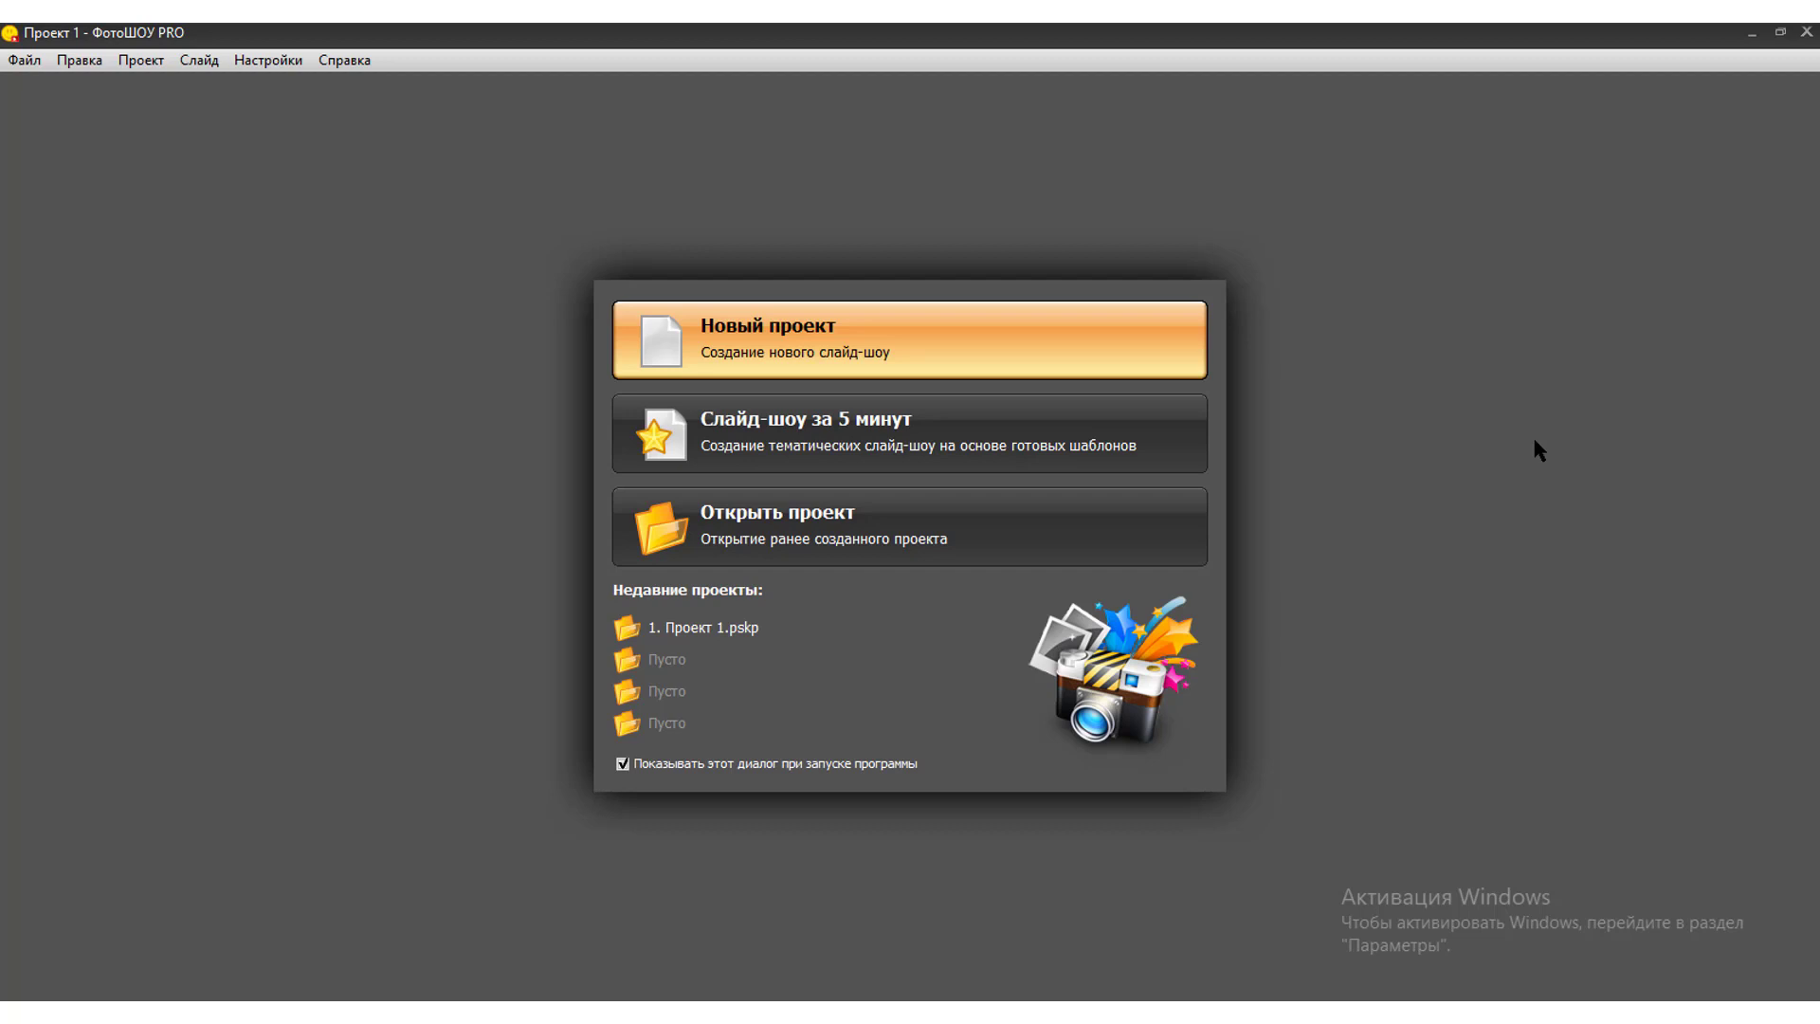
Create a new project and place the Тропики_Tropics video from the Загрузки folder on the timeline.
{"action": "left_click", "coordinate": [720, 338]}
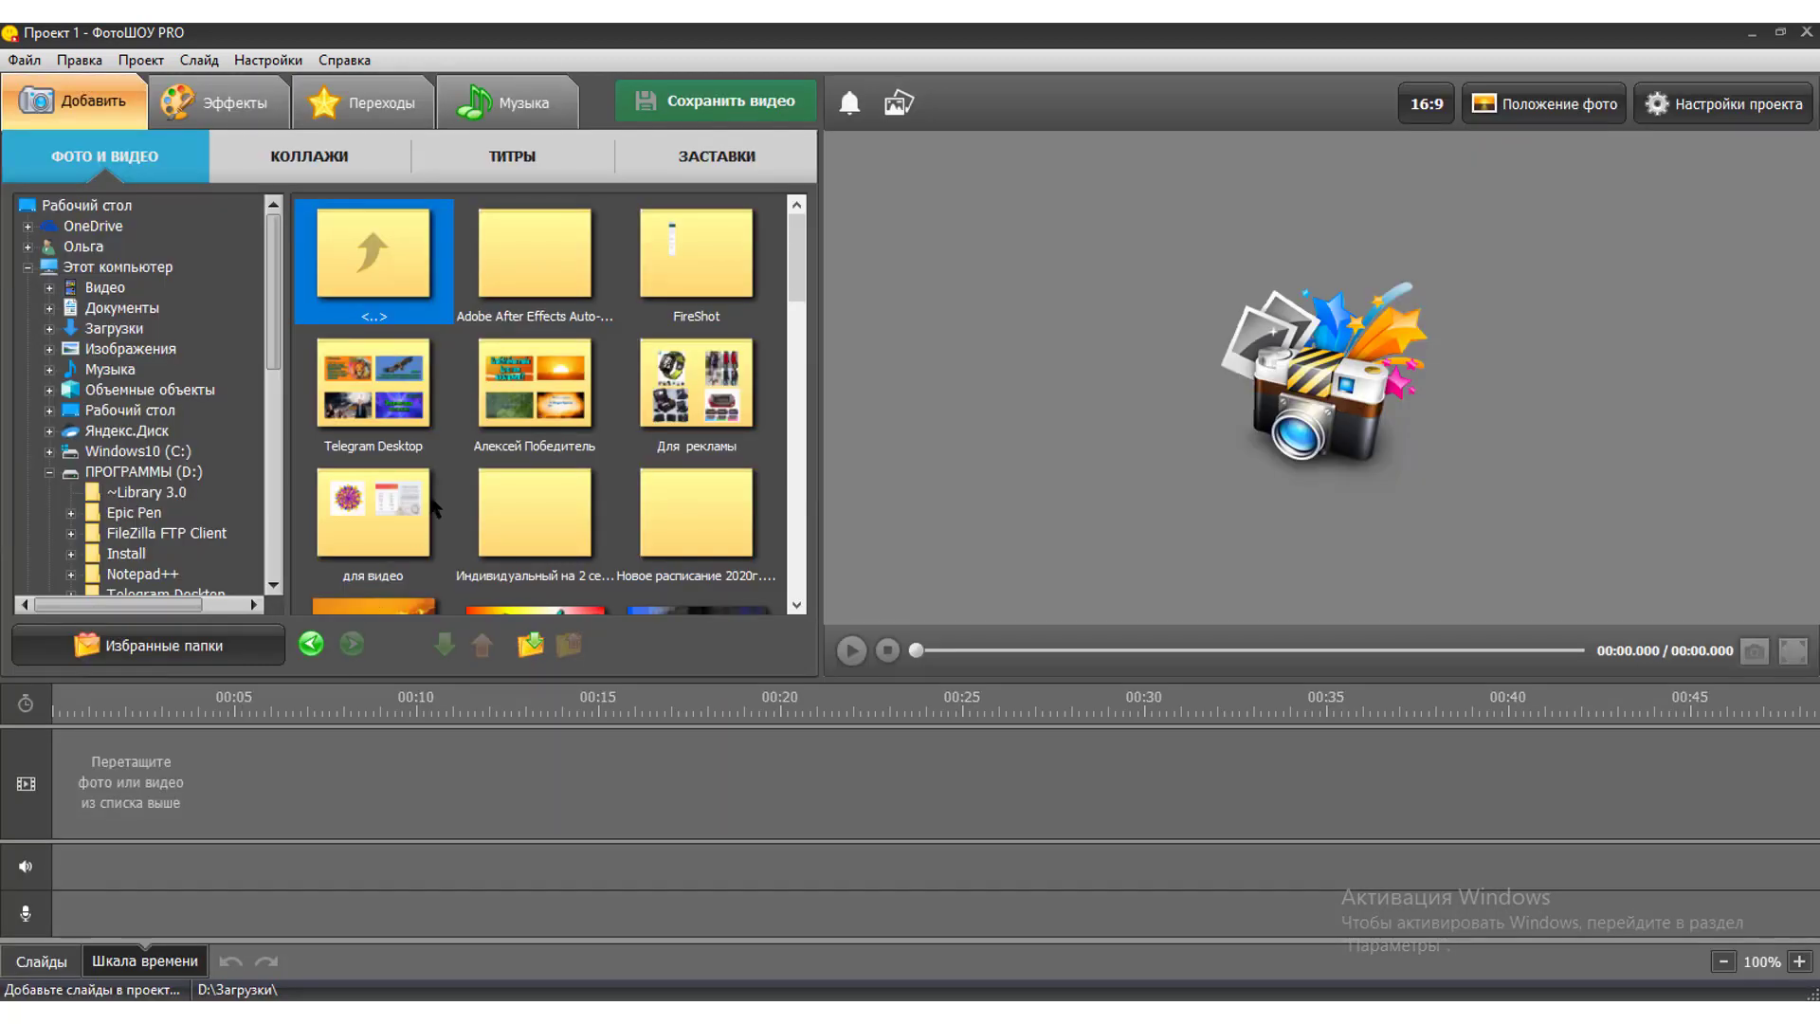
{"action": "scroll", "coordinate": [444, 478], "scroll_direction": "down", "scroll_amount": 2}
{"action": "scroll", "coordinate": [444, 480], "scroll_direction": "down", "scroll_amount": 2}
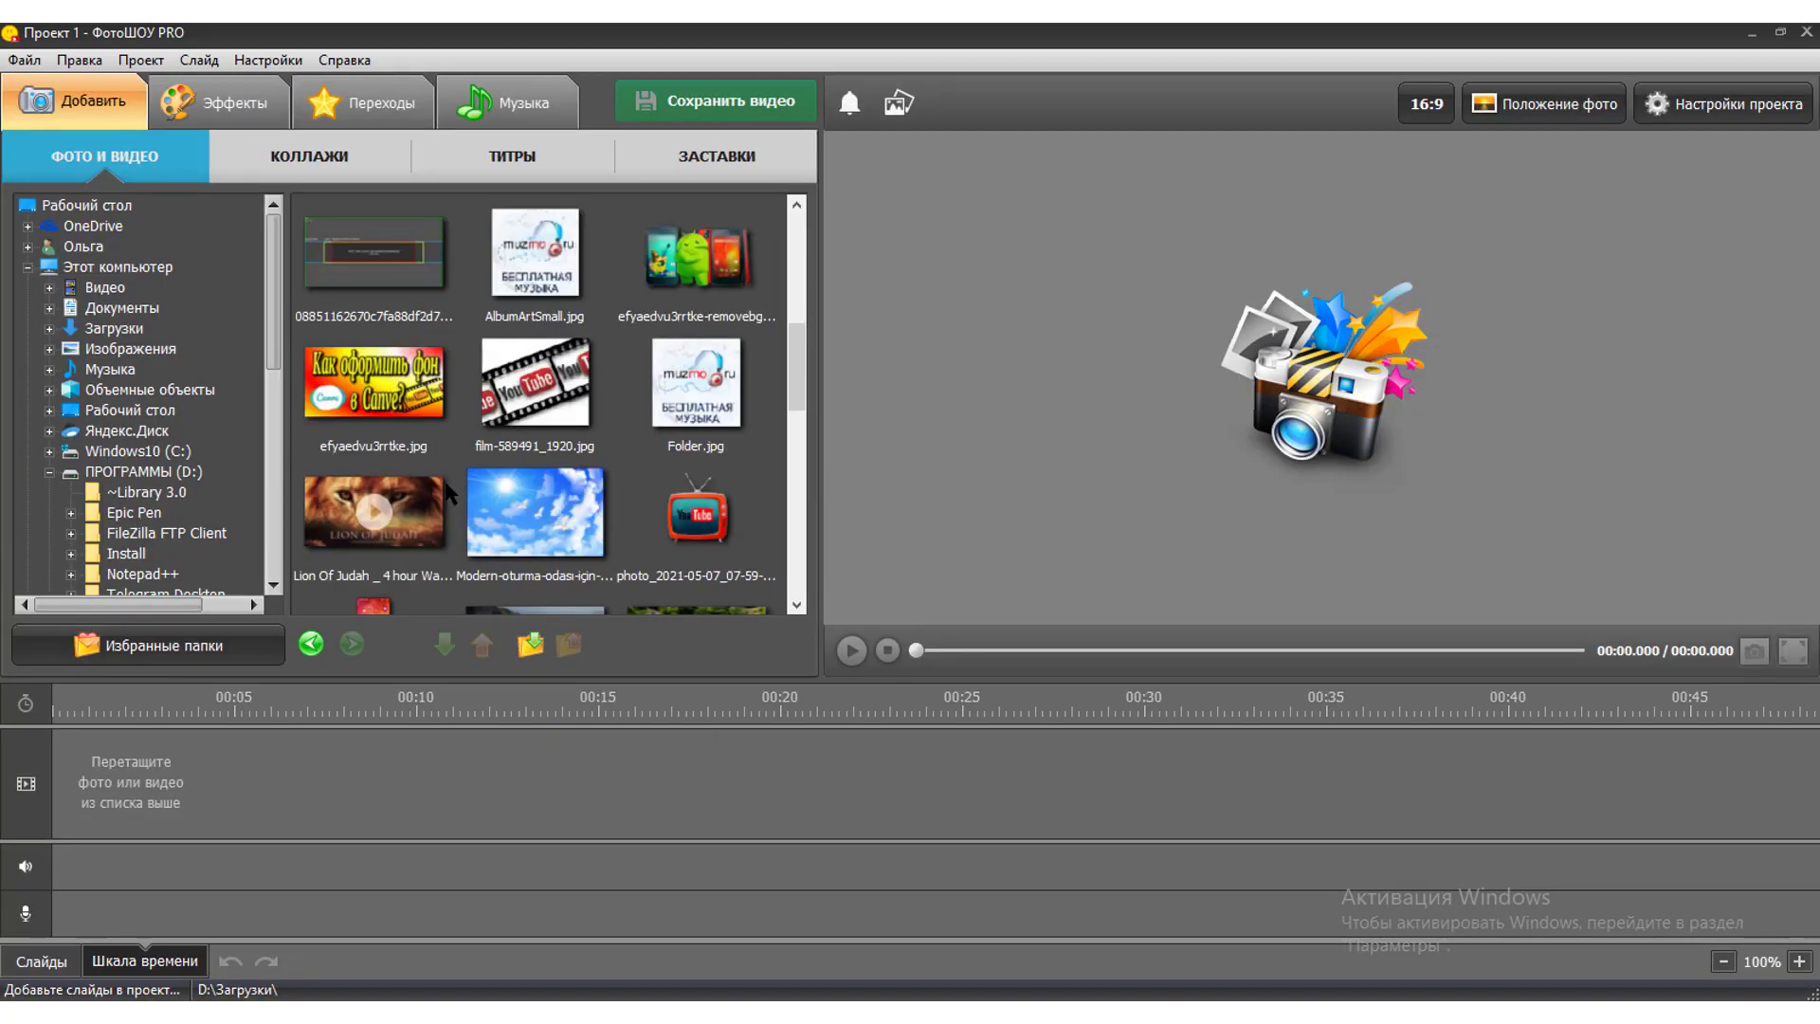
{"action": "scroll", "coordinate": [441, 475], "scroll_direction": "down", "scroll_amount": 3}
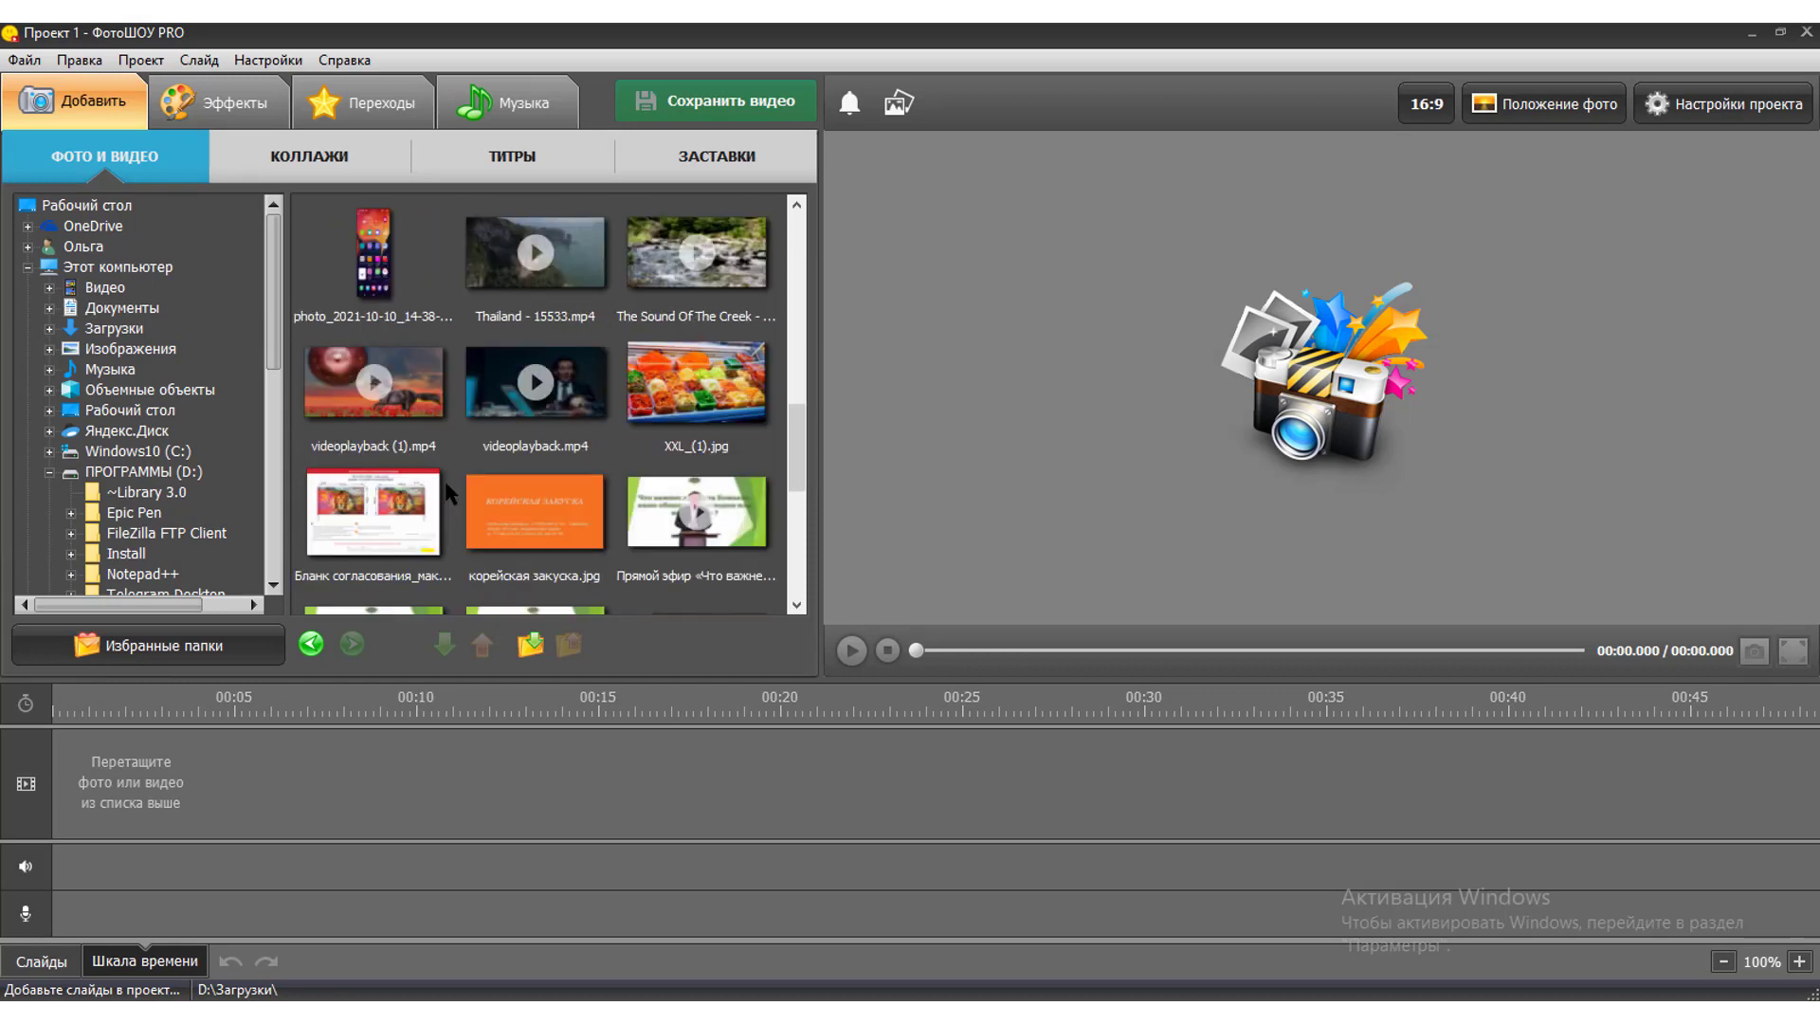
{"action": "scroll", "coordinate": [447, 490], "scroll_direction": "down", "scroll_amount": 5}
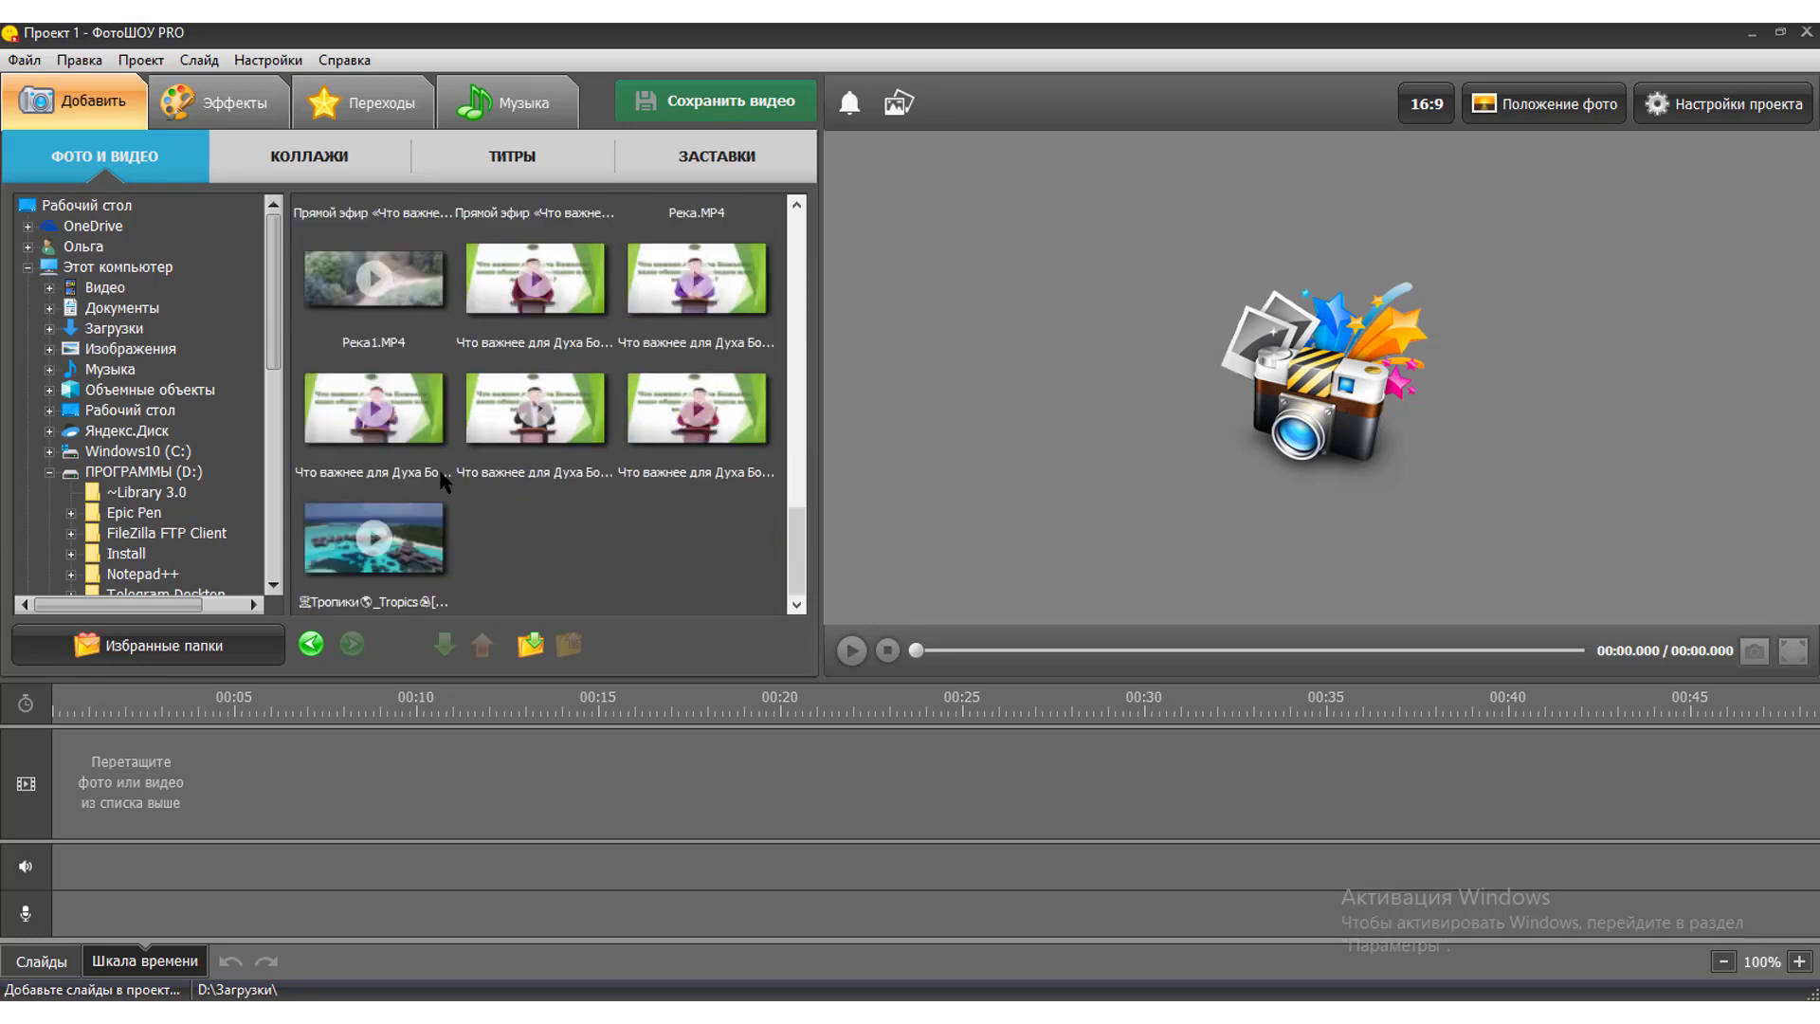
{"action": "left_click", "coordinate": [379, 552]}
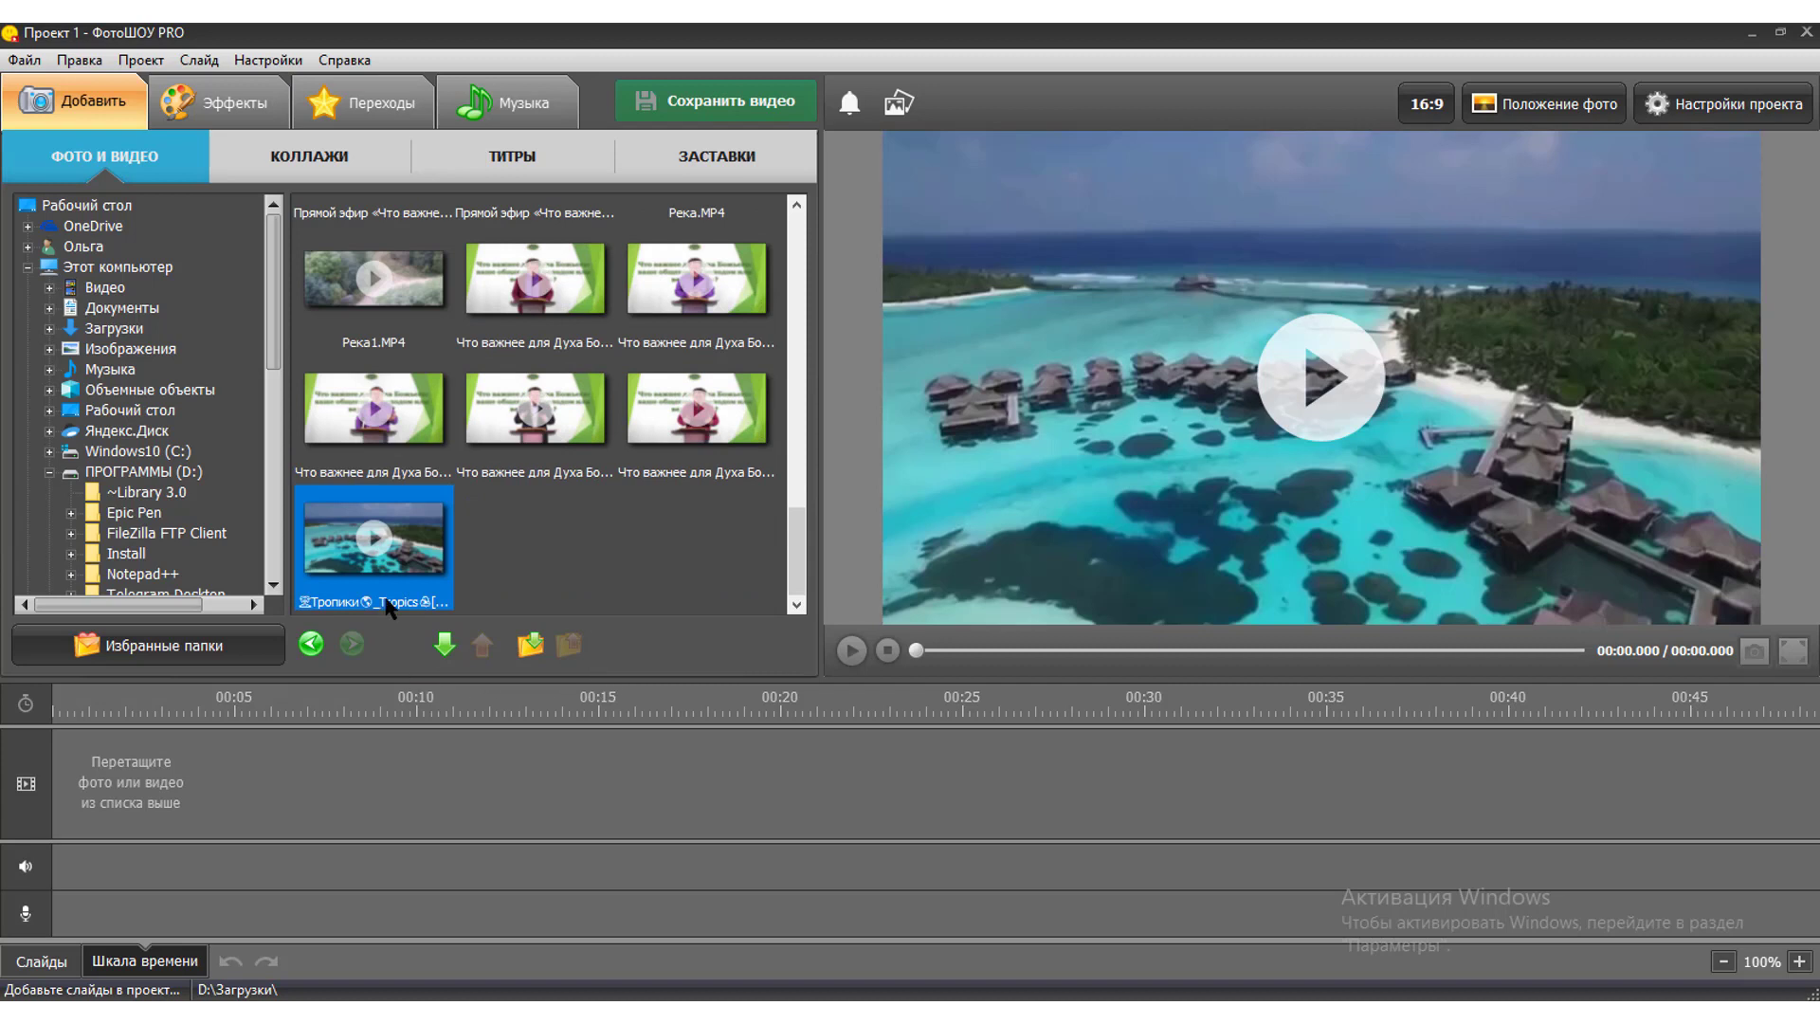
{"action": "left_click_drag", "start_coordinate": [379, 550], "coordinate": [175, 799]}
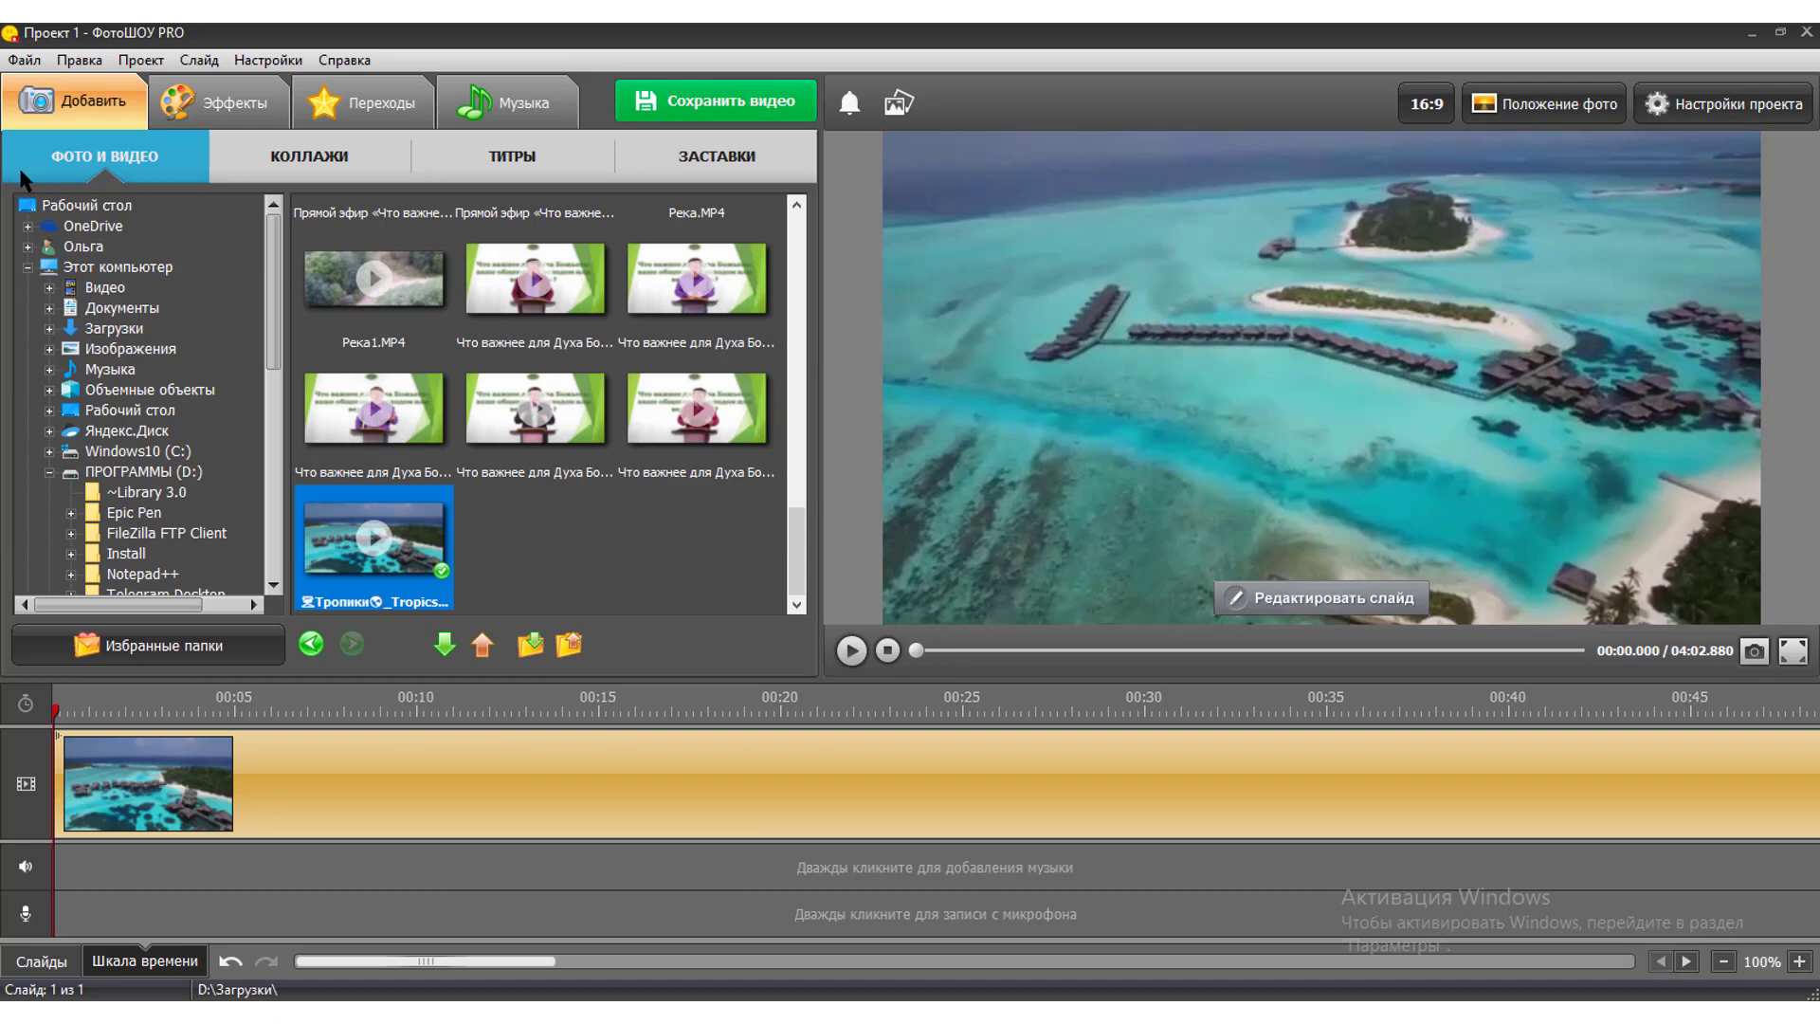
Open the video slide for editing and copy the poem beginning "Ярко светит елочка" from the pozdravok.ru page in the browser.
{"action": "left_click", "coordinate": [1316, 613]}
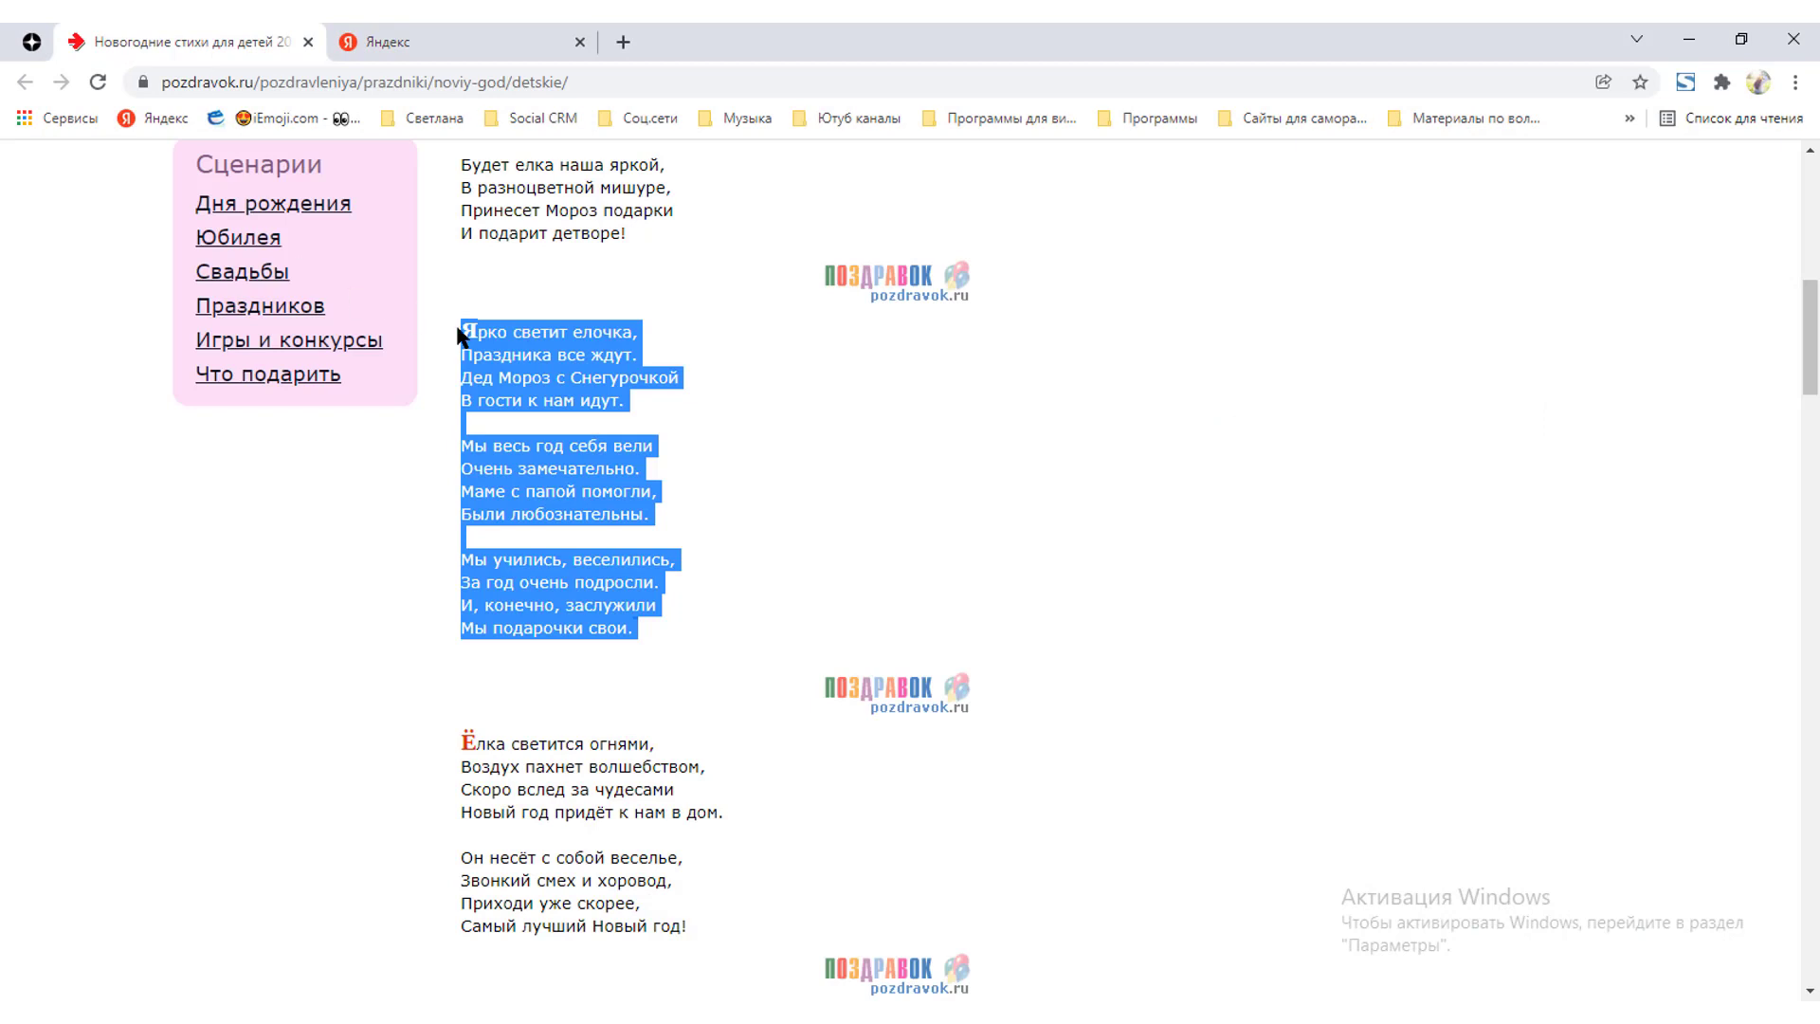
{"action": "right_click", "coordinate": [558, 356]}
{"action": "left_click", "coordinate": [561, 360]}
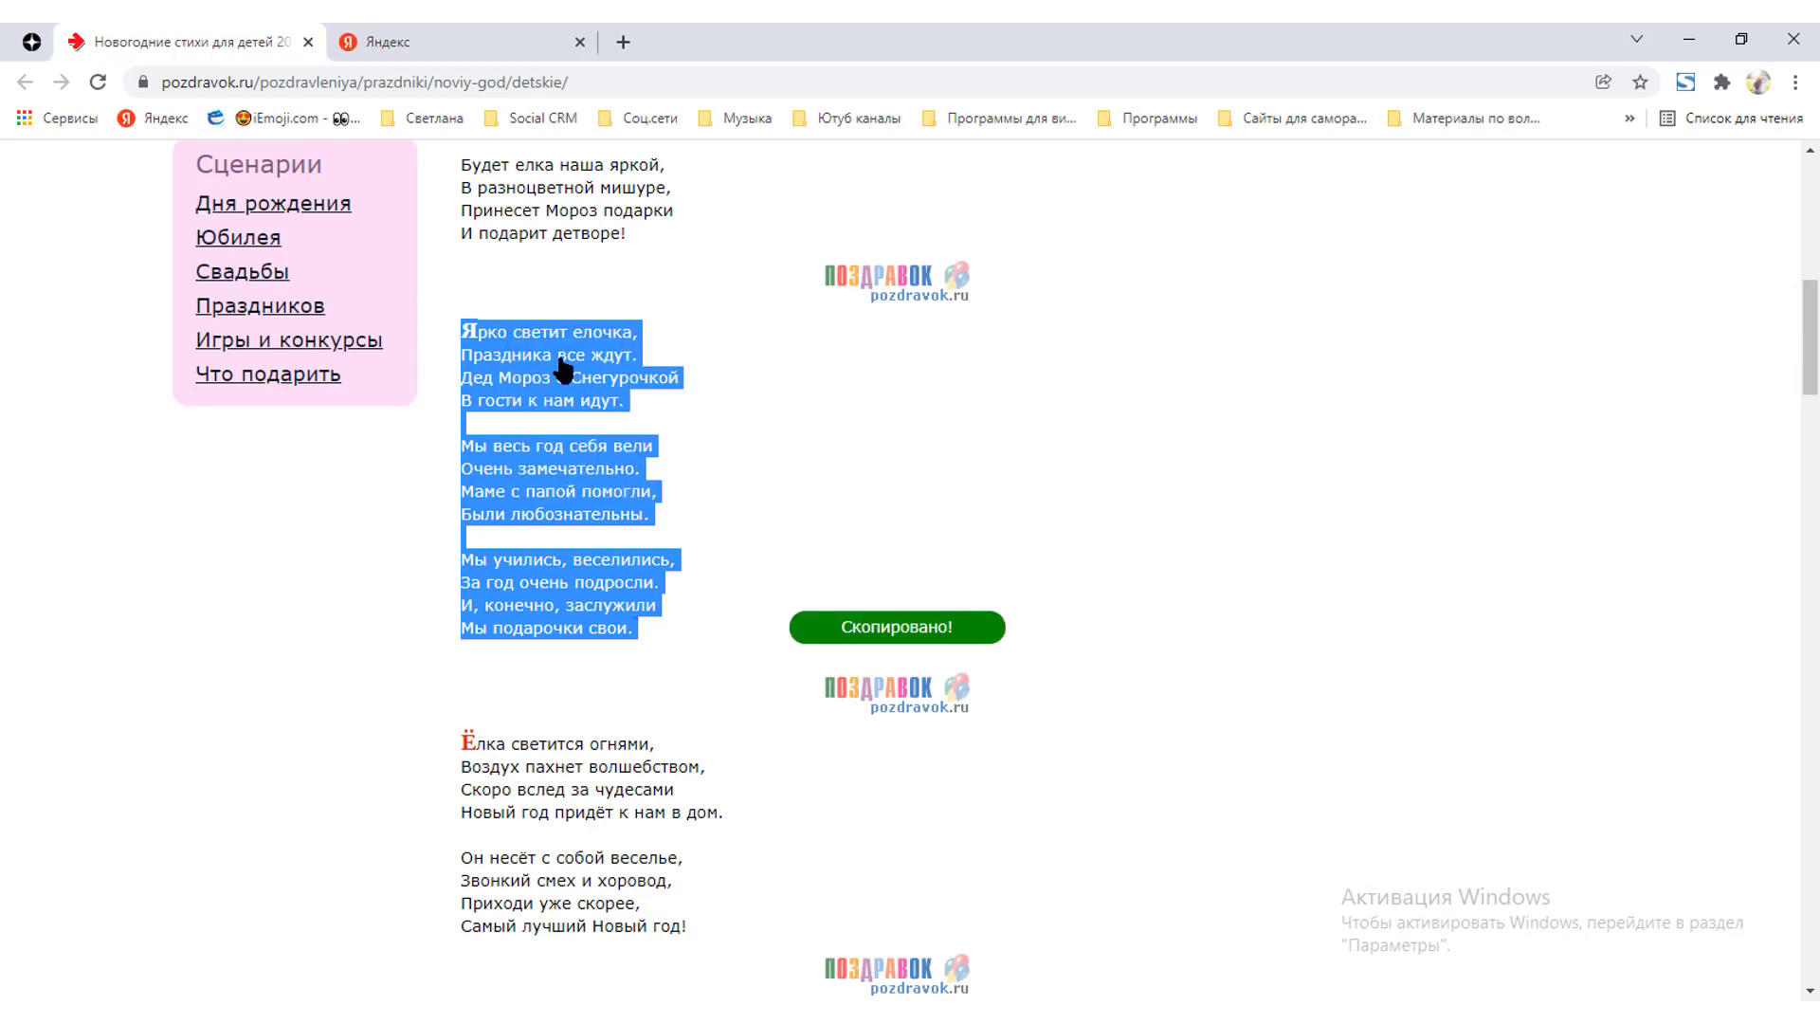
{"action": "left_click", "coordinate": [1688, 40]}
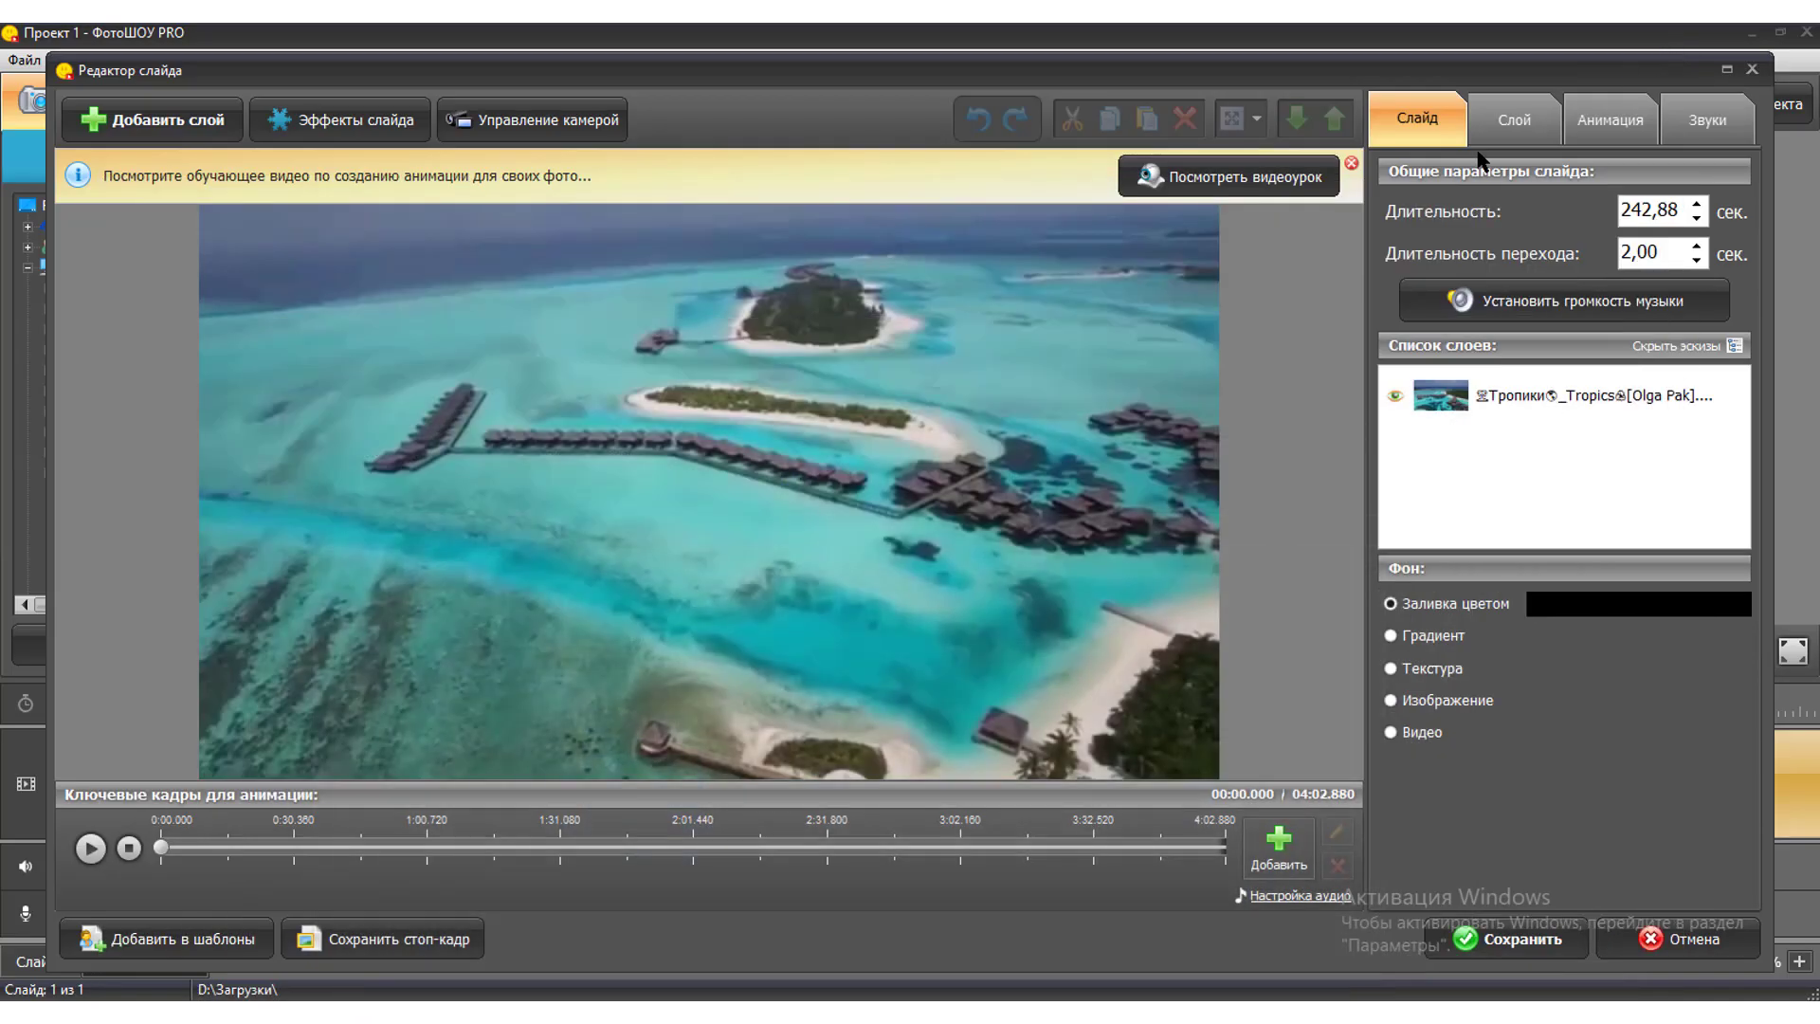
Add a caption layer to the slide in the pink reflected Надписи style and shift it slightly up and left on the video.
{"action": "left_click", "coordinate": [126, 125]}
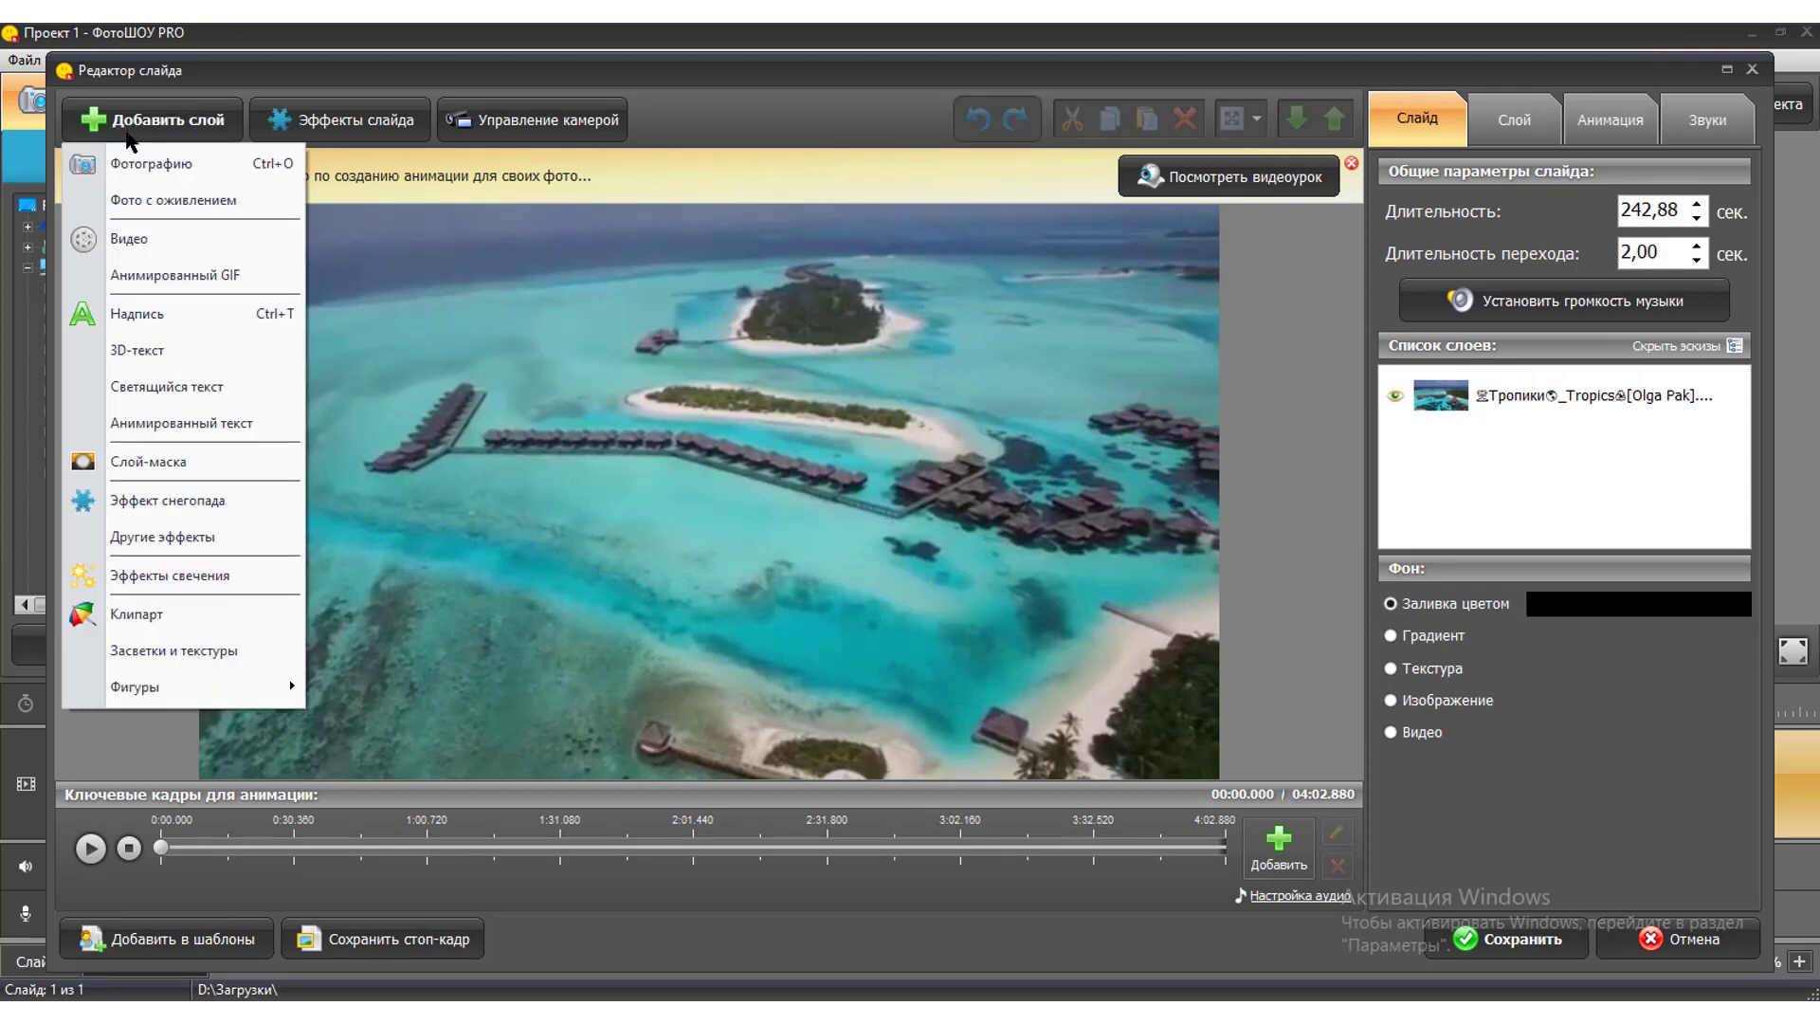
{"action": "left_click", "coordinate": [143, 313]}
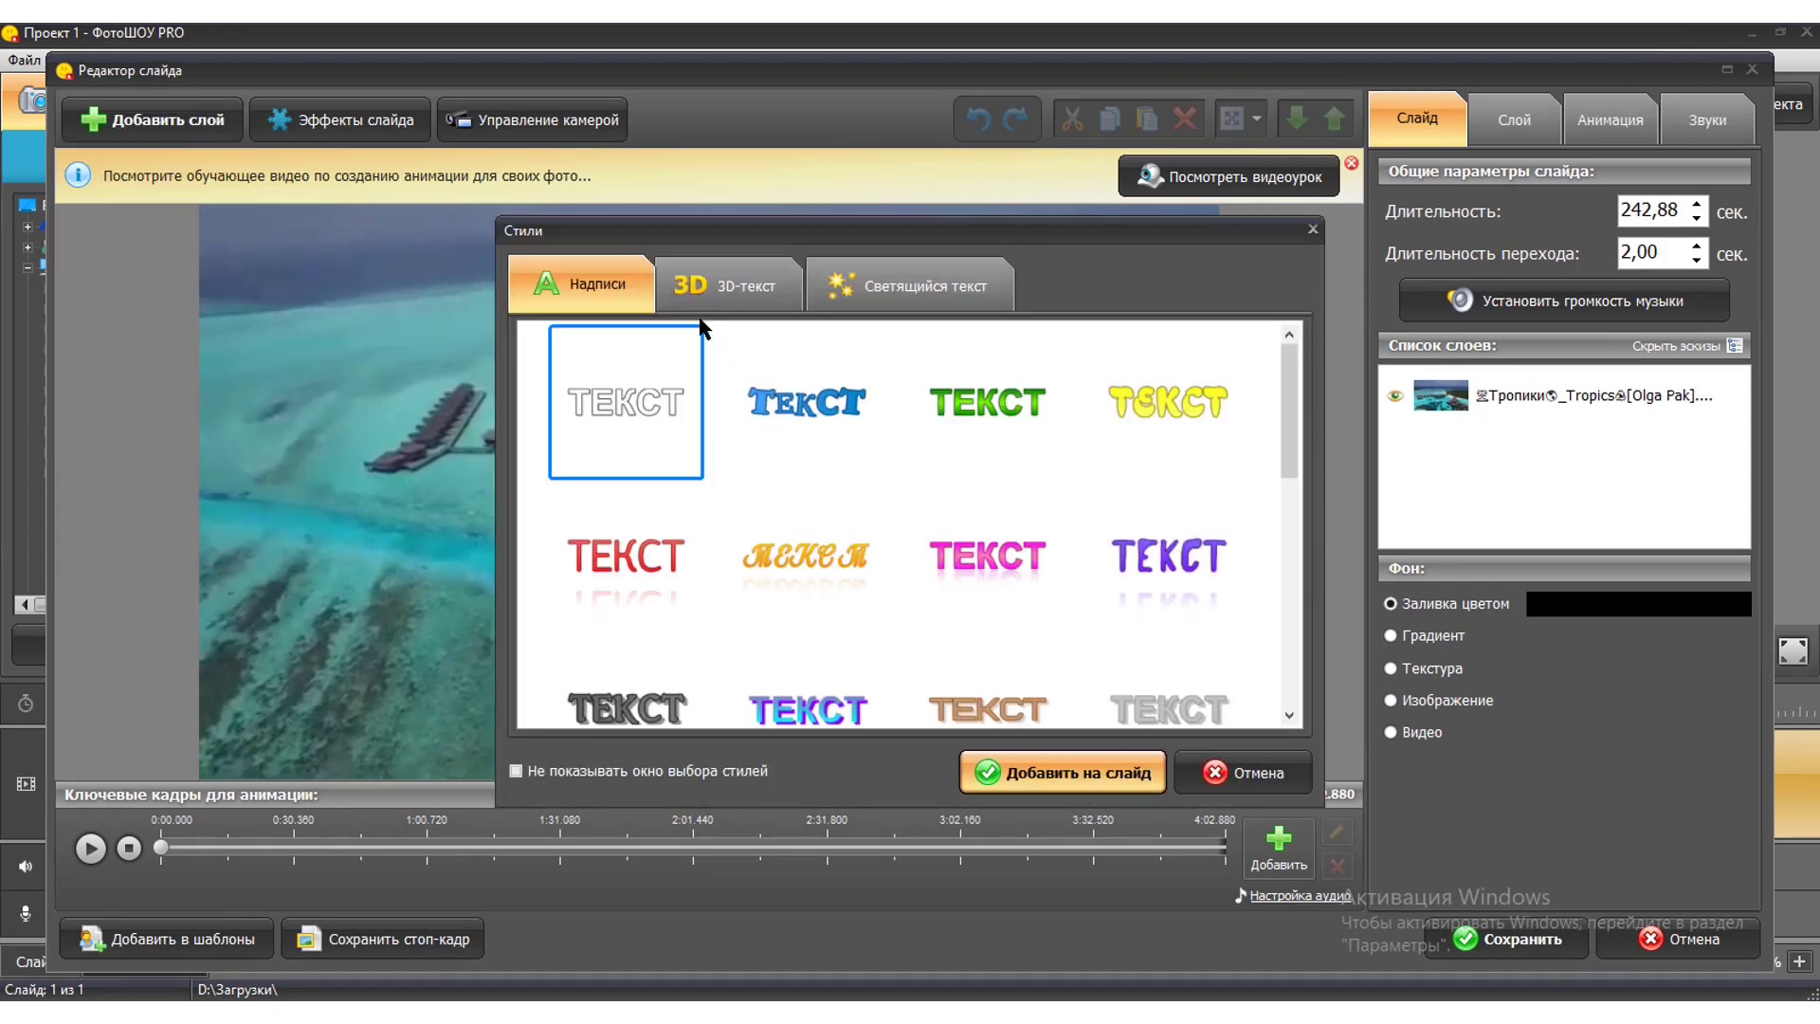
{"action": "left_click", "coordinate": [730, 285]}
{"action": "left_click", "coordinate": [917, 298]}
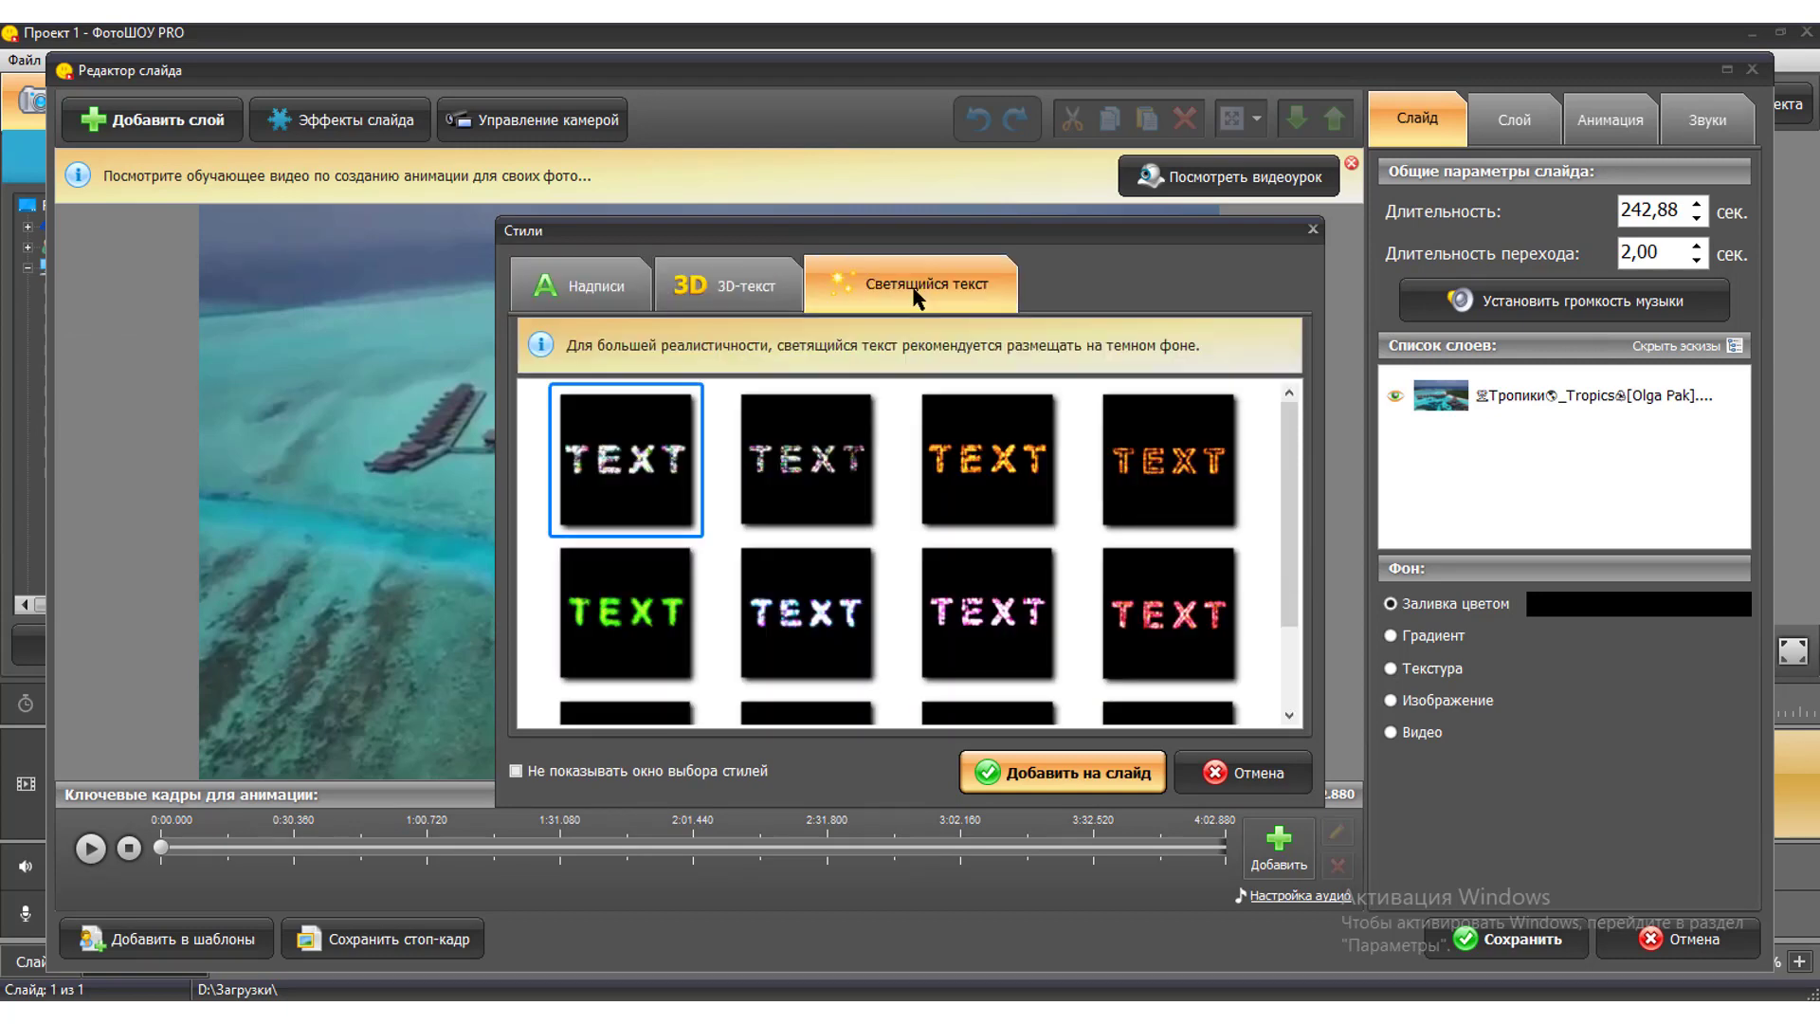
{"action": "scroll", "coordinate": [830, 533], "scroll_direction": "down", "scroll_amount": 1}
{"action": "scroll", "coordinate": [830, 533], "scroll_direction": "up", "scroll_amount": 1}
{"action": "left_click", "coordinate": [727, 306]}
{"action": "left_click", "coordinate": [597, 289]}
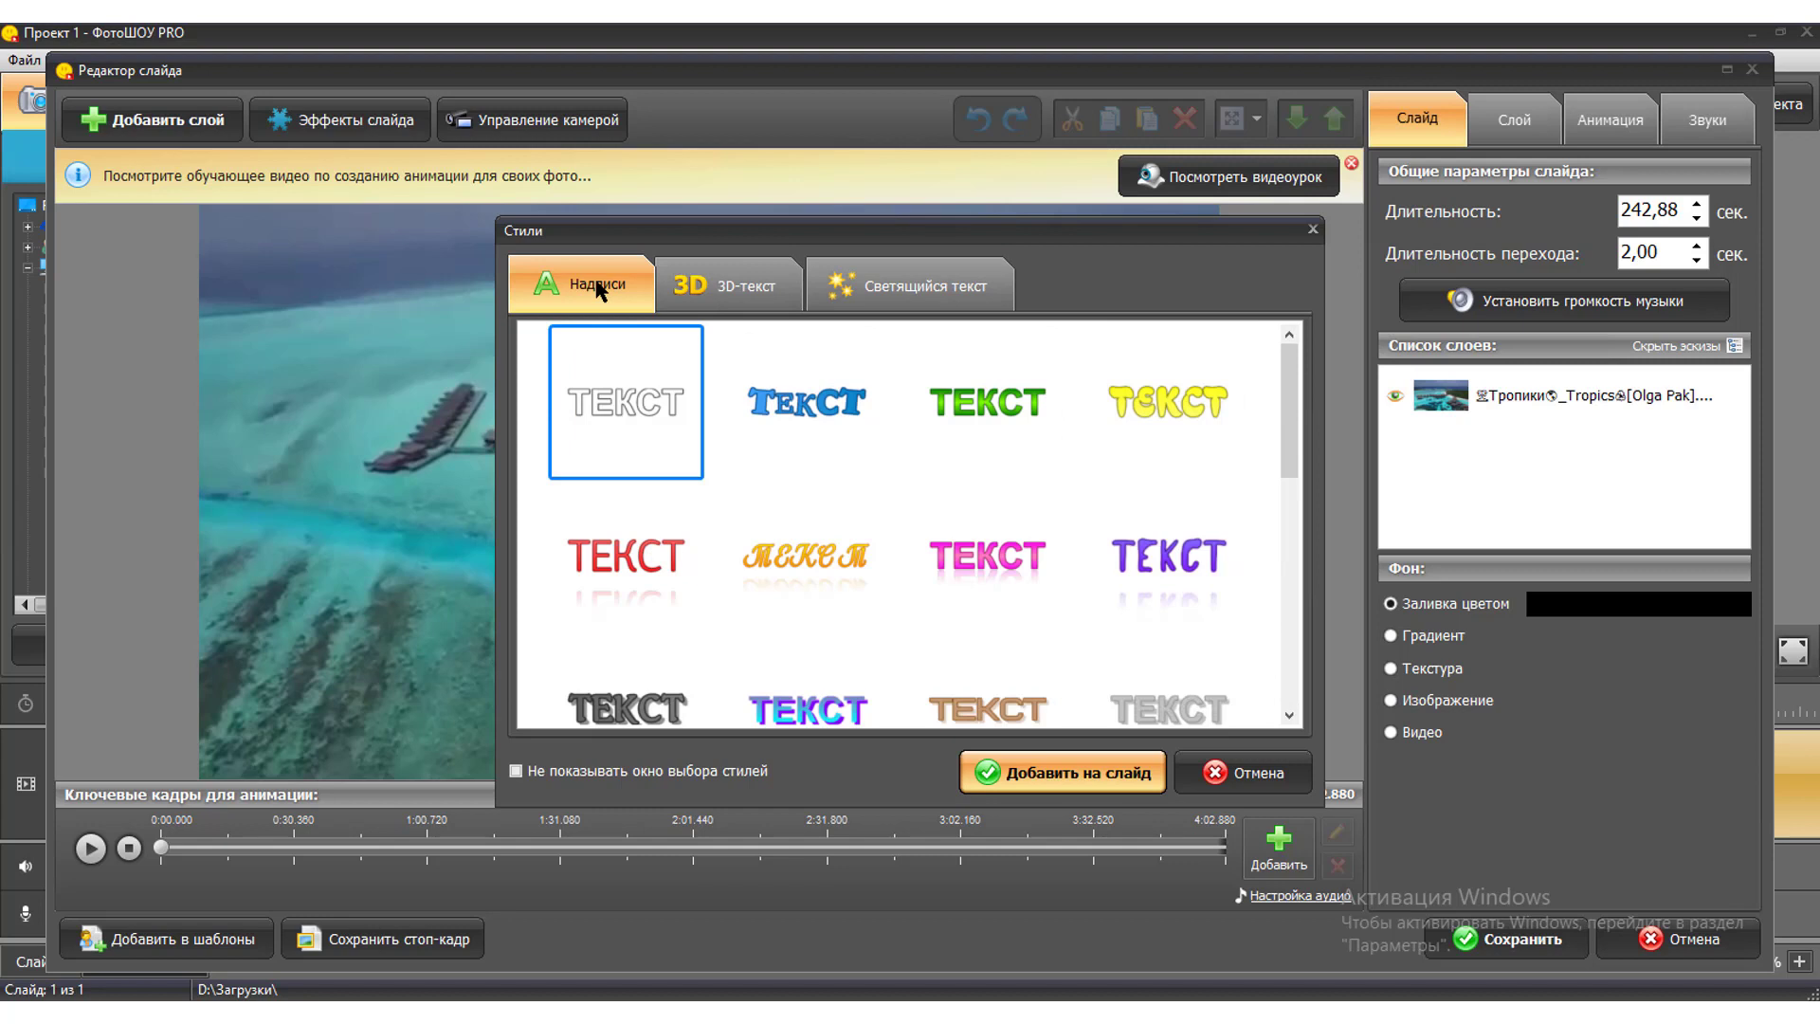
{"action": "left_click", "coordinate": [1007, 558]}
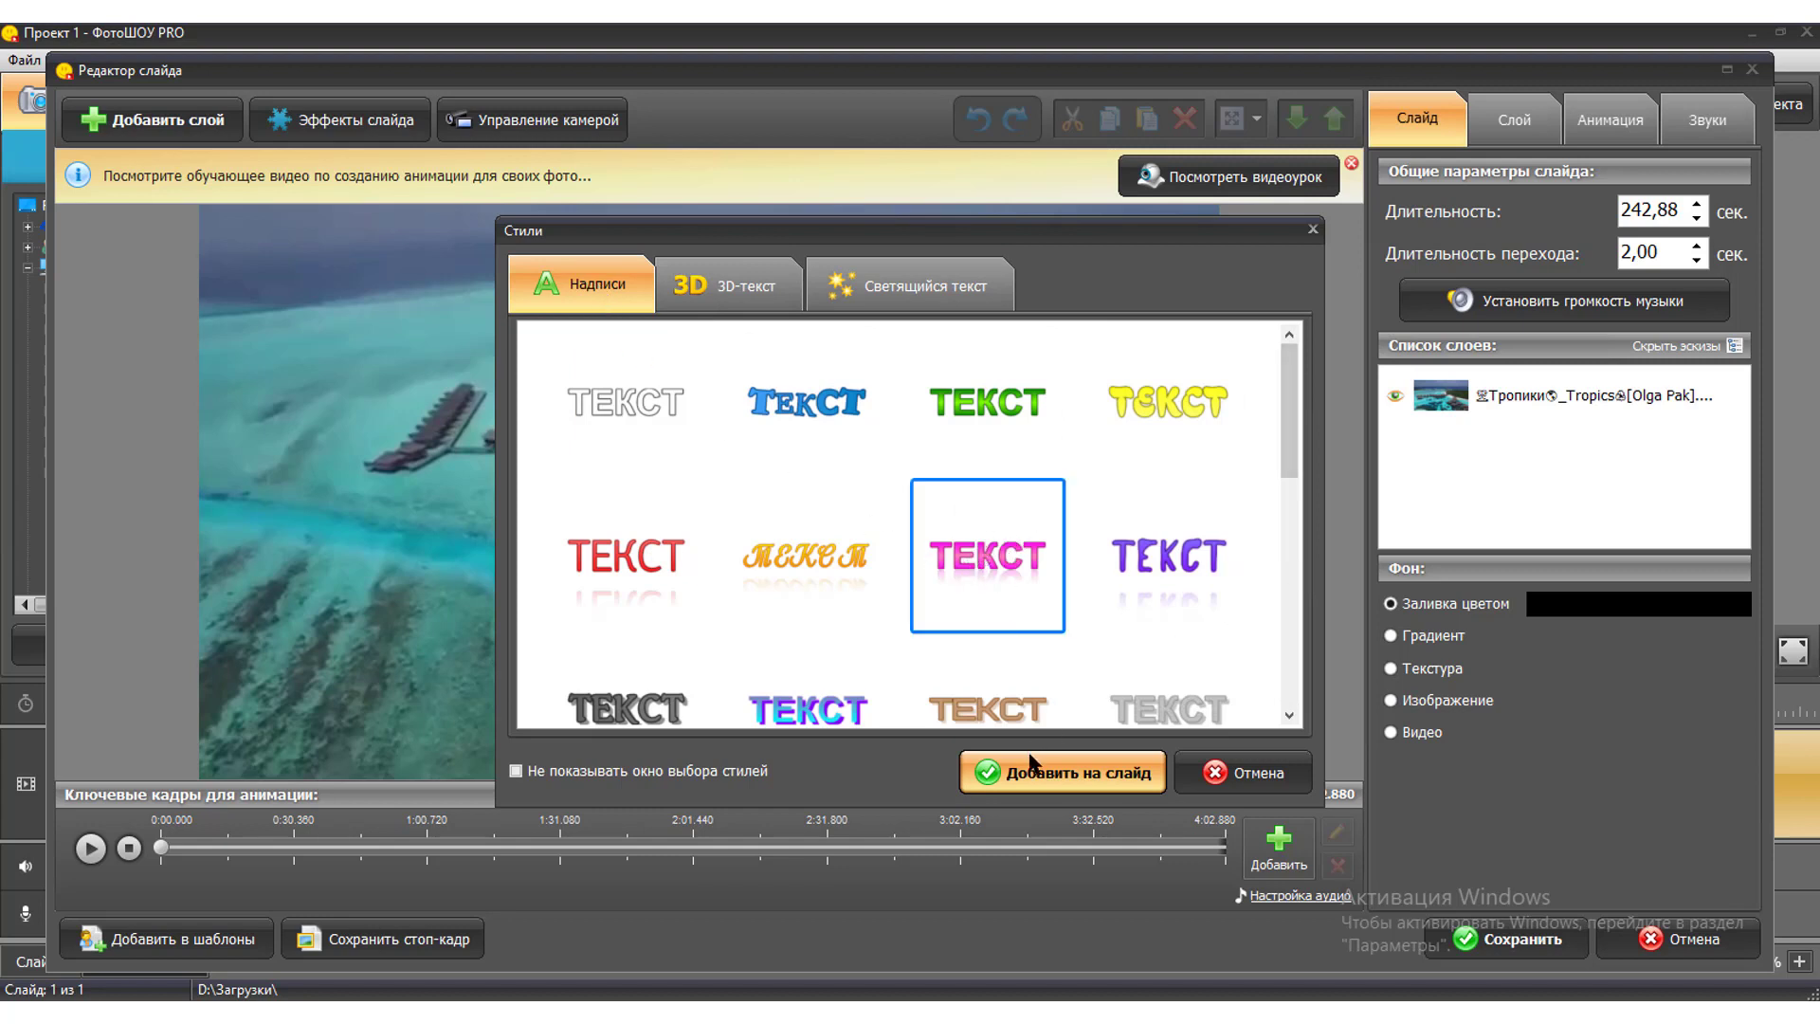
{"action": "left_click", "coordinate": [1067, 773]}
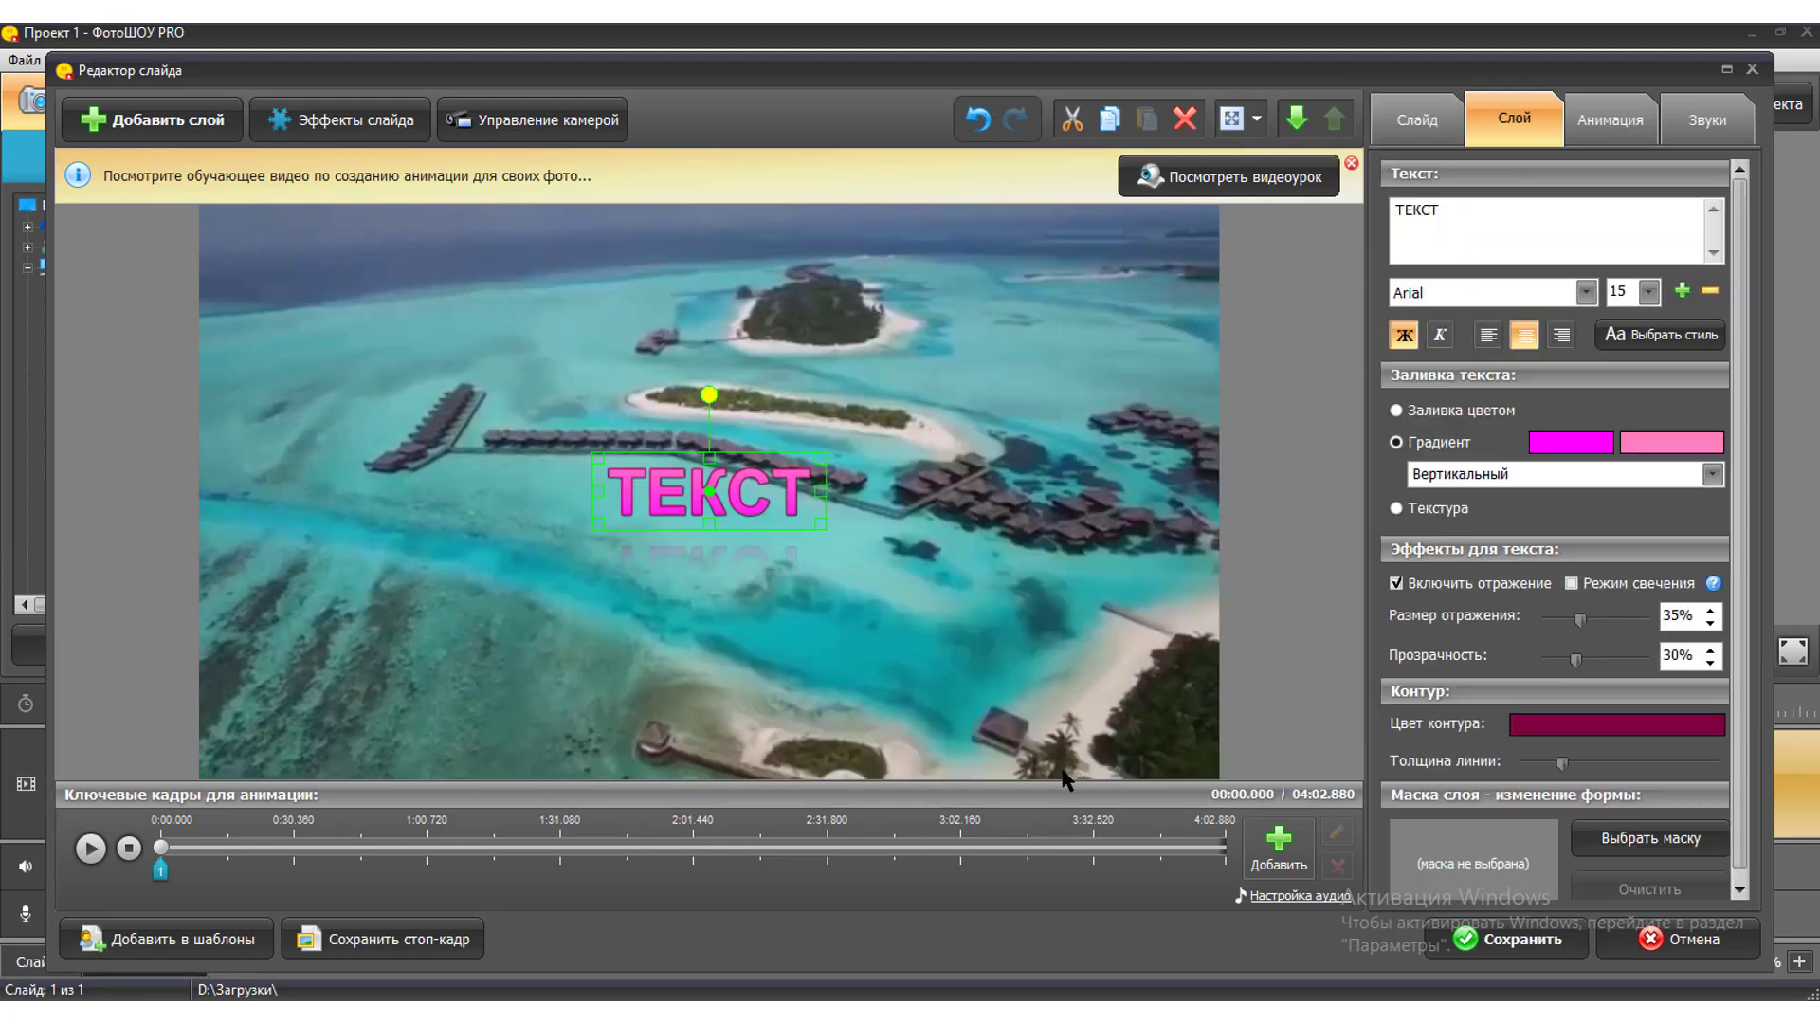
{"action": "mouse_move", "coordinate": [741, 474]}
{"action": "left_mouse_down"}
{"action": "mouse_move", "coordinate": [739, 398]}
{"action": "mouse_move", "coordinate": [726, 464]}
{"action": "left_mouse_up"}
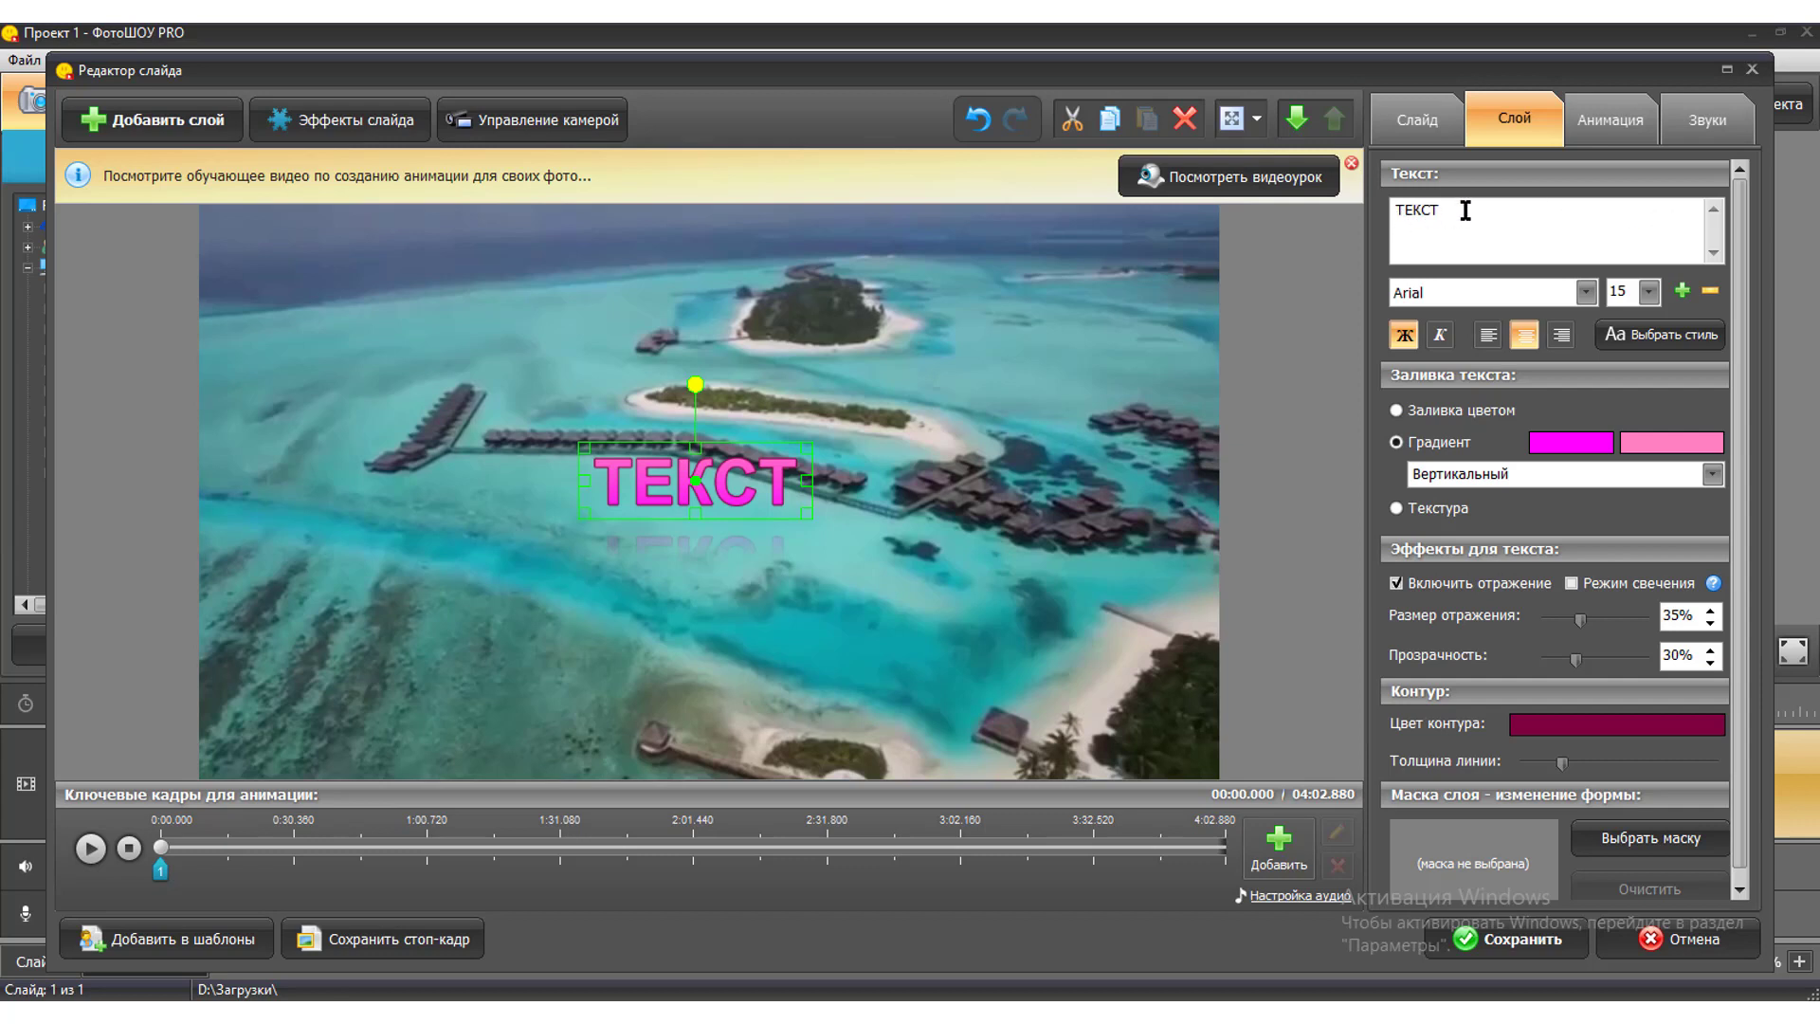
Replace the caption's placeholder text with the copied poem and delete the source link at its end.
{"action": "left_click_drag", "start_coordinate": [1466, 210], "coordinate": [1384, 208]}
{"action": "key", "text": "ctrl+v"}
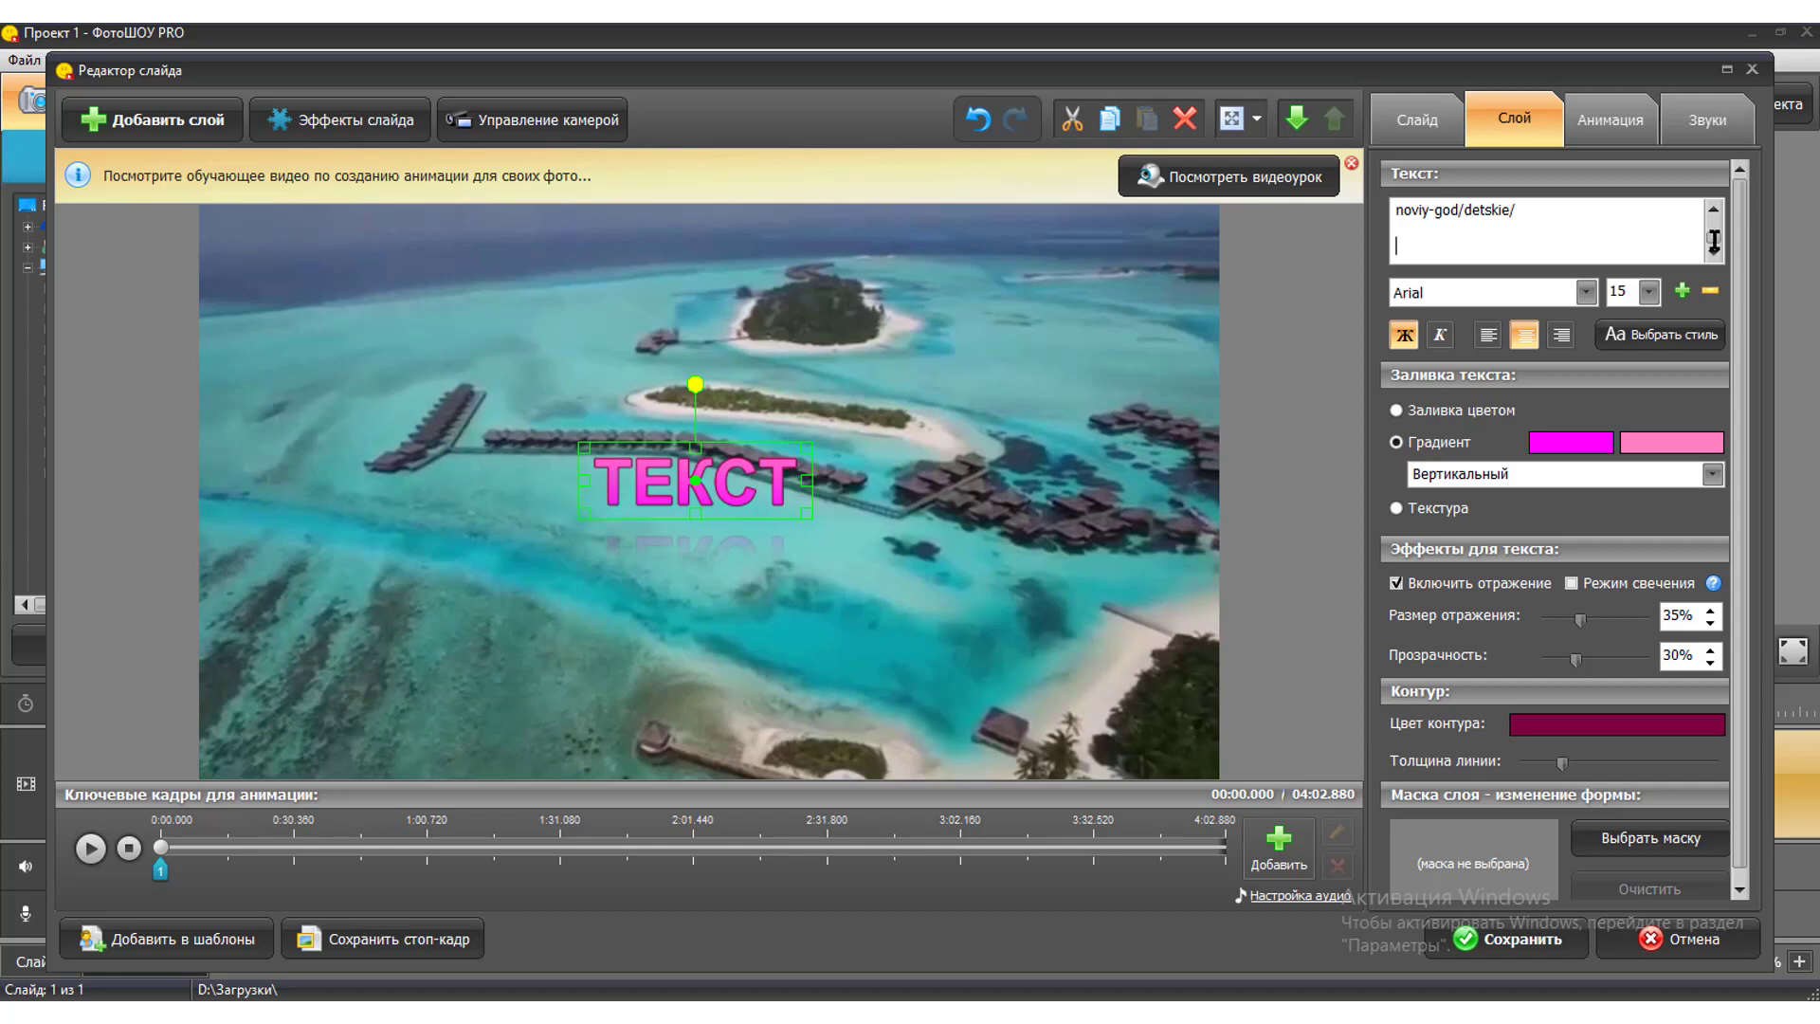
{"action": "scroll", "coordinate": [1711, 239], "scroll_direction": "up", "scroll_amount": 2}
{"action": "left_click_drag", "start_coordinate": [1534, 242], "coordinate": [1380, 211]}
{"action": "key", "text": "Delete"}
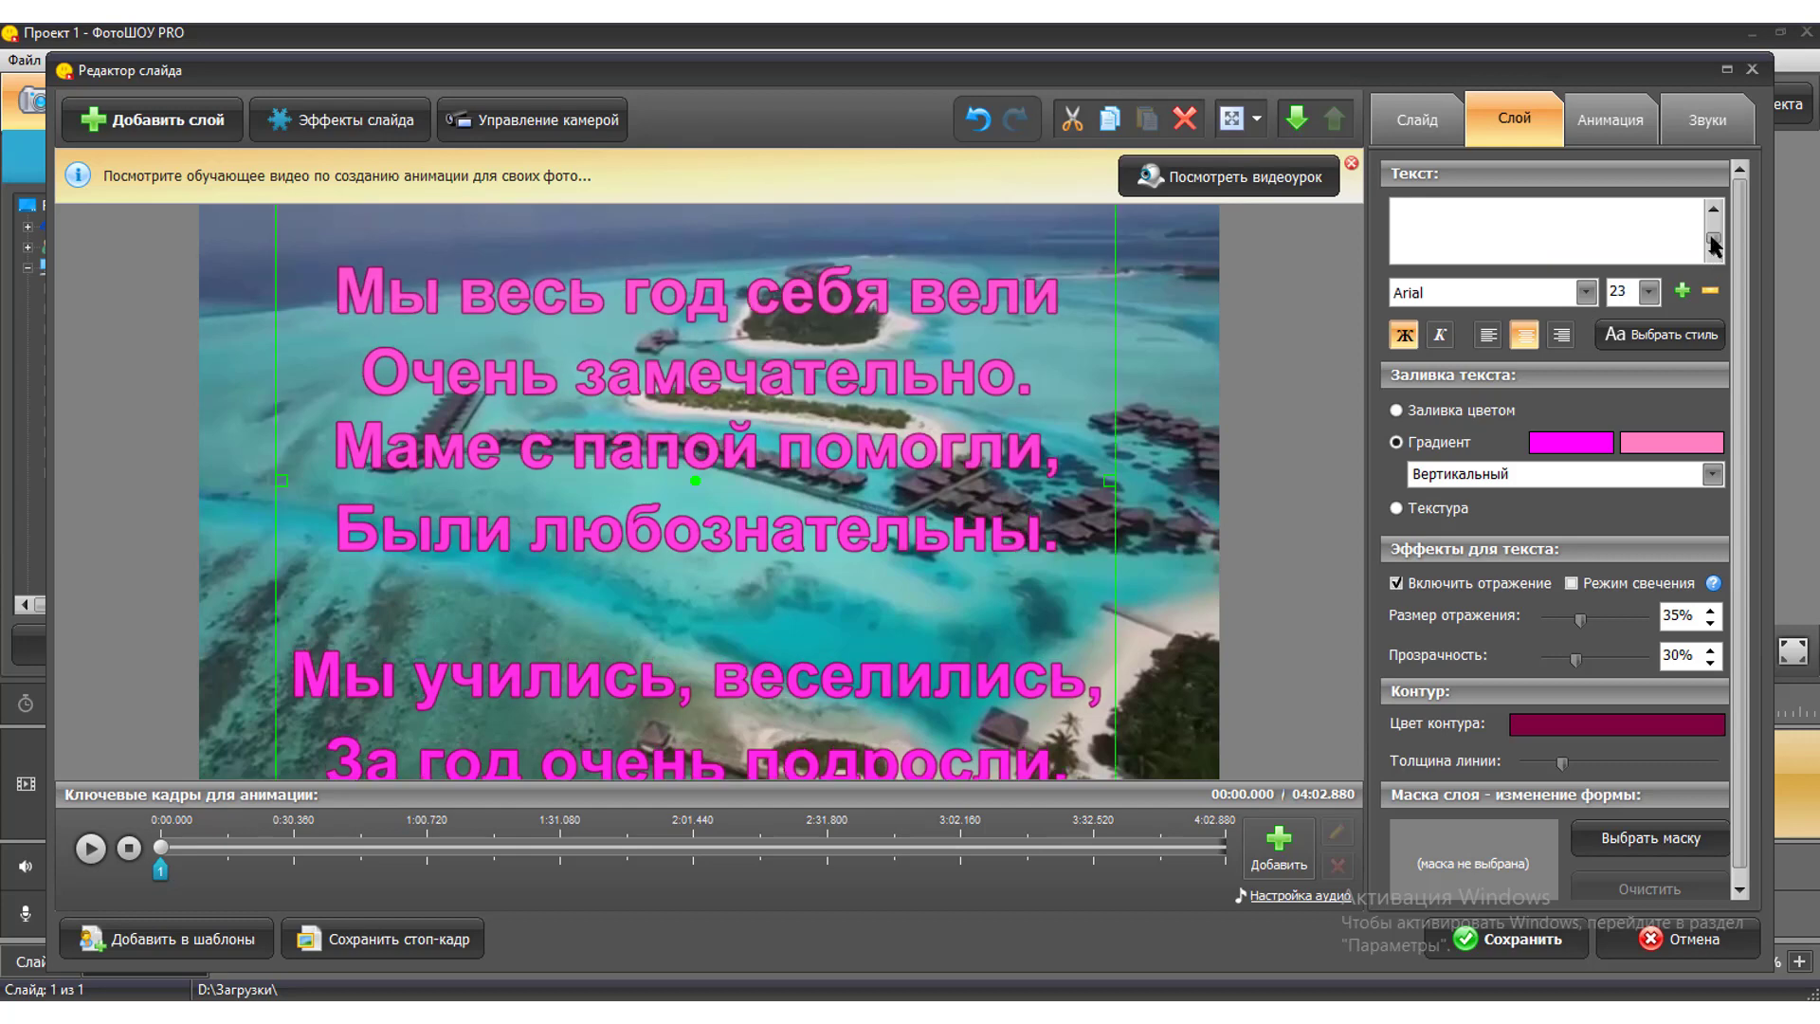
{"action": "scroll", "coordinate": [1715, 227], "scroll_direction": "up", "scroll_amount": 5}
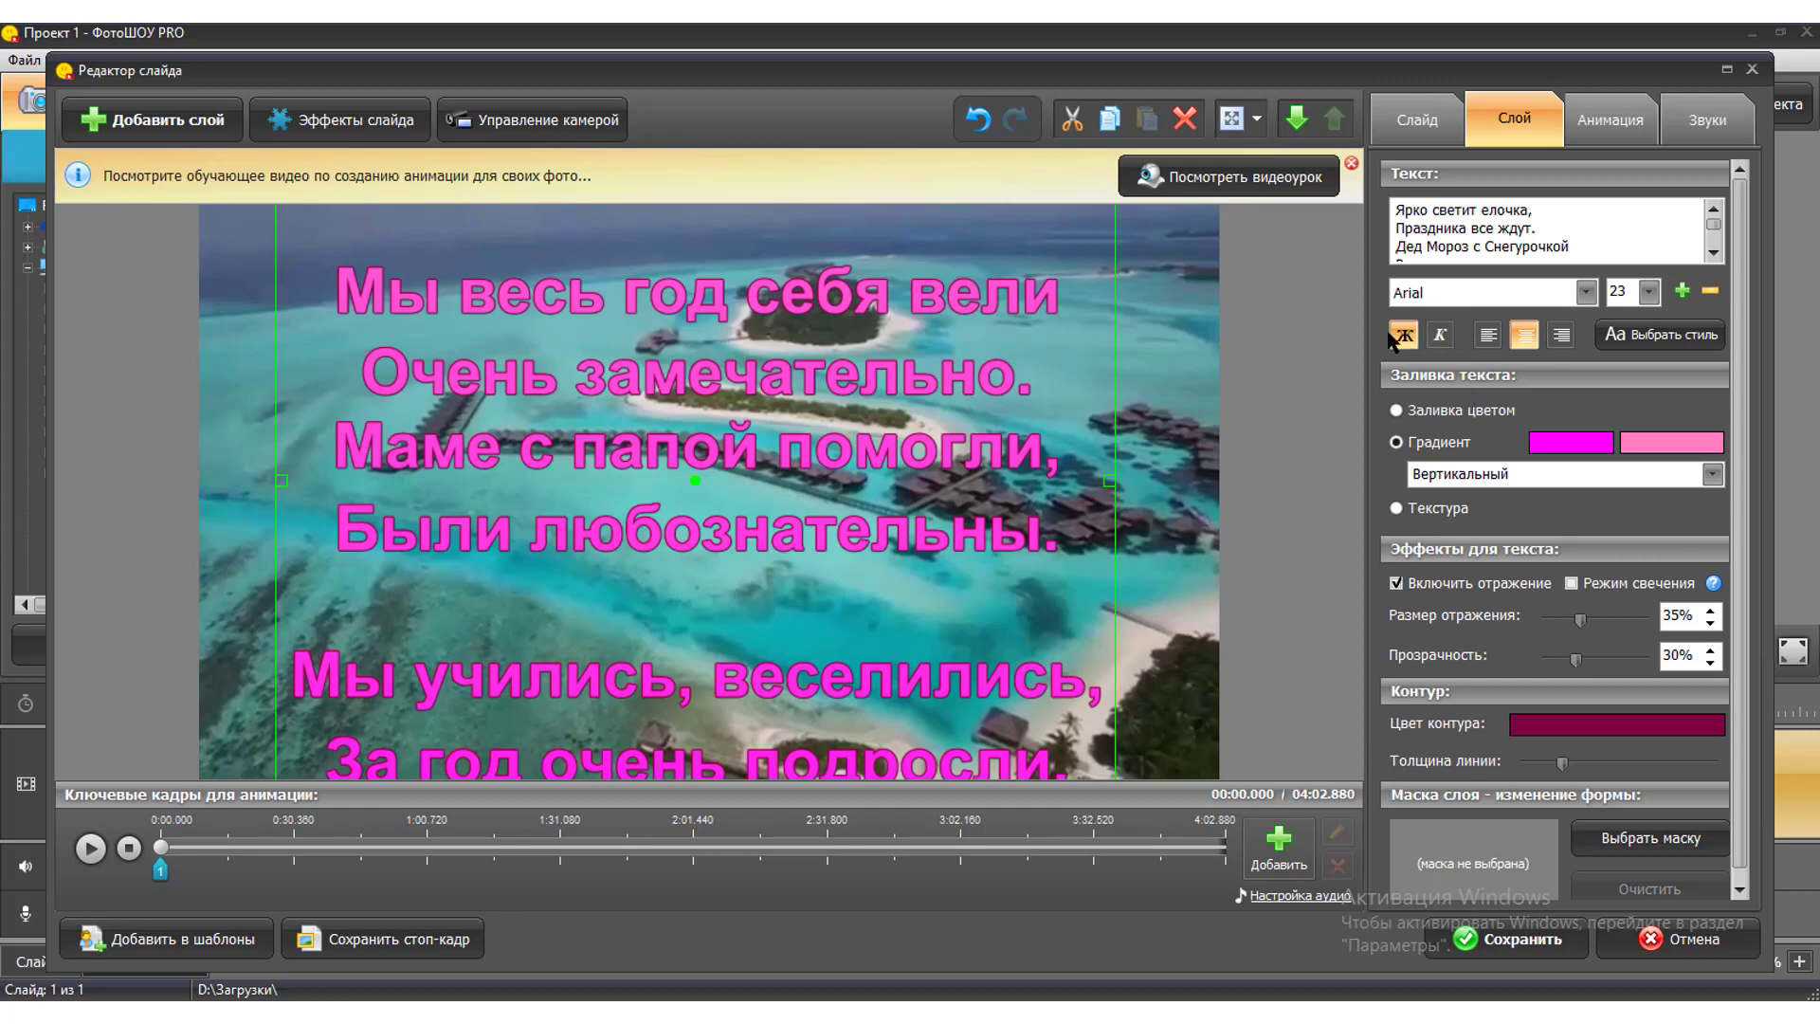
Make the poem caption italic and set its font to AsylbekM29.kz.
{"action": "left_click", "coordinate": [1438, 336]}
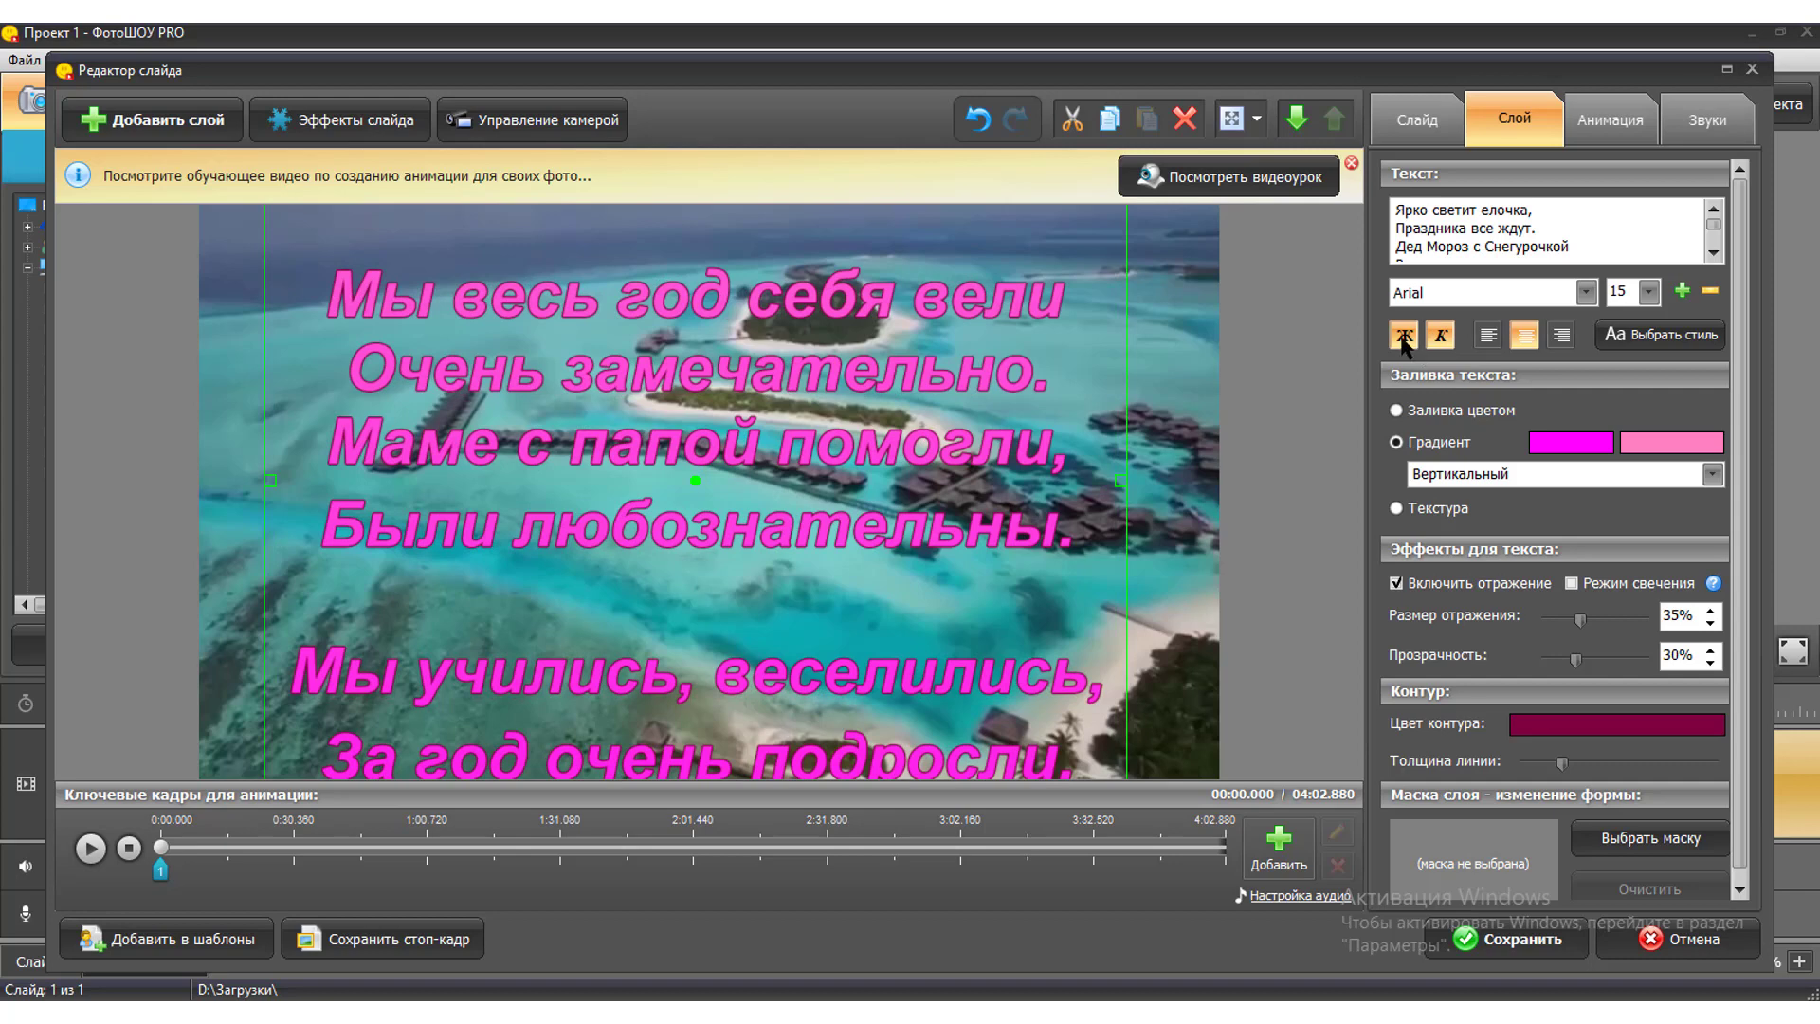
{"action": "left_click", "coordinate": [1587, 294]}
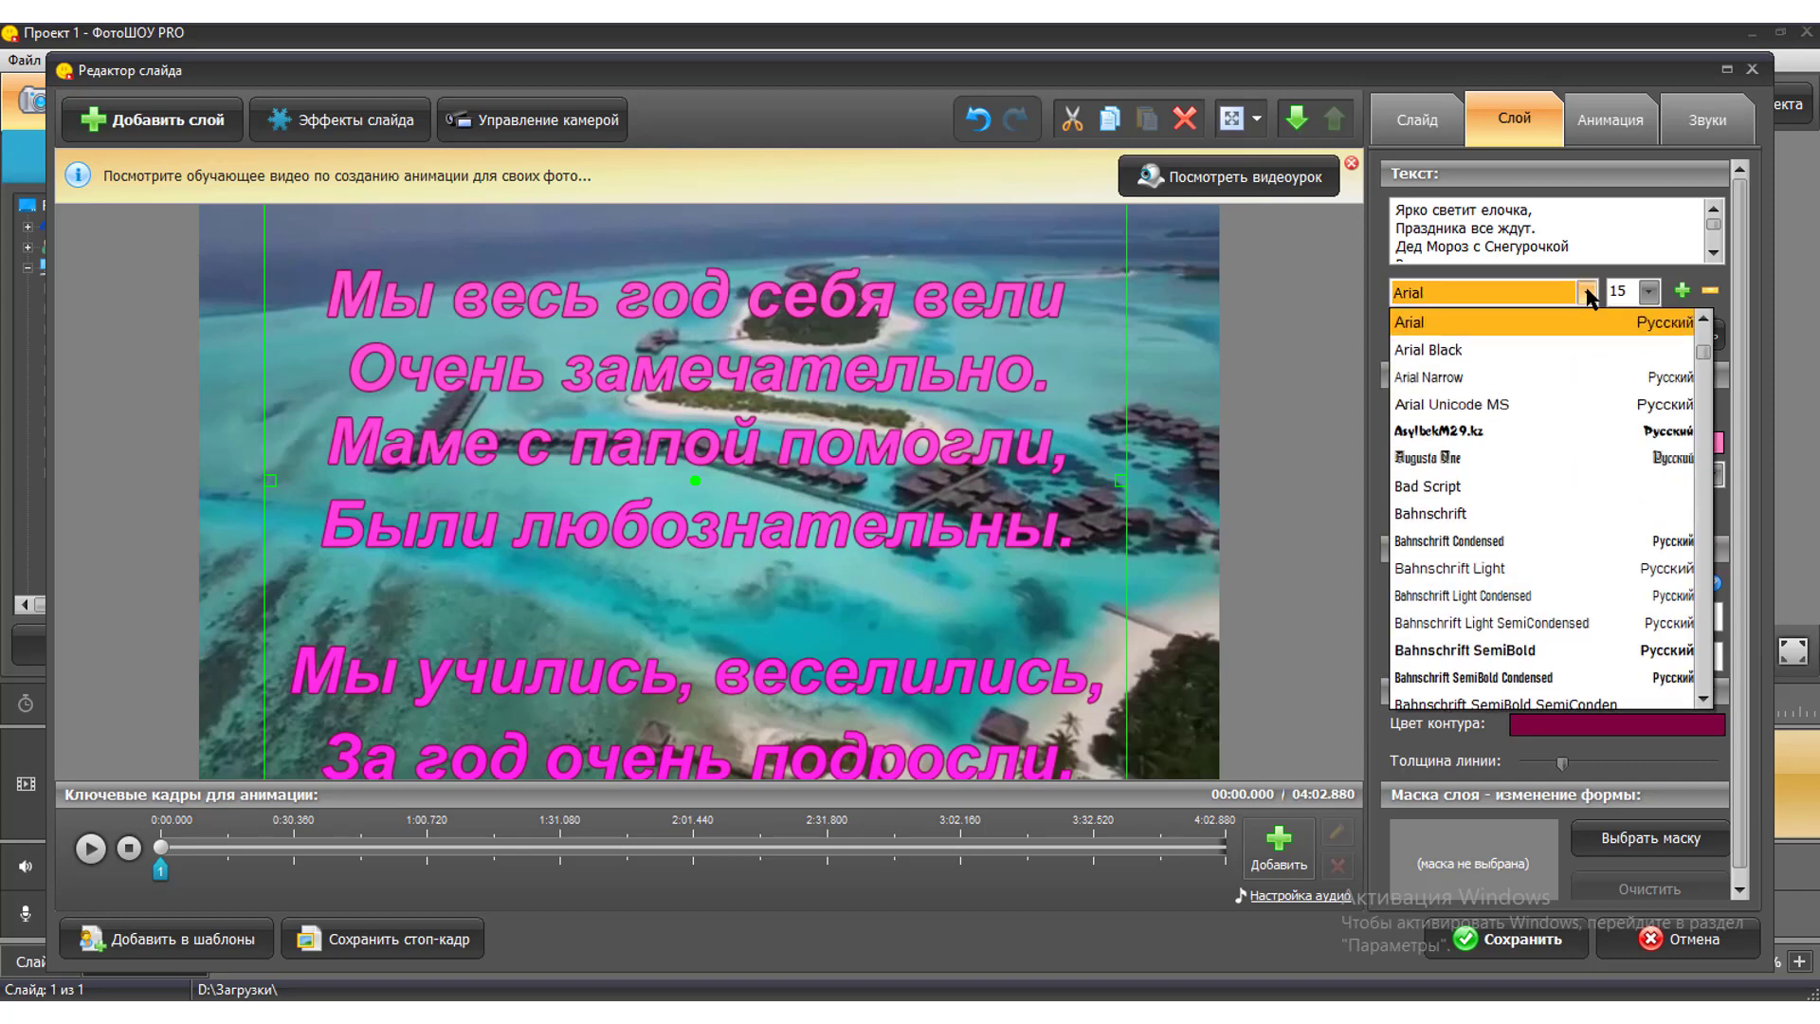
{"action": "left_click", "coordinate": [1448, 434]}
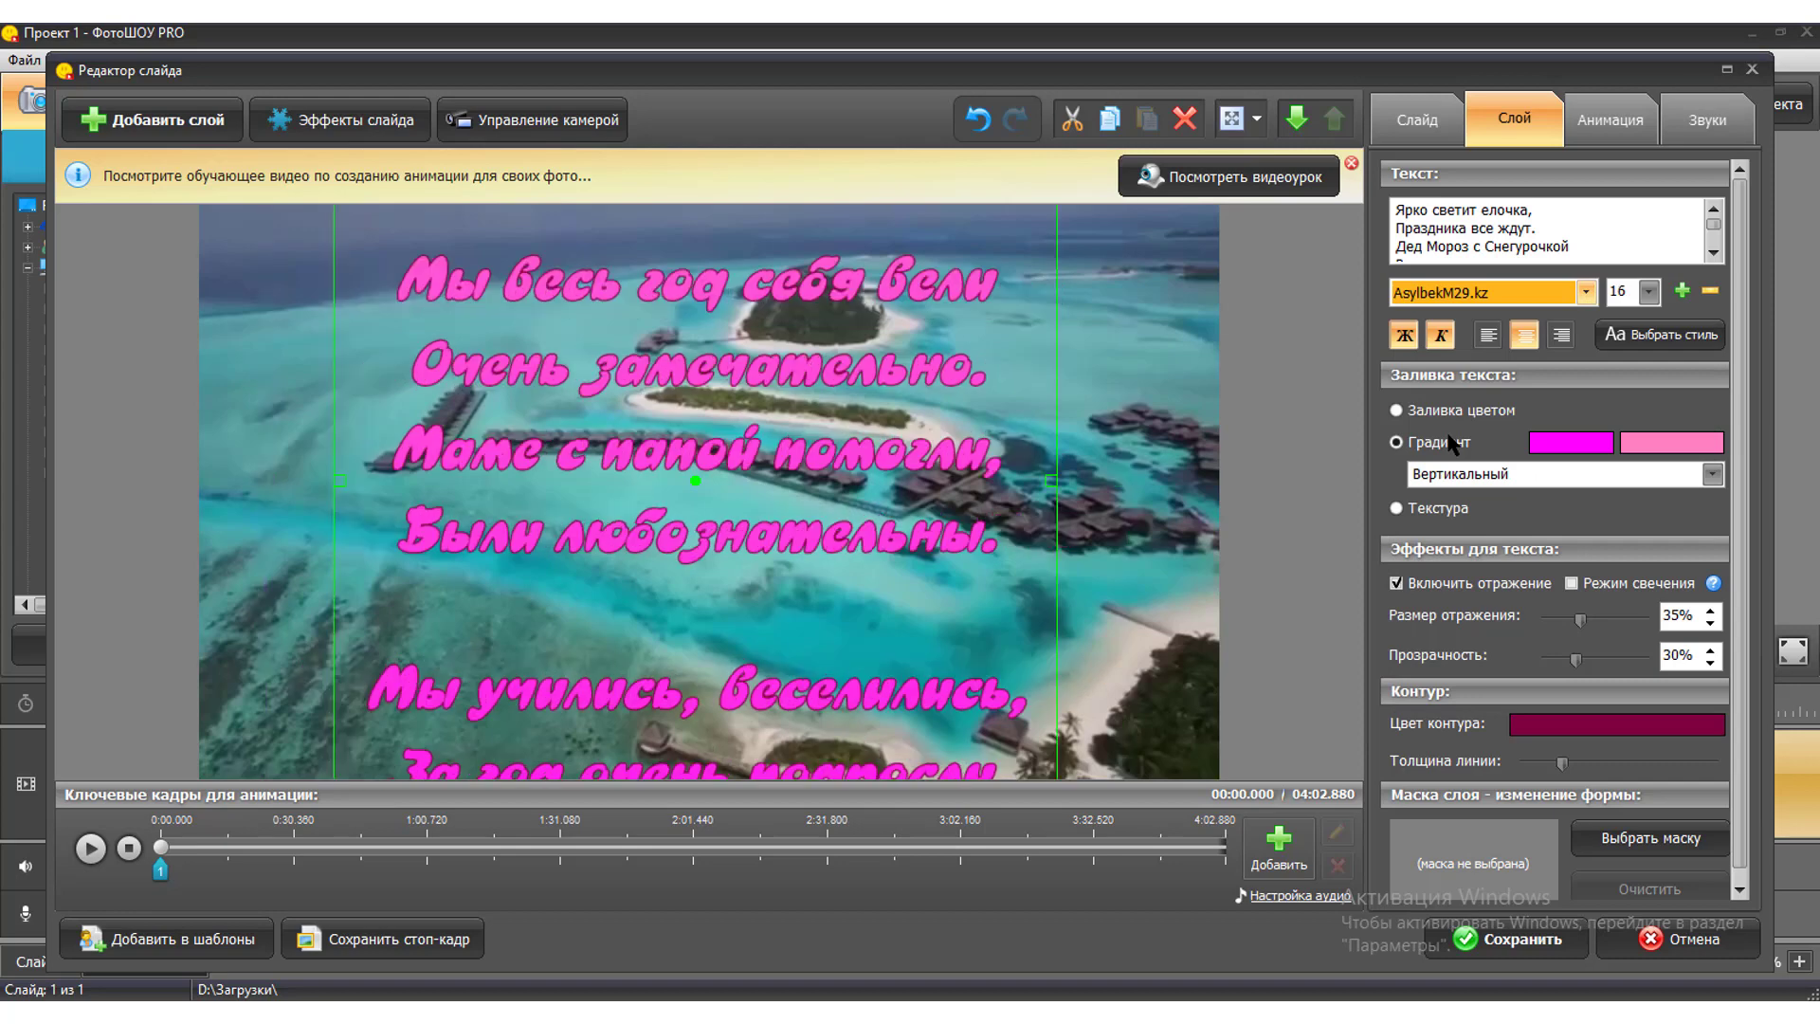
Change the poem caption's font to Comic Sans MS.
{"action": "left_click", "coordinate": [1585, 294]}
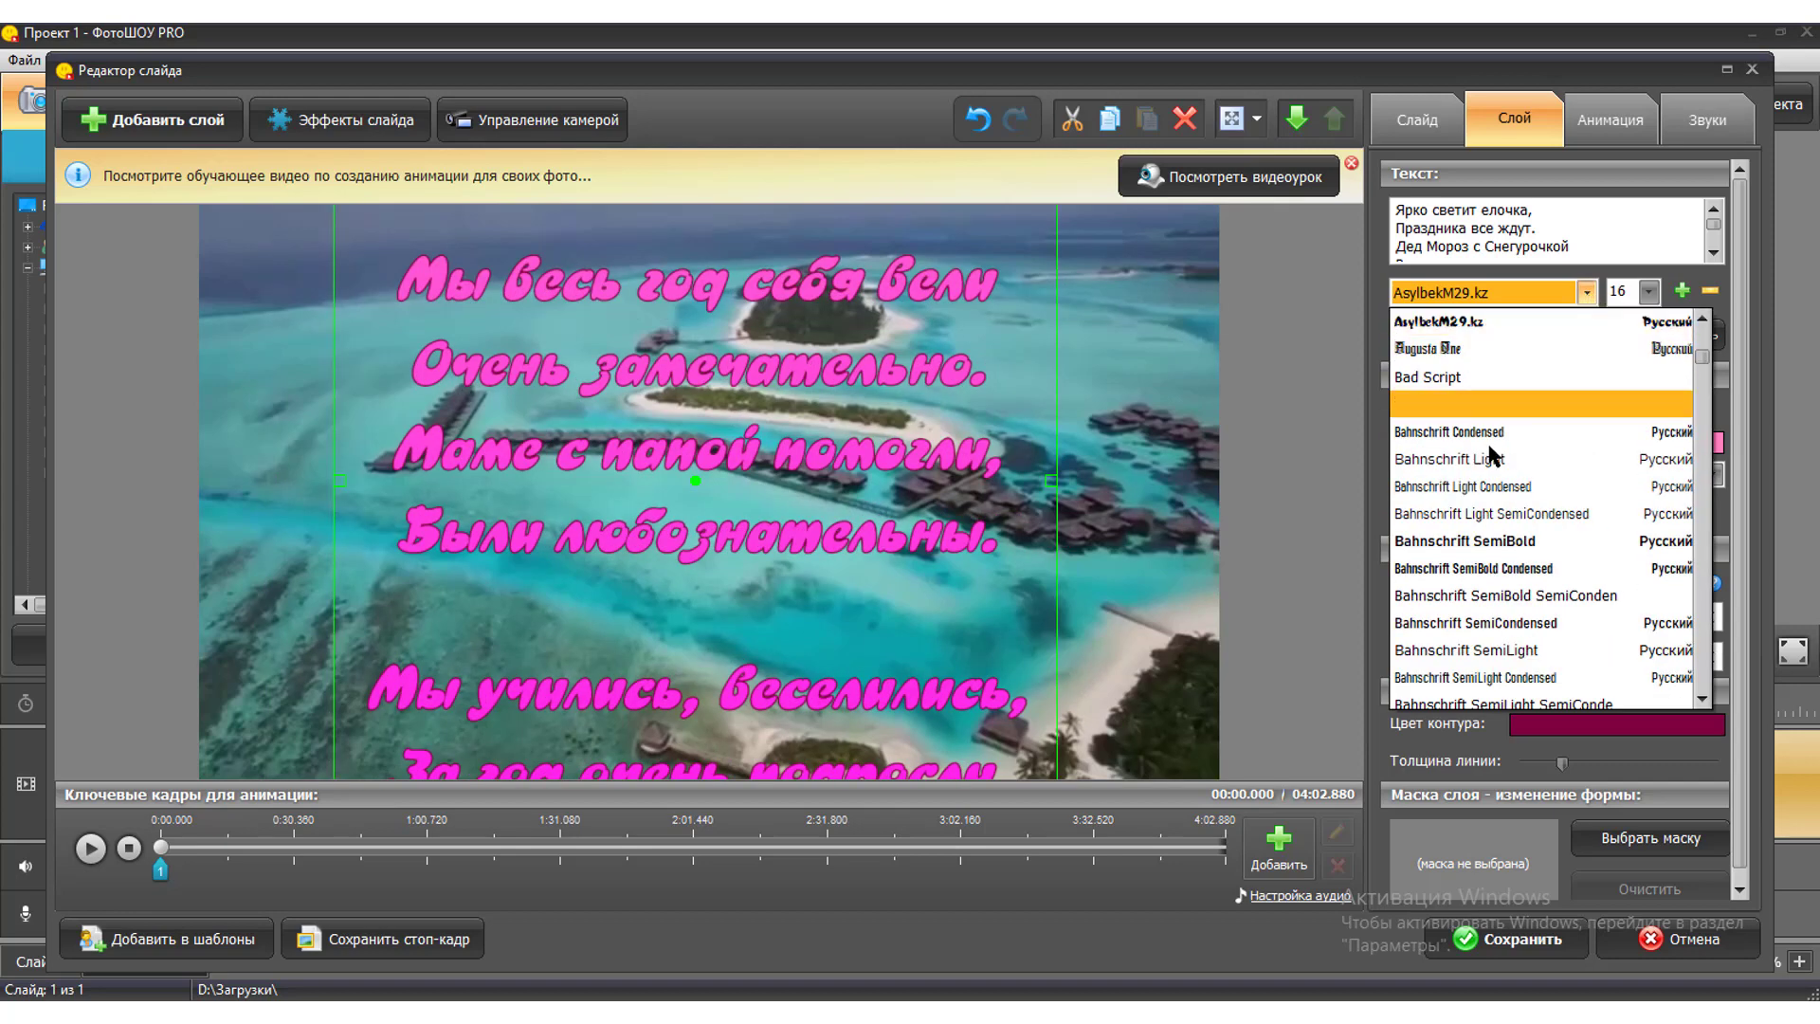
{"action": "scroll", "coordinate": [1478, 560], "scroll_direction": "down", "scroll_amount": 4}
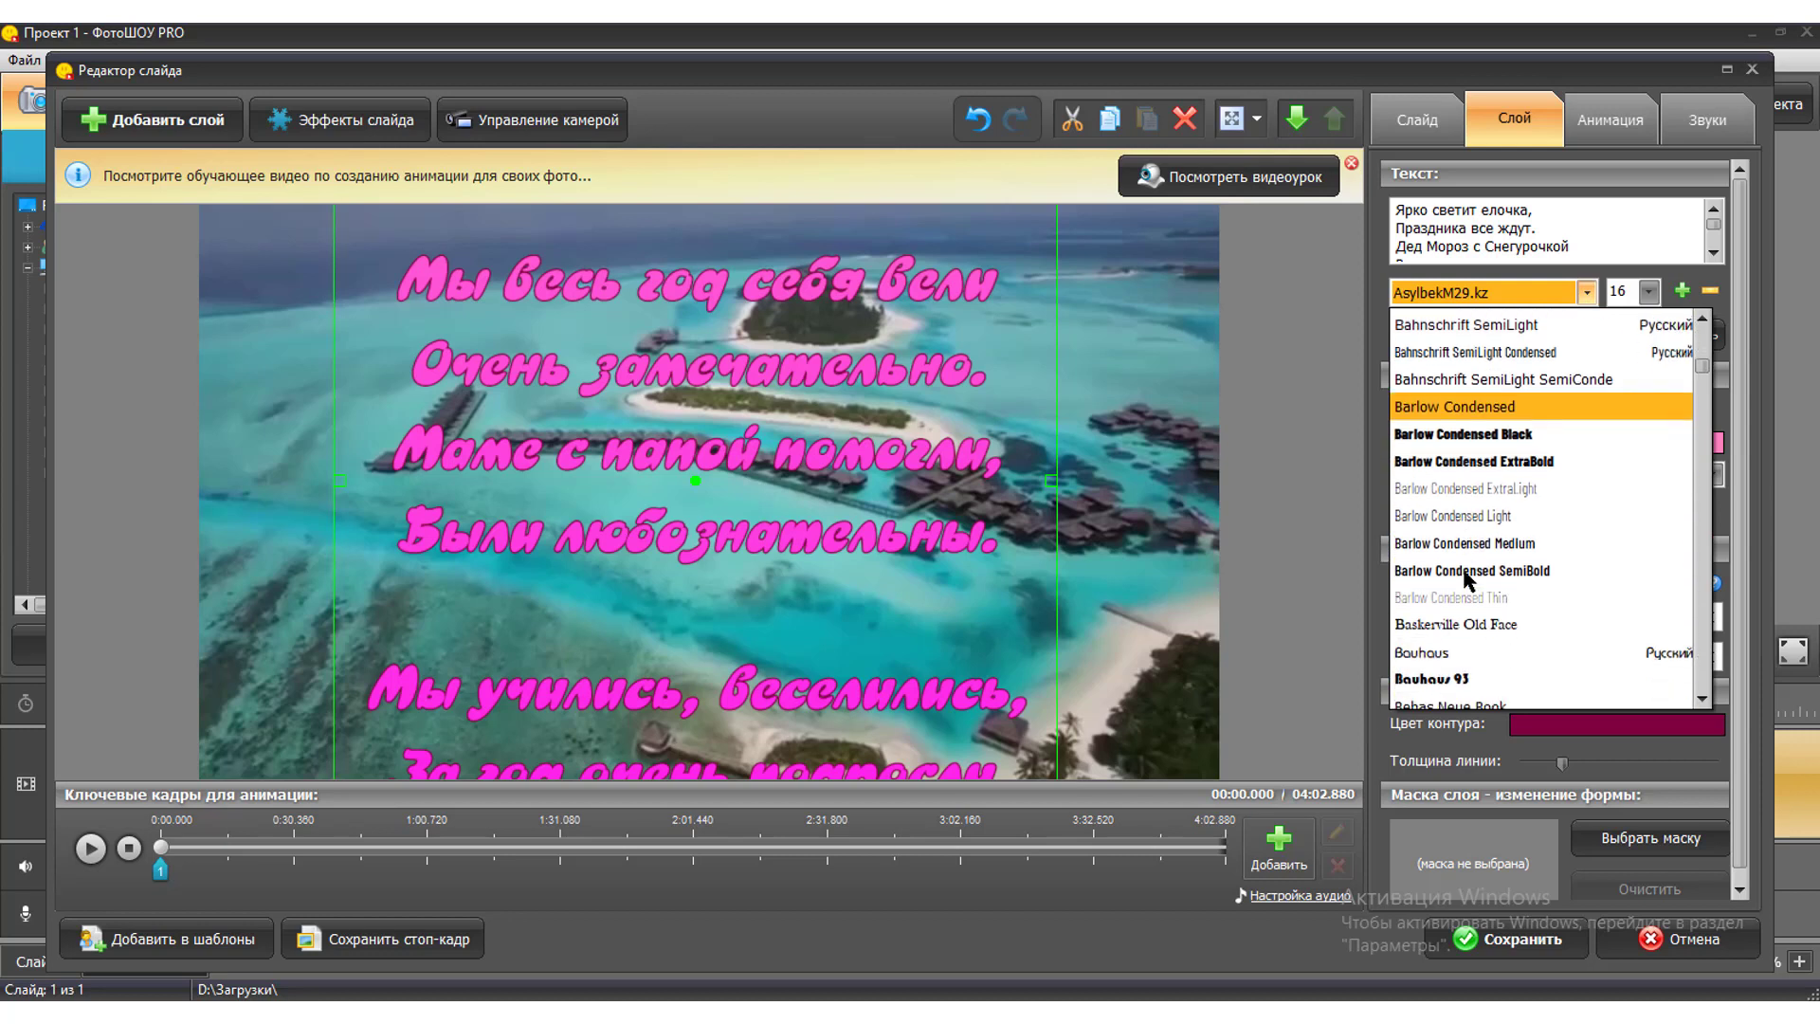
{"action": "scroll", "coordinate": [1465, 574], "scroll_direction": "down", "scroll_amount": 4}
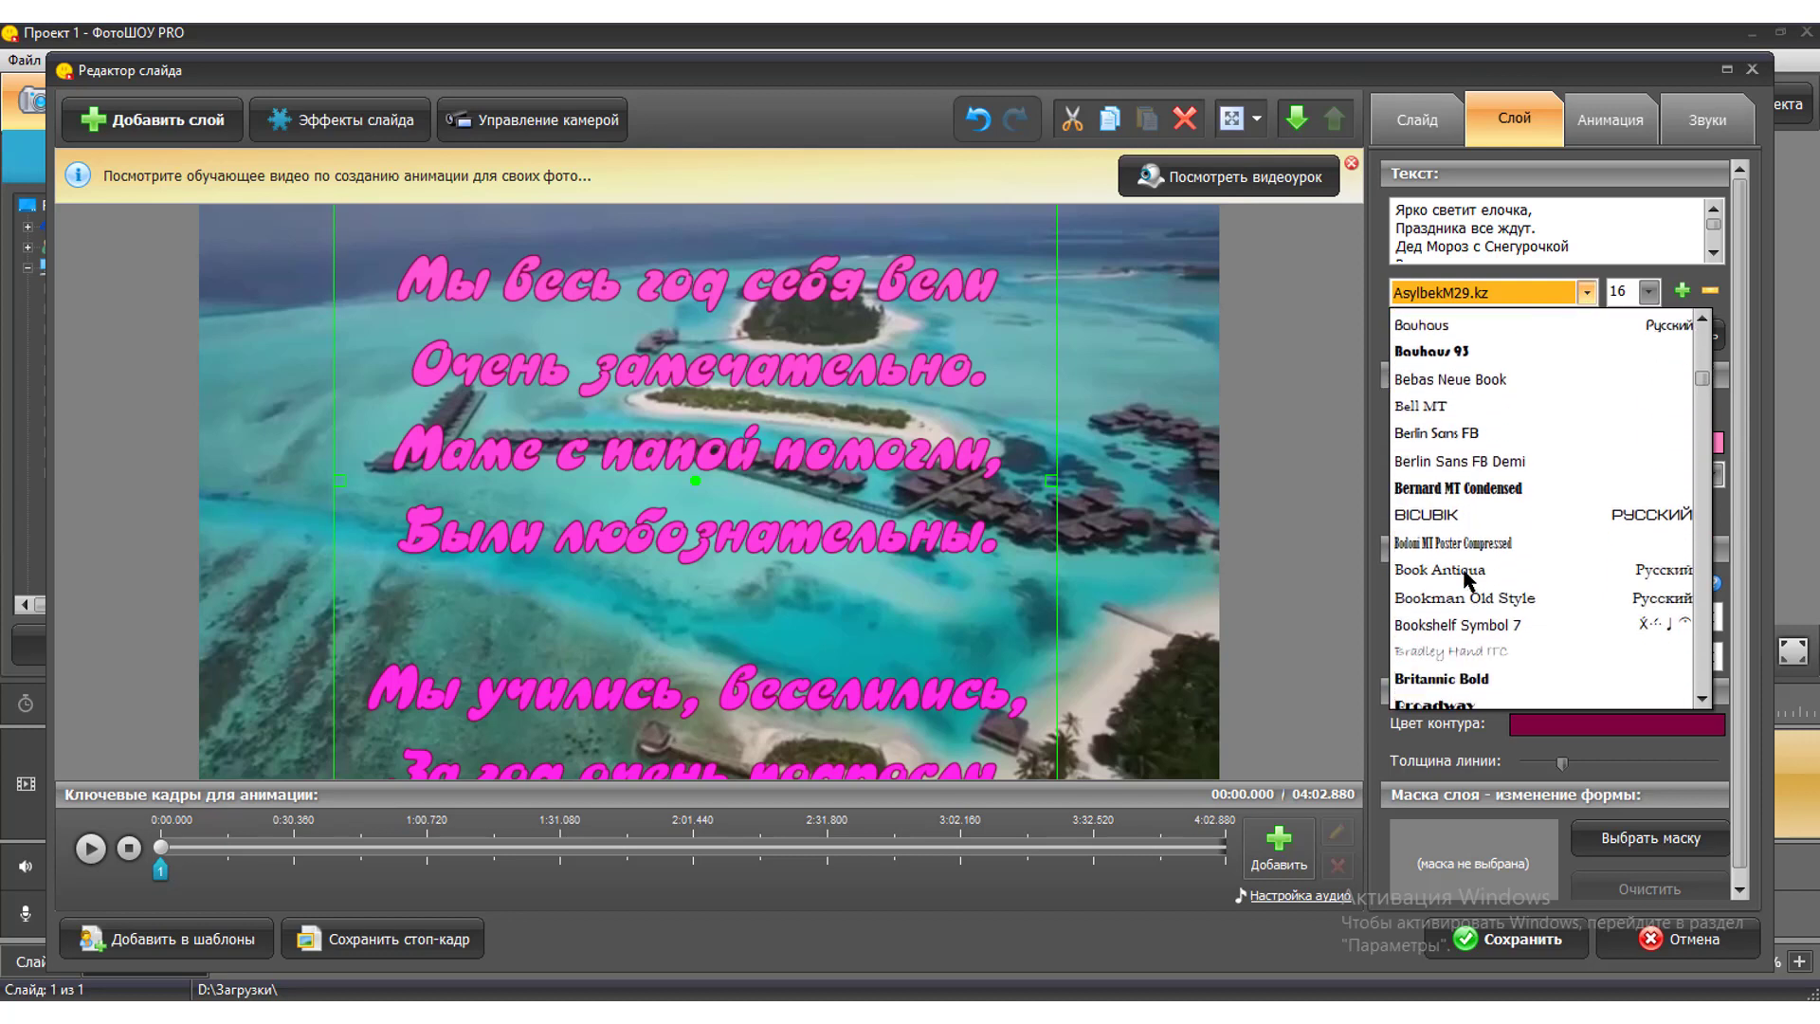
{"action": "scroll", "coordinate": [1465, 574], "scroll_direction": "down", "scroll_amount": 1}
{"action": "scroll", "coordinate": [1466, 575], "scroll_direction": "down", "scroll_amount": 5}
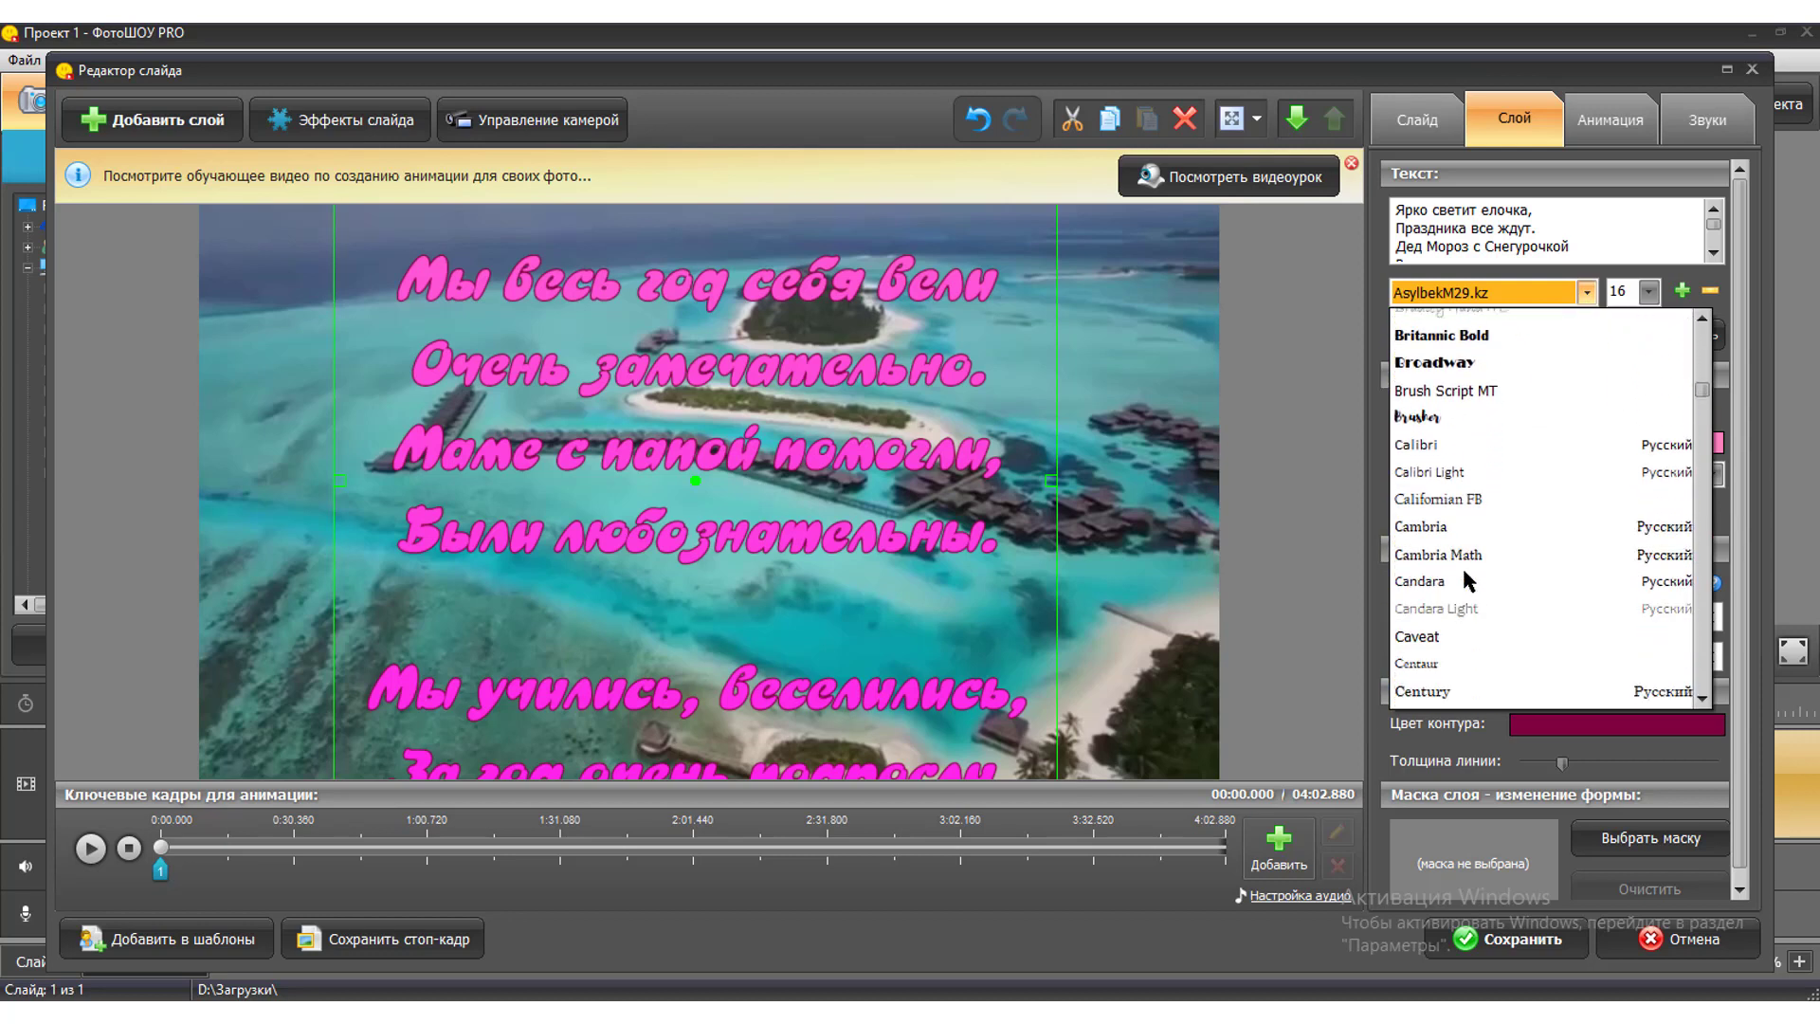
{"action": "scroll", "coordinate": [1465, 574], "scroll_direction": "down", "scroll_amount": 3}
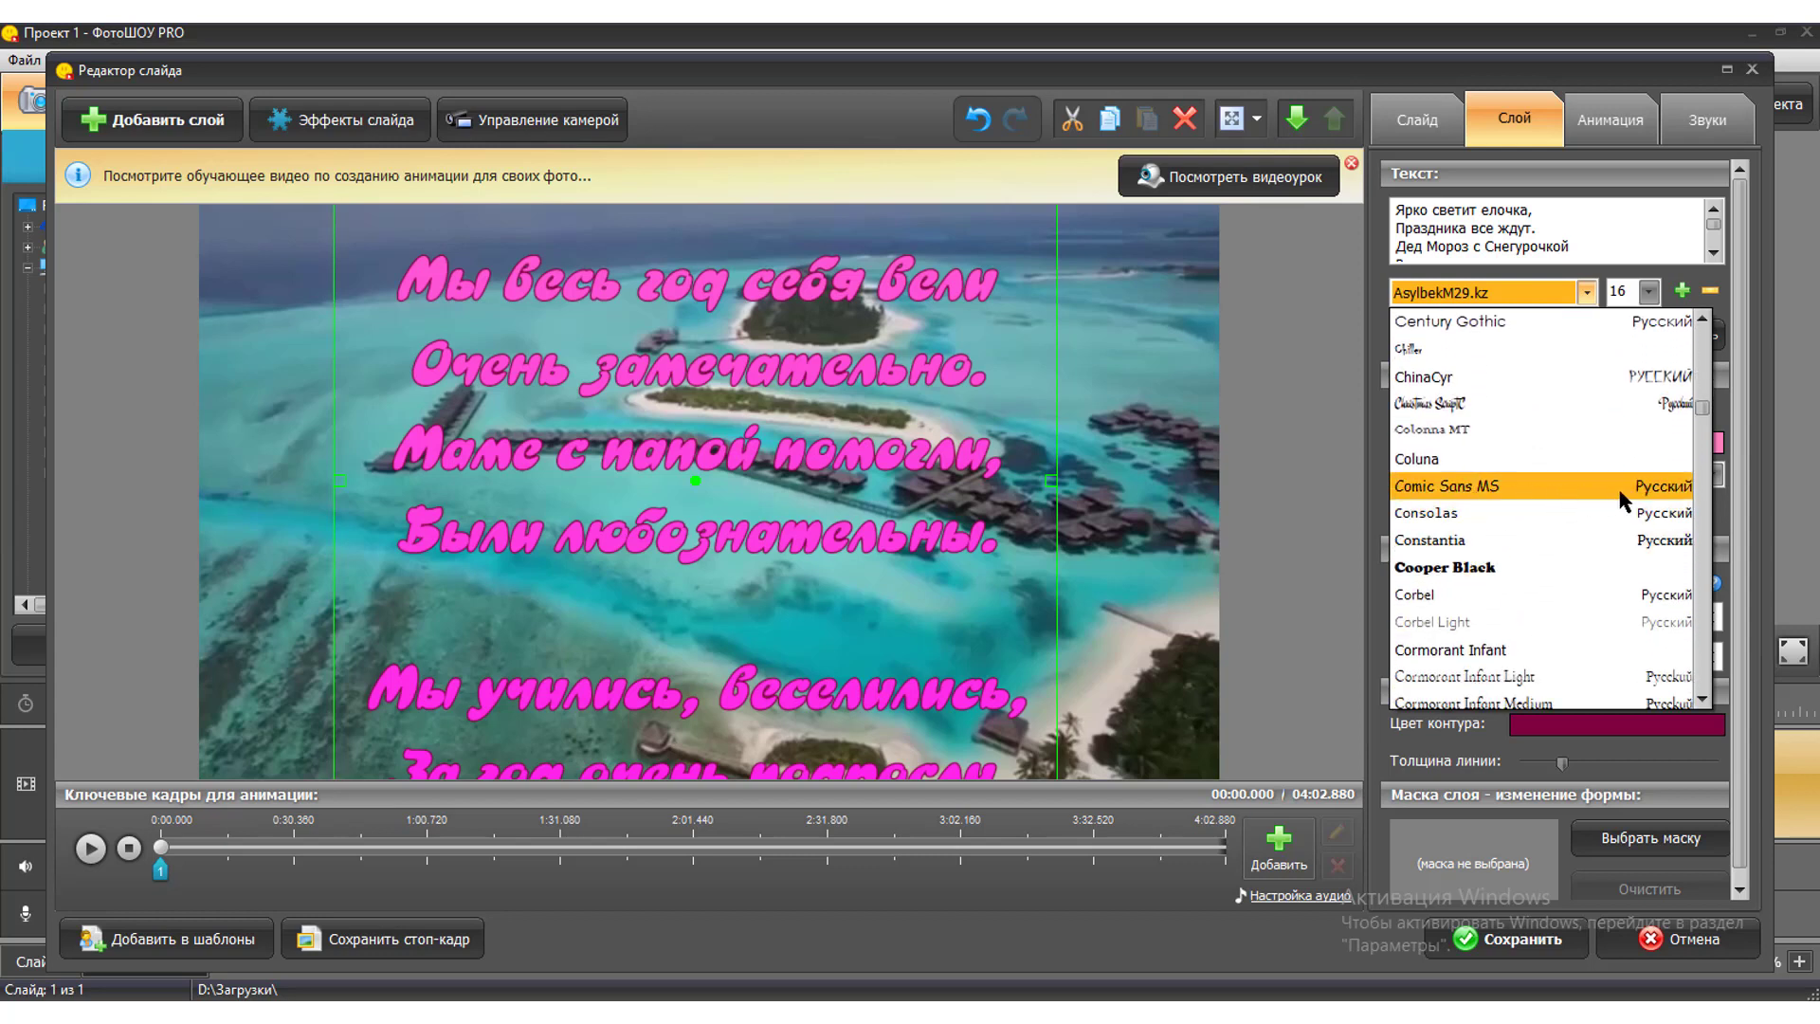
{"action": "left_click", "coordinate": [1552, 491]}
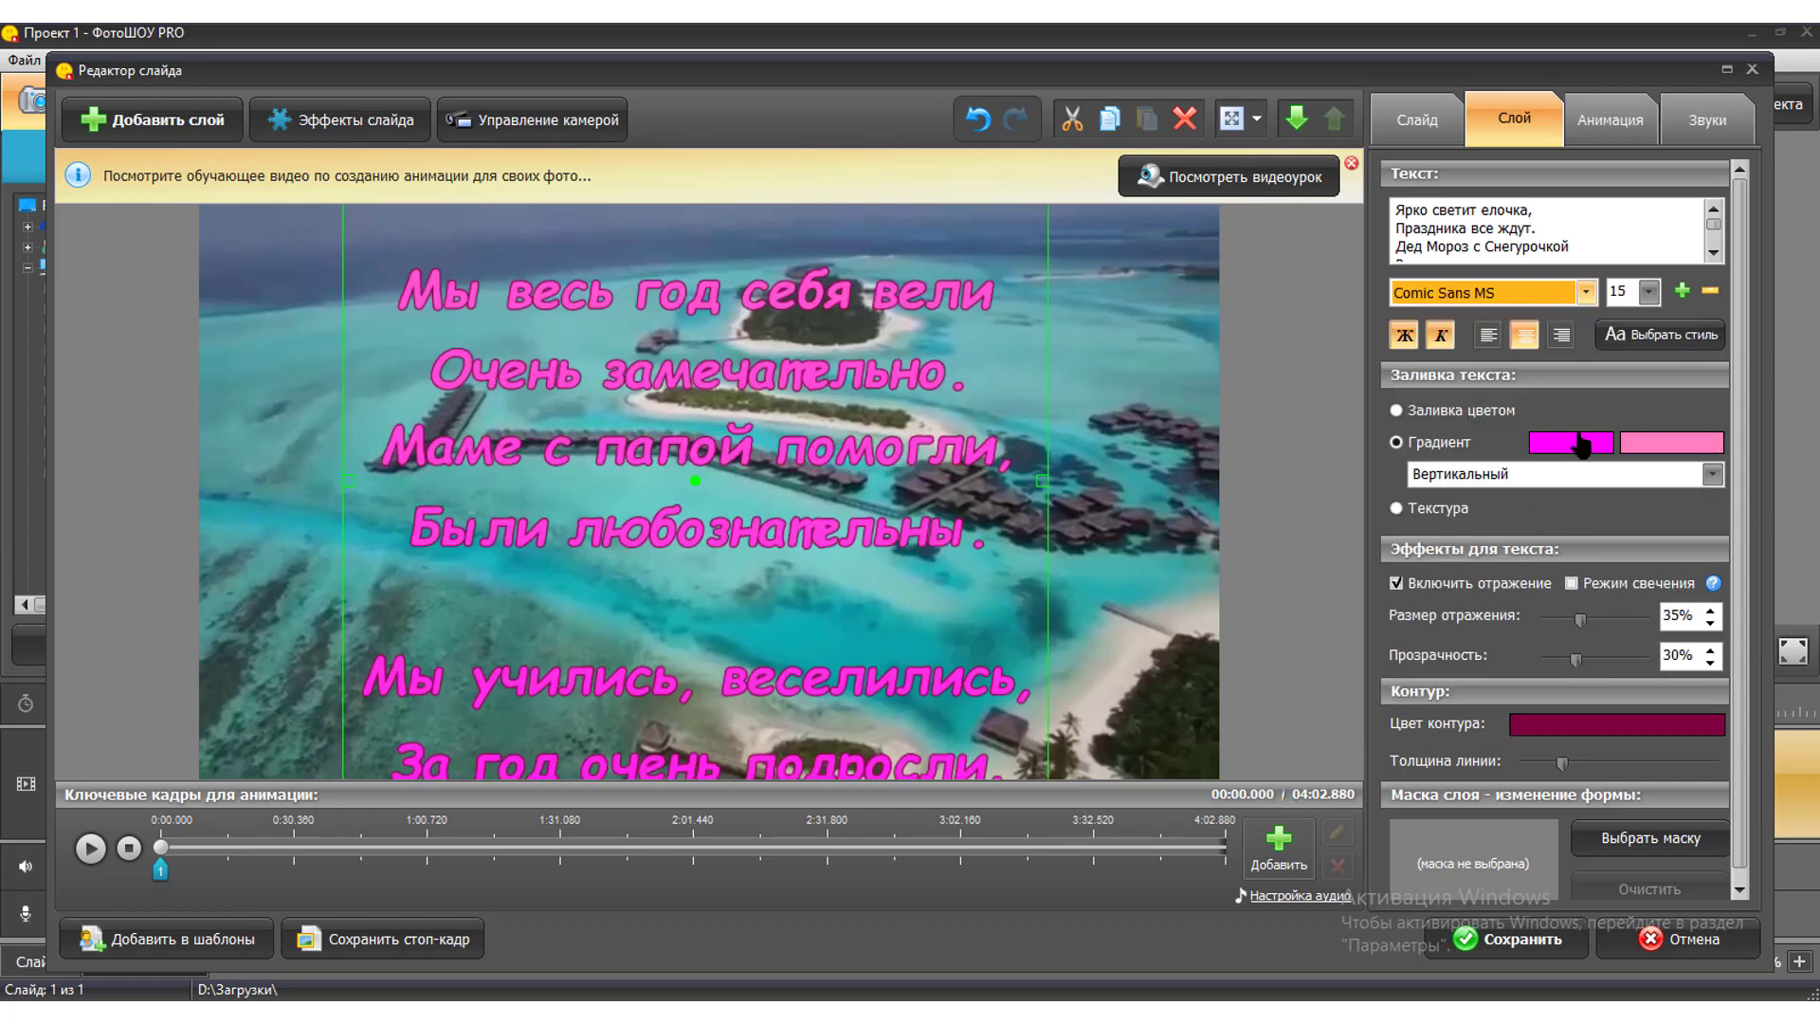
Try font sizes 18 and 12 on the poem caption and settle on size 14.
{"action": "left_click", "coordinate": [1650, 293]}
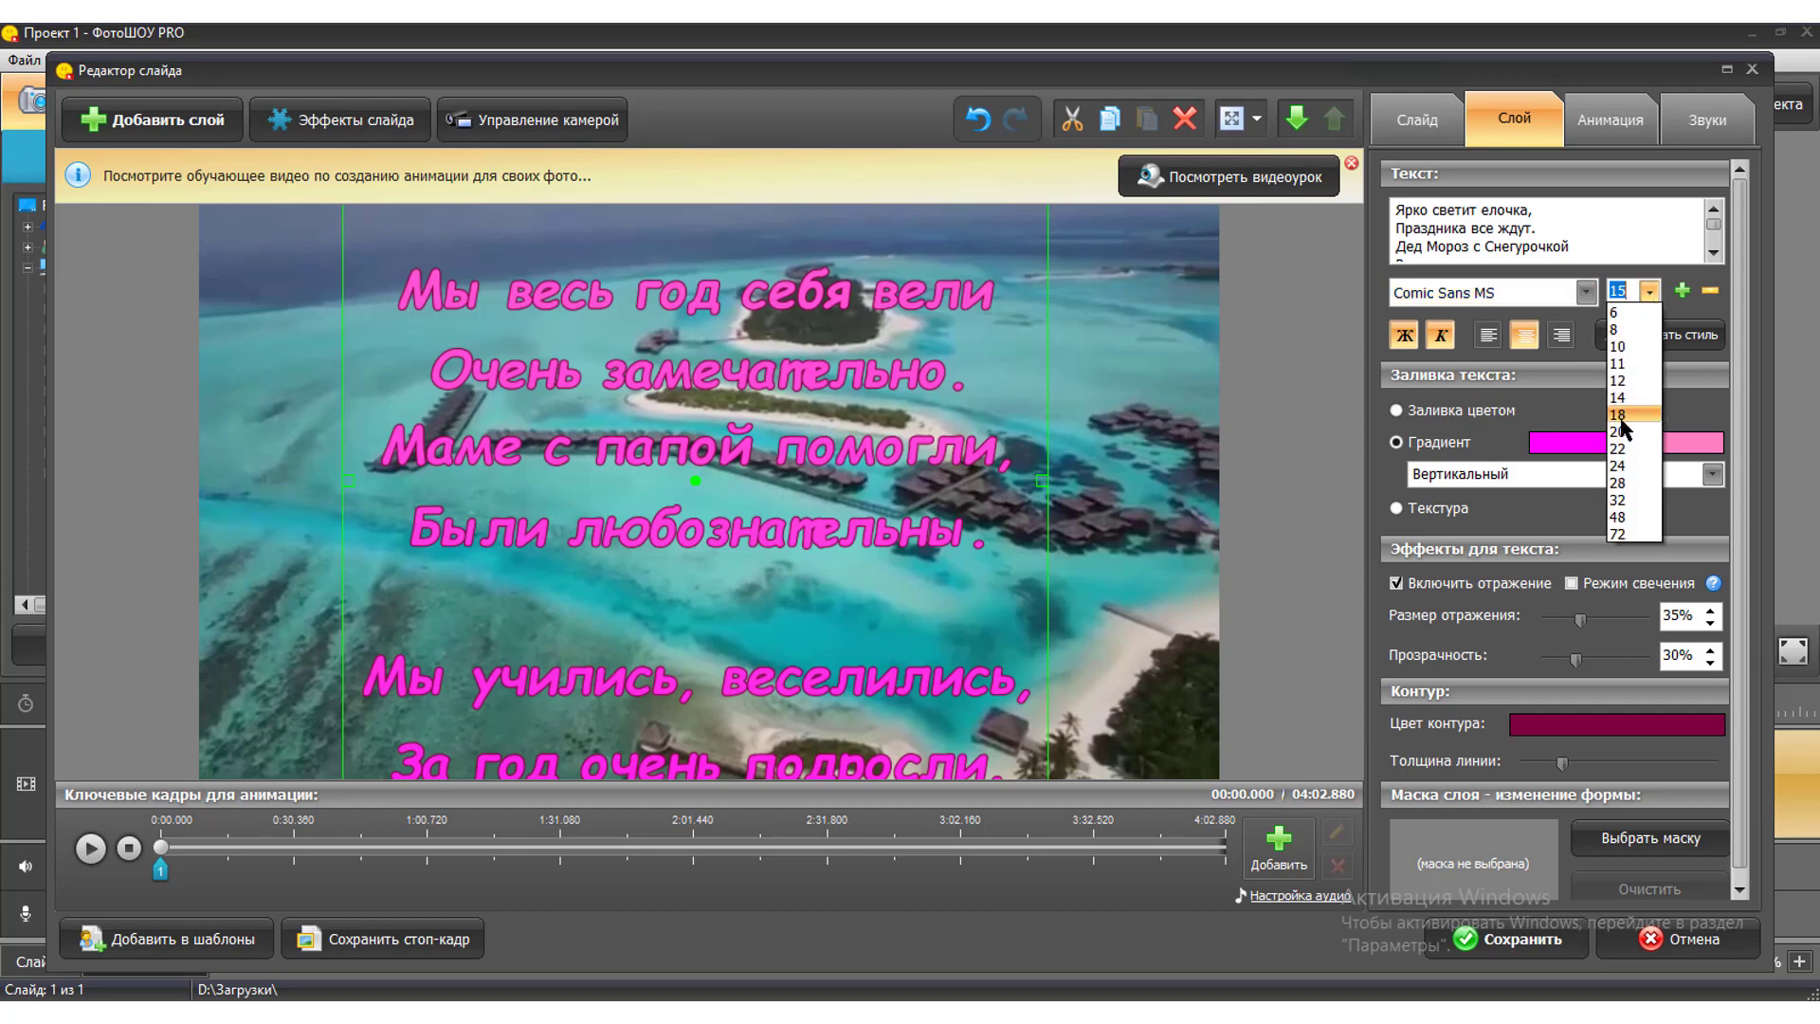
{"action": "left_click", "coordinate": [1621, 416]}
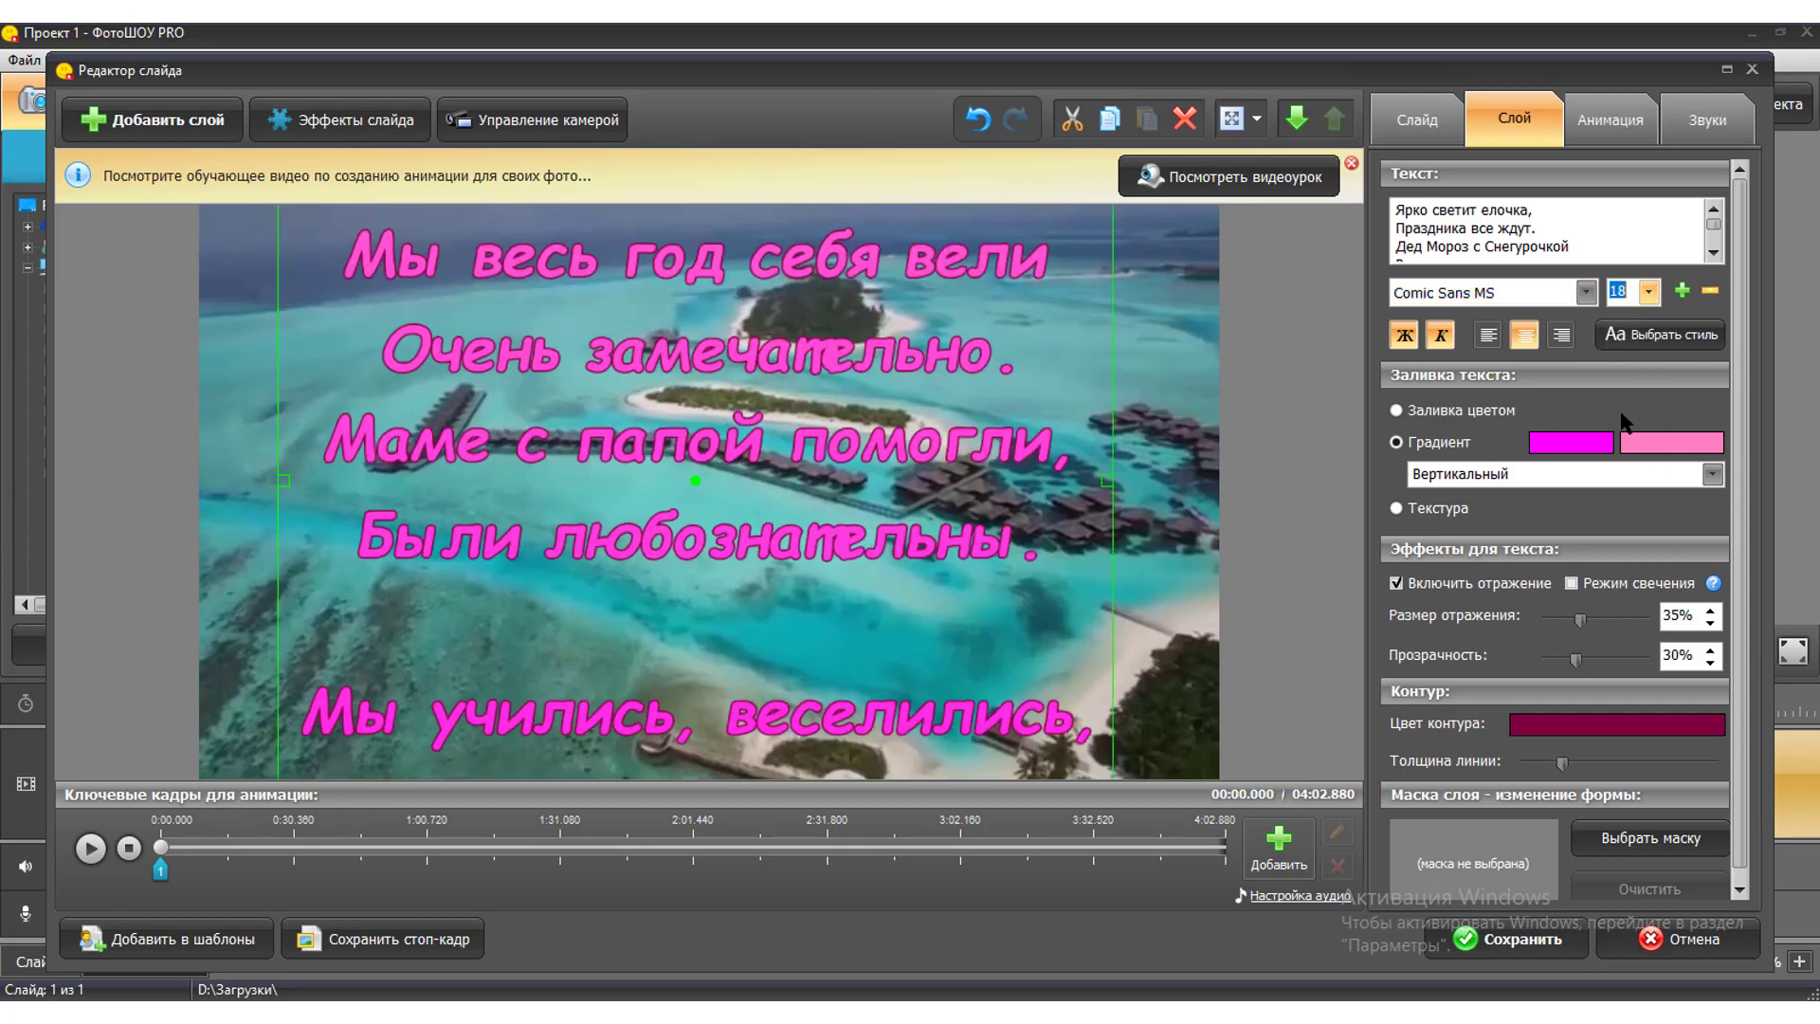
{"action": "left_click", "coordinate": [1650, 292]}
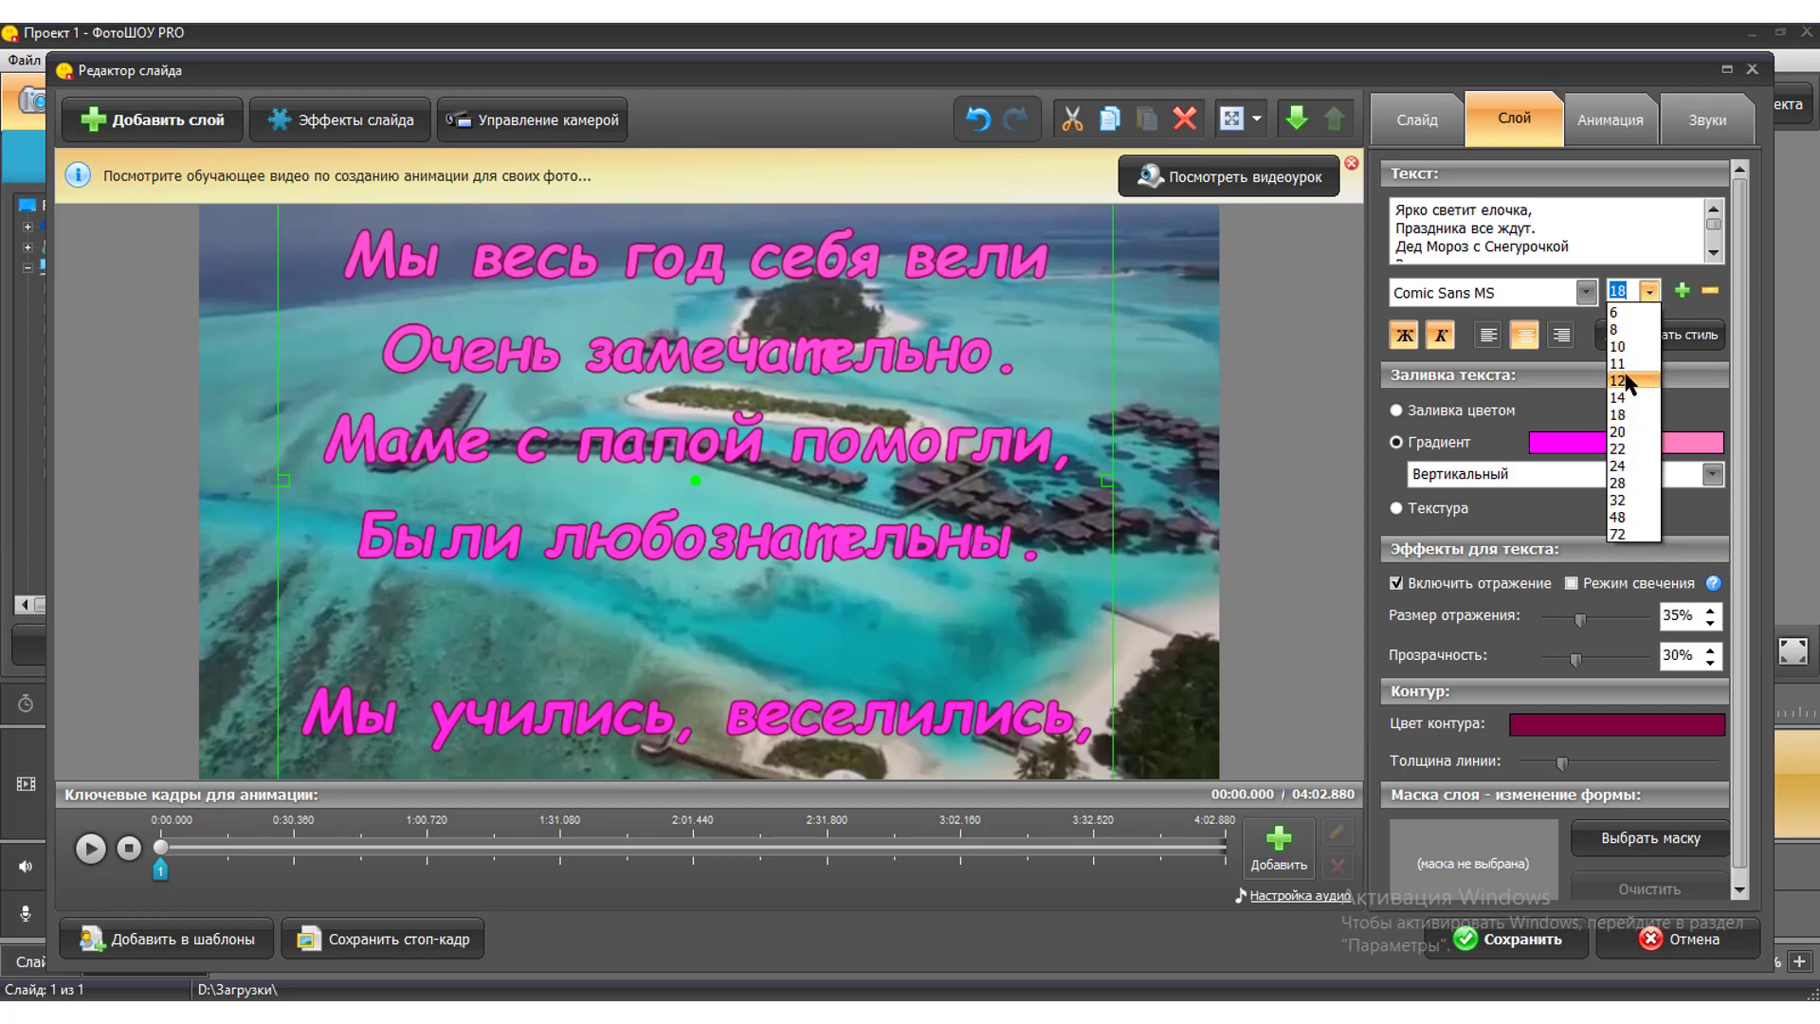
{"action": "left_click", "coordinate": [1626, 382]}
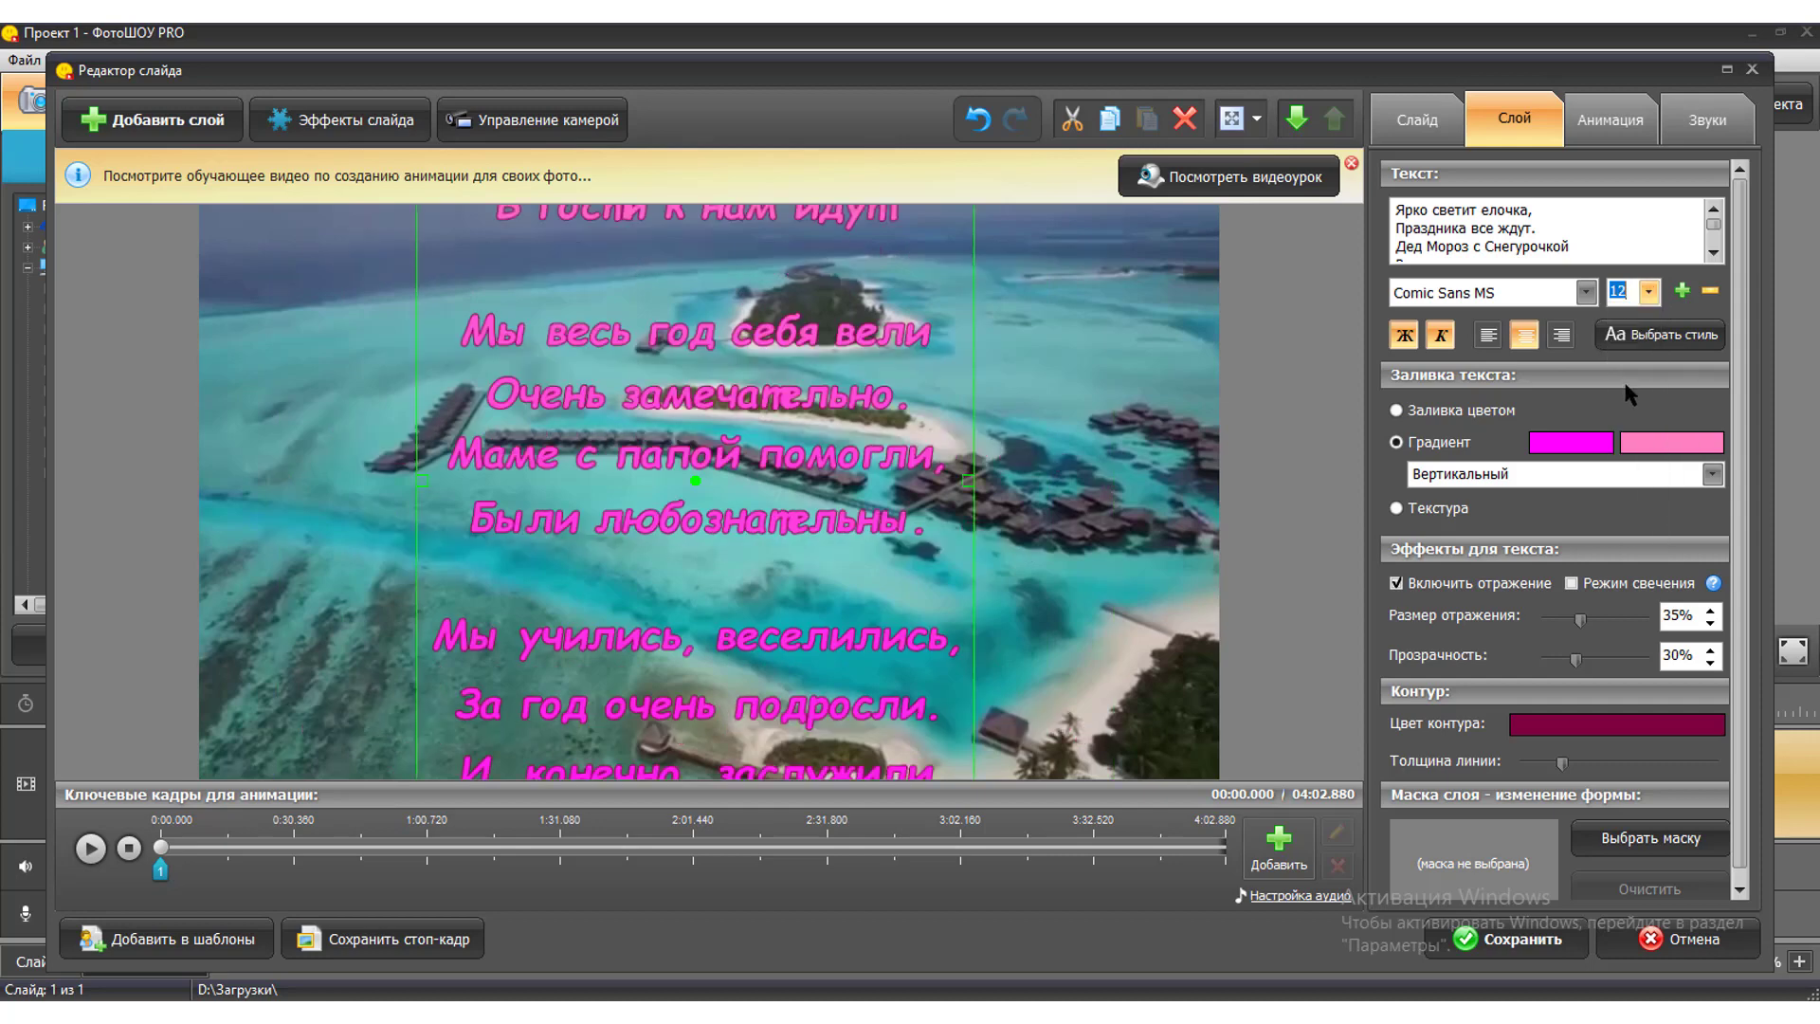
{"action": "left_click", "coordinate": [1650, 292]}
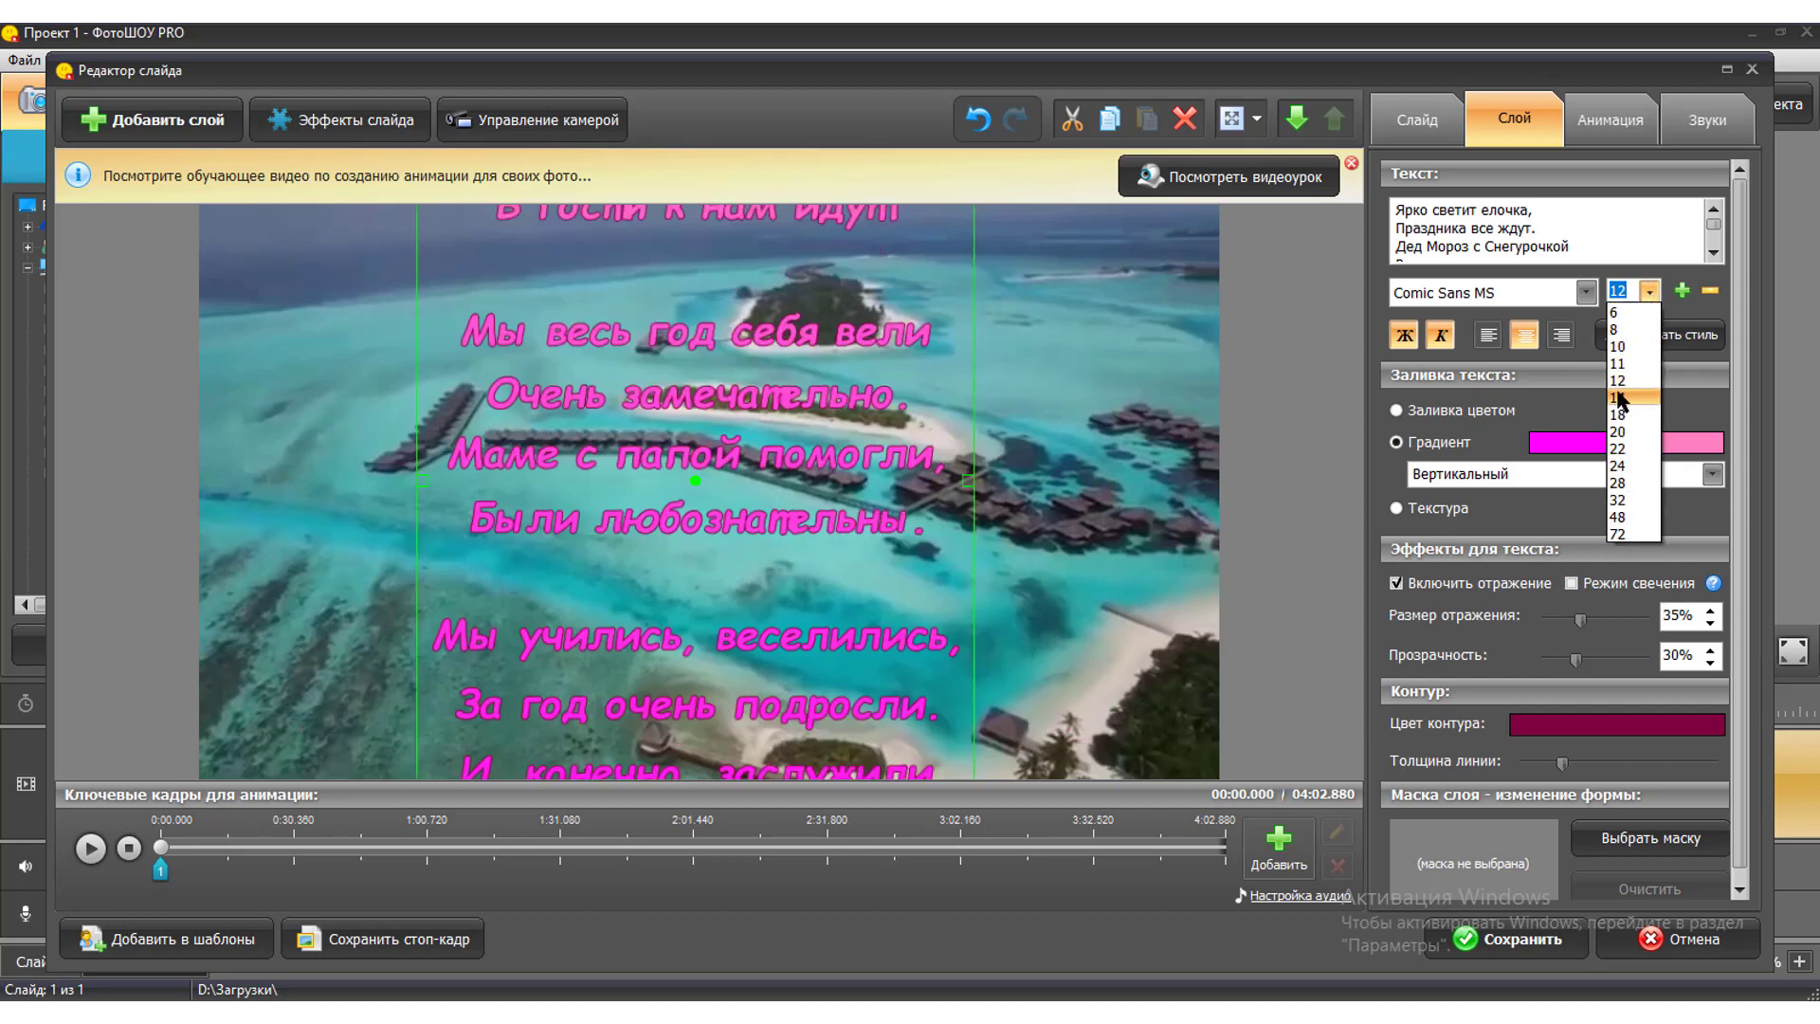
{"action": "left_click", "coordinate": [1622, 398]}
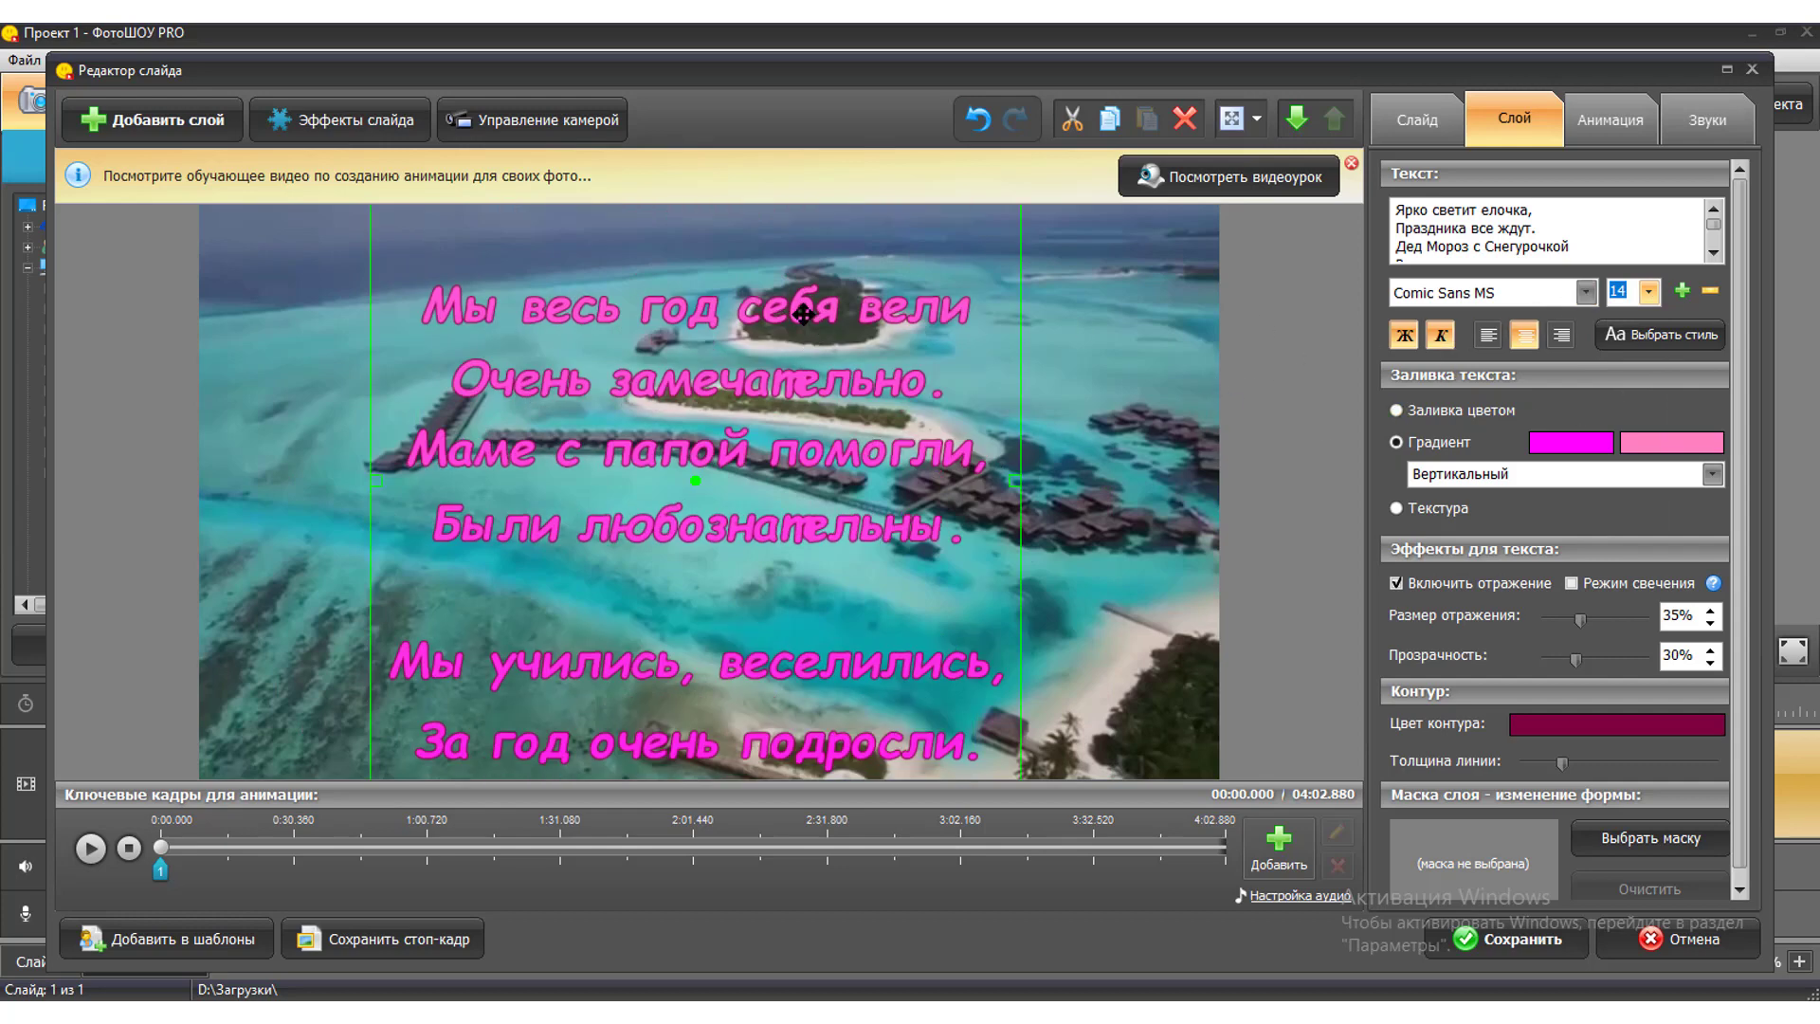
Set the poem caption's font to AsylbekM29.kz at size 15 and turn off bold and italic.
{"action": "left_click", "coordinate": [1585, 293]}
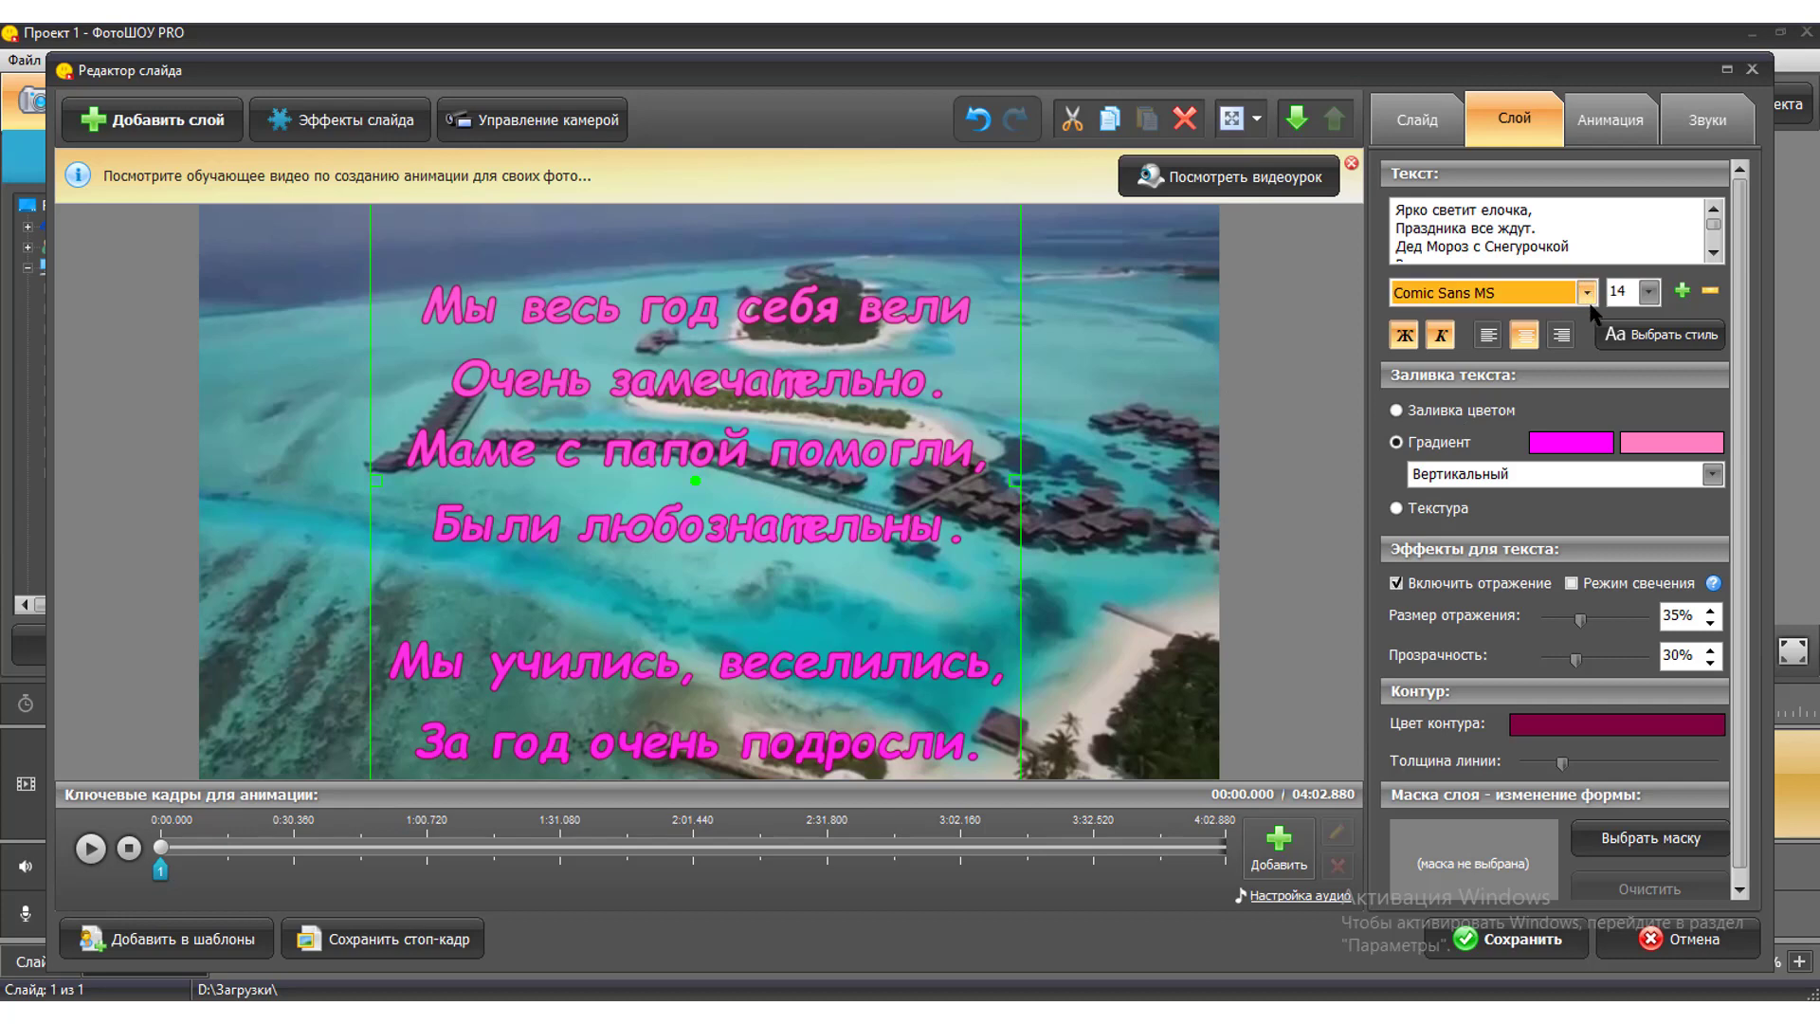
{"action": "left_click", "coordinate": [1597, 322]}
{"action": "left_click", "coordinate": [1403, 334]}
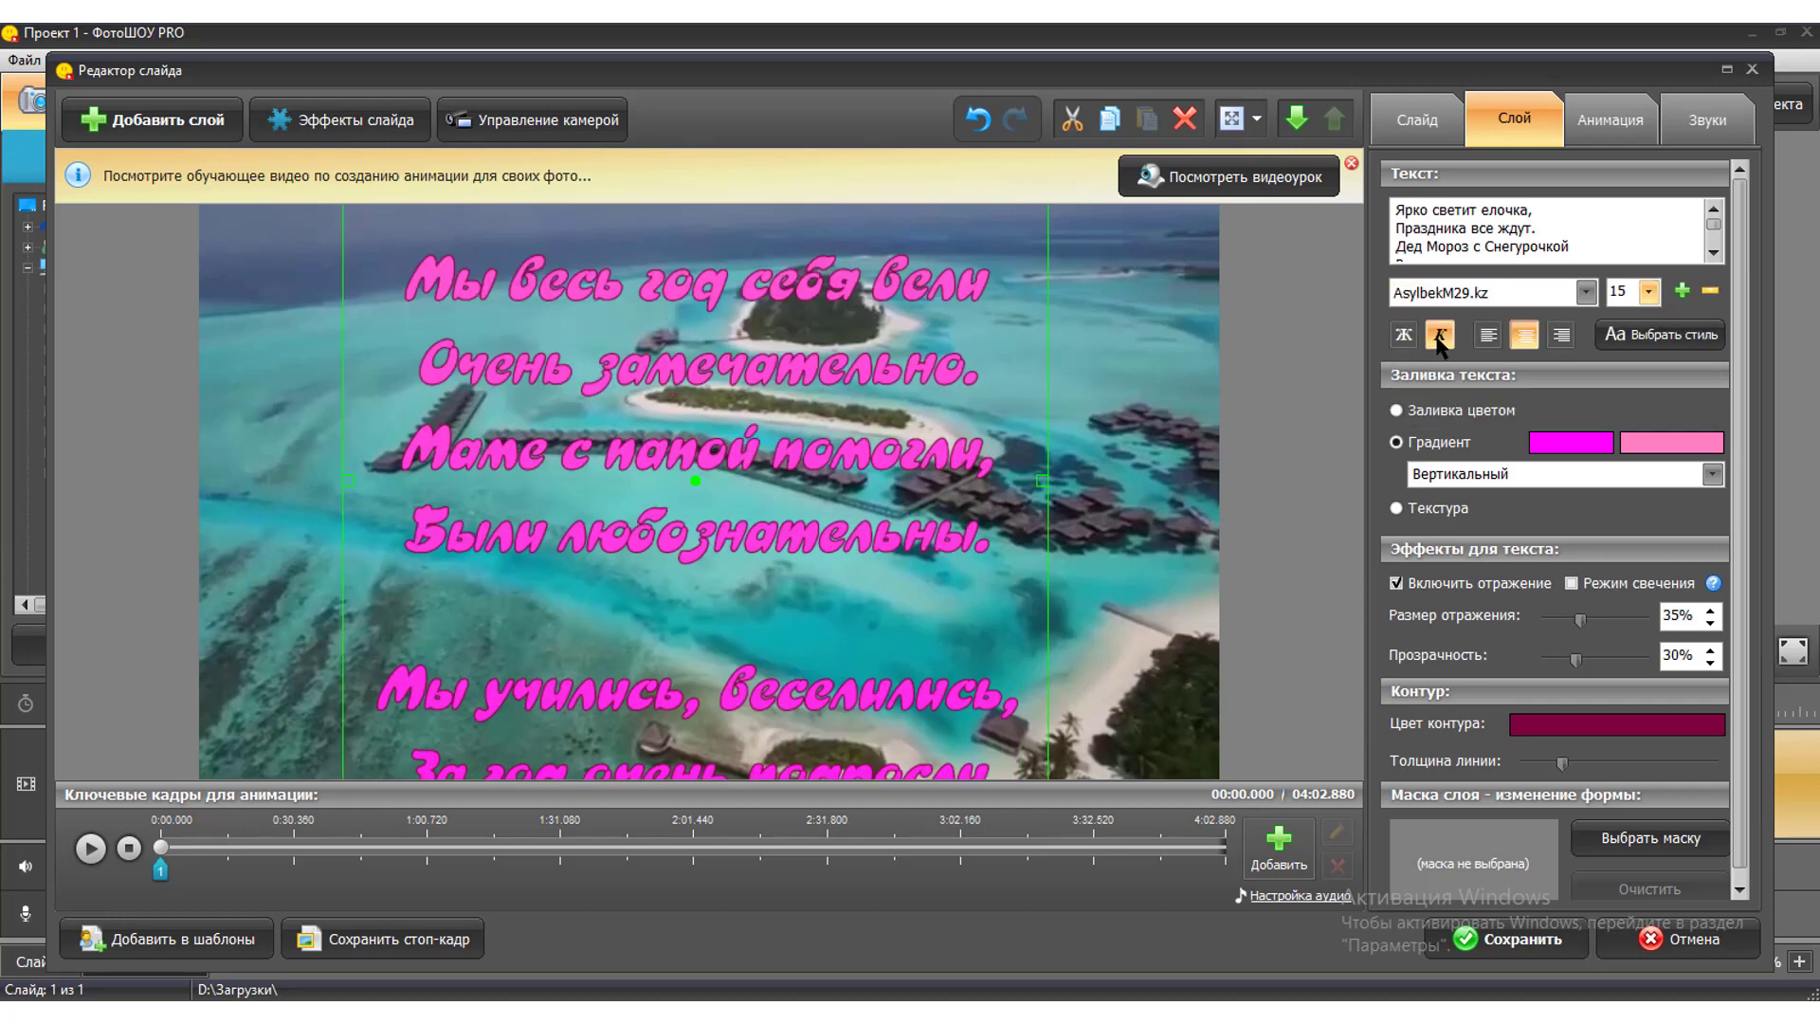
{"action": "left_click", "coordinate": [1437, 341]}
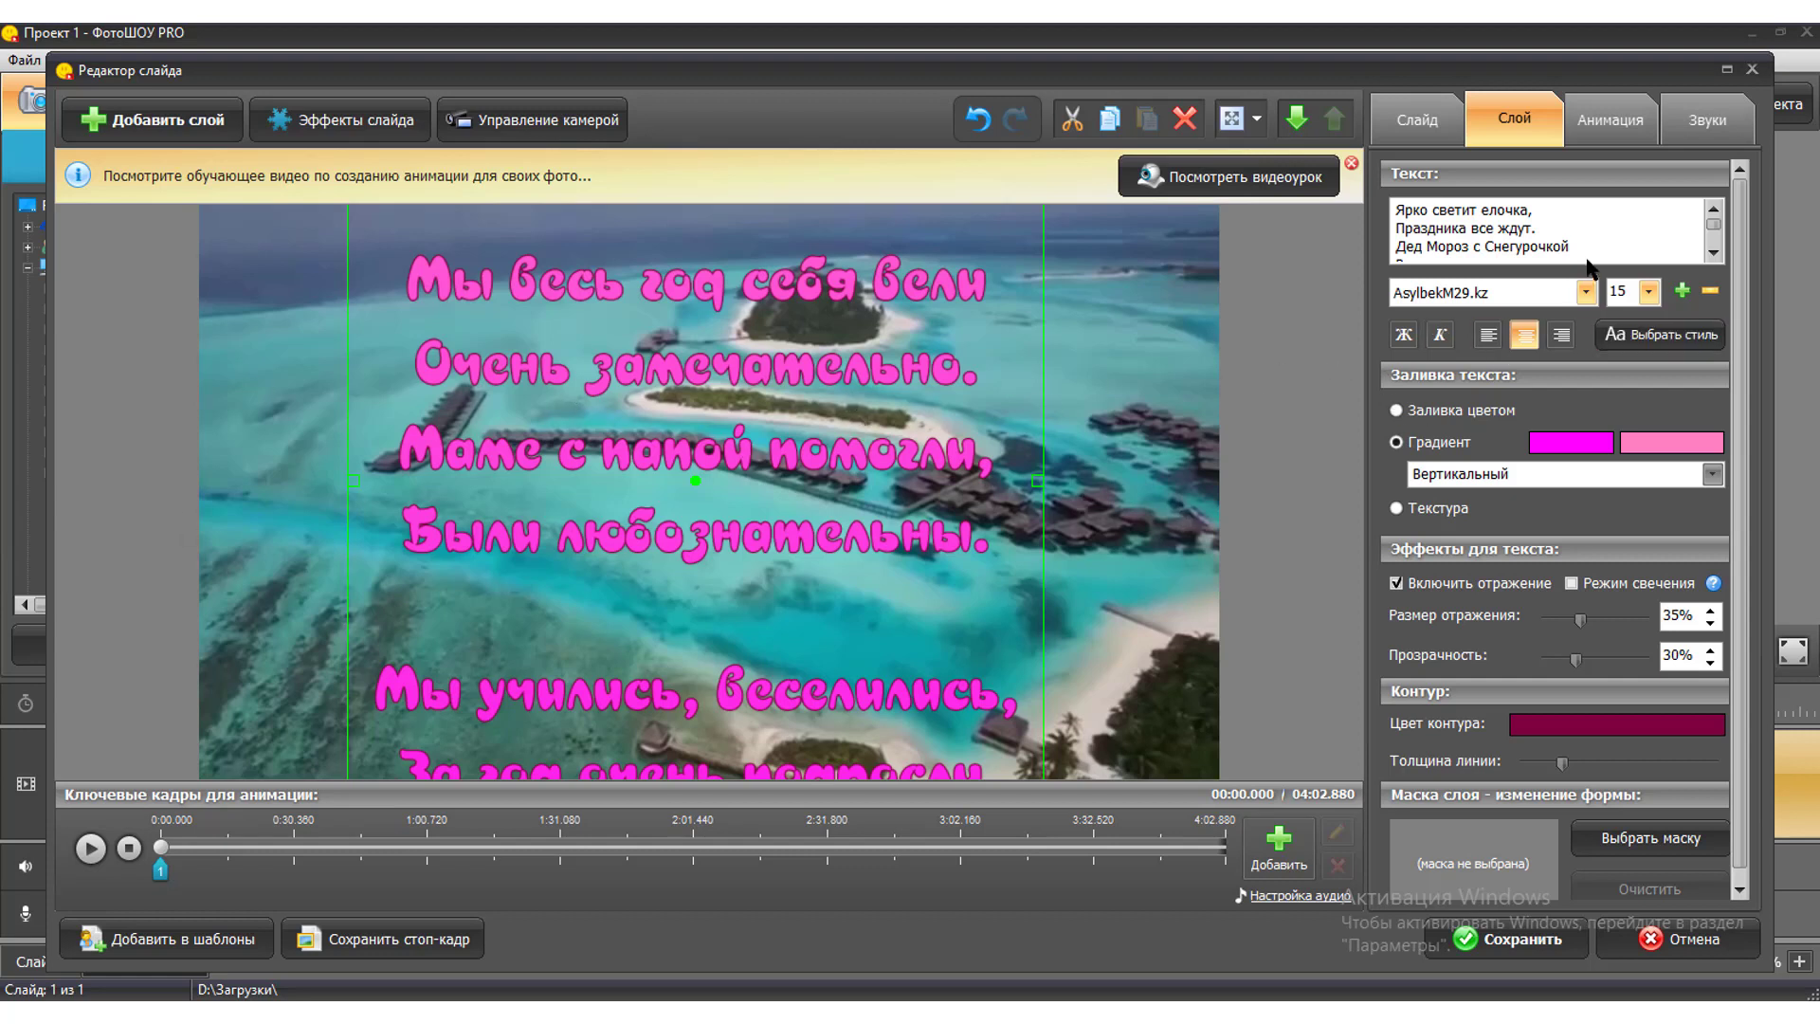
Place the poem caption below the visible frame at the slide's start and add a second animation keyframe at 00:30.069.
{"action": "left_click", "coordinate": [1598, 130]}
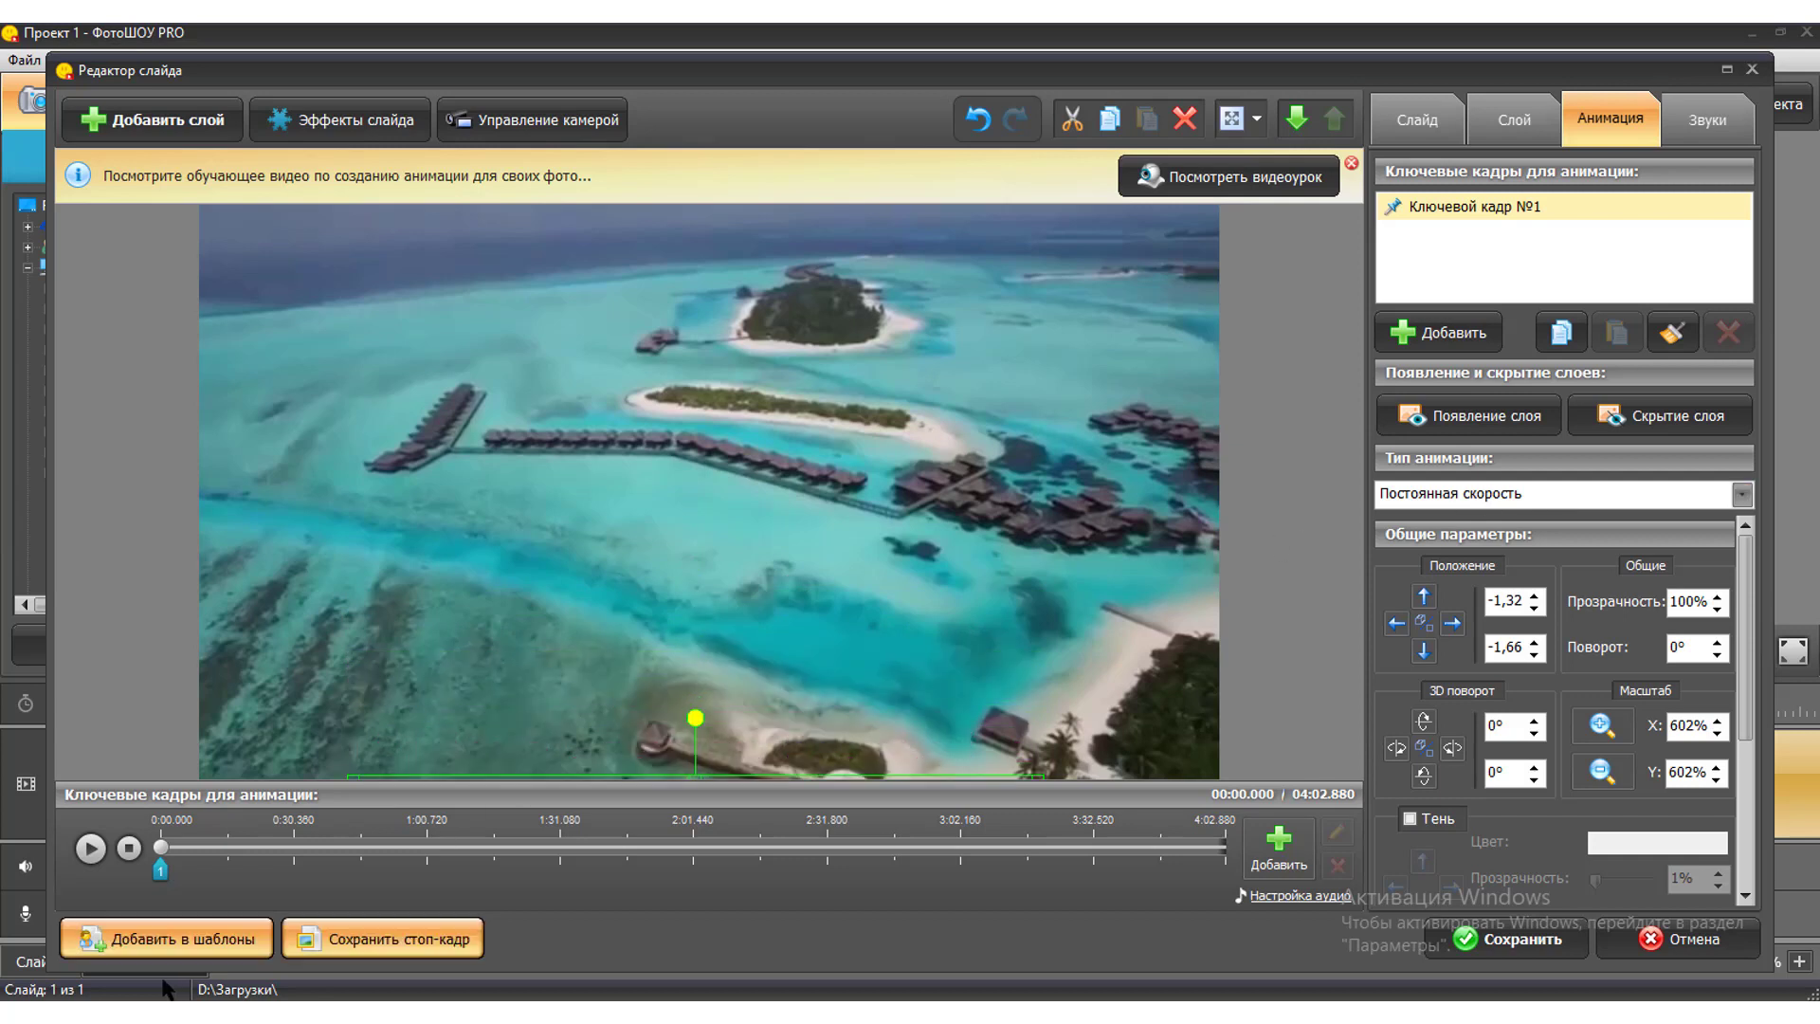
{"action": "left_click", "coordinate": [427, 849]}
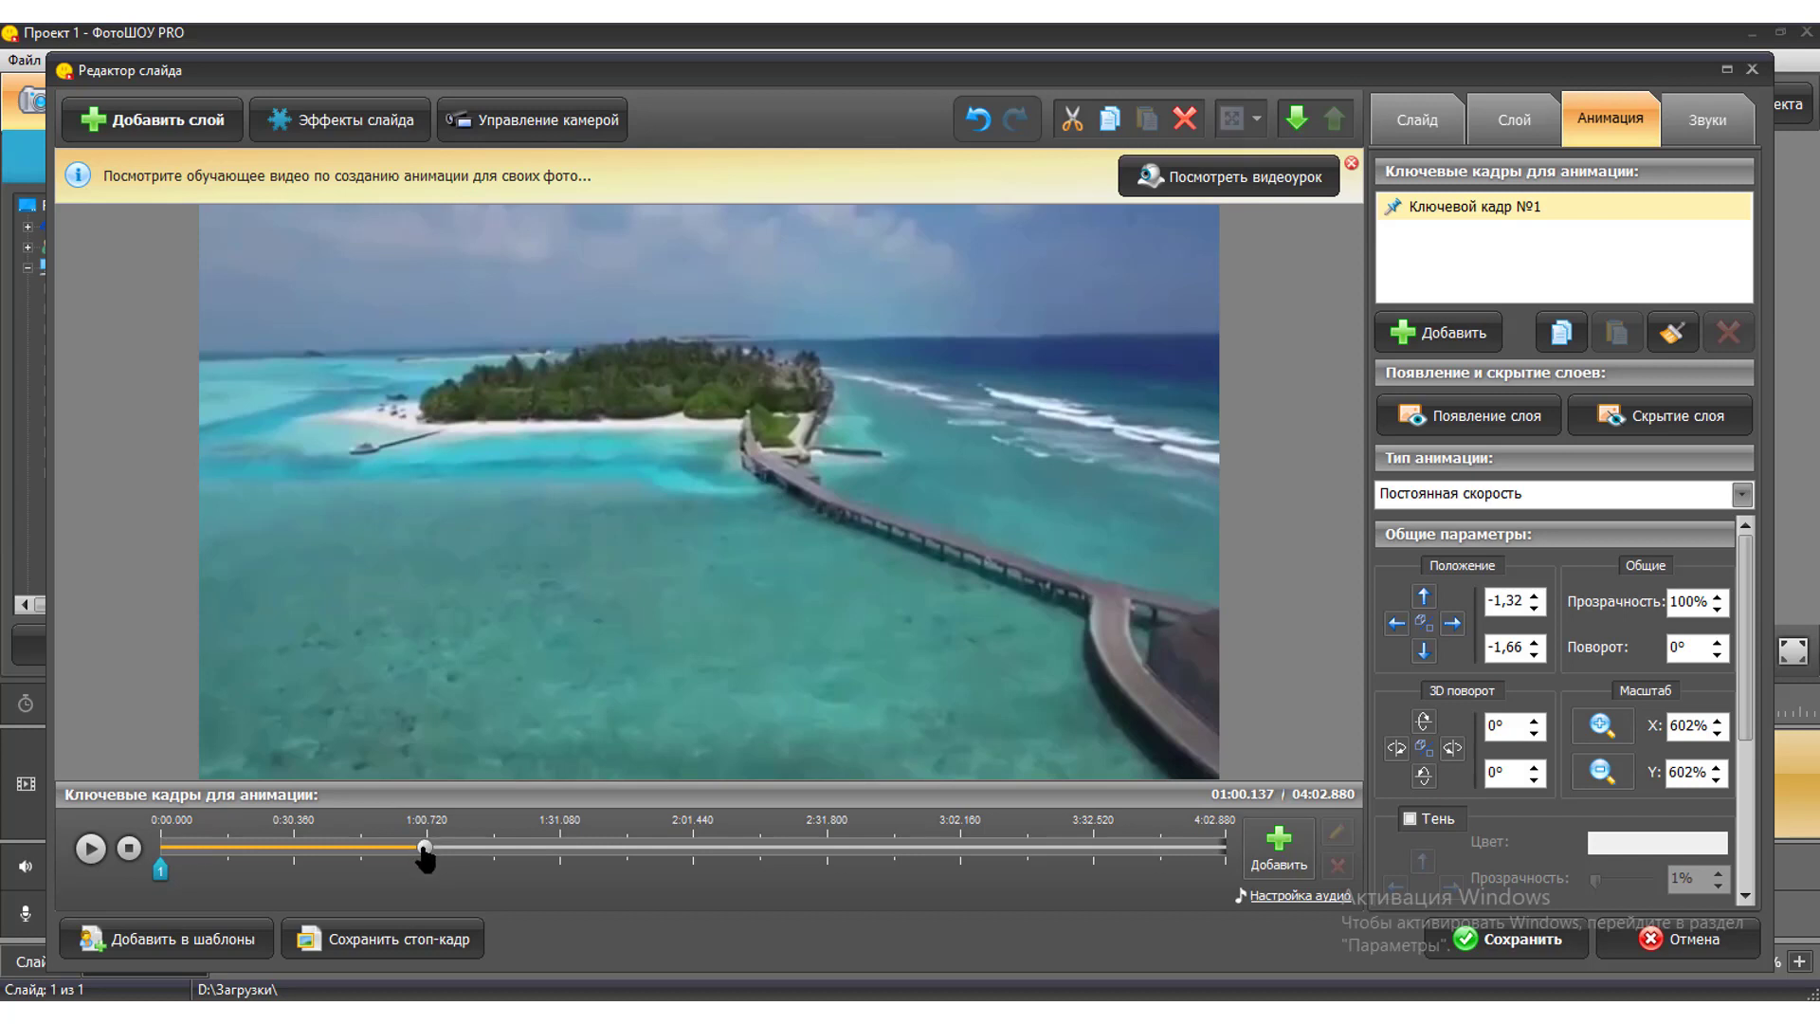
{"action": "left_click", "coordinate": [297, 851]}
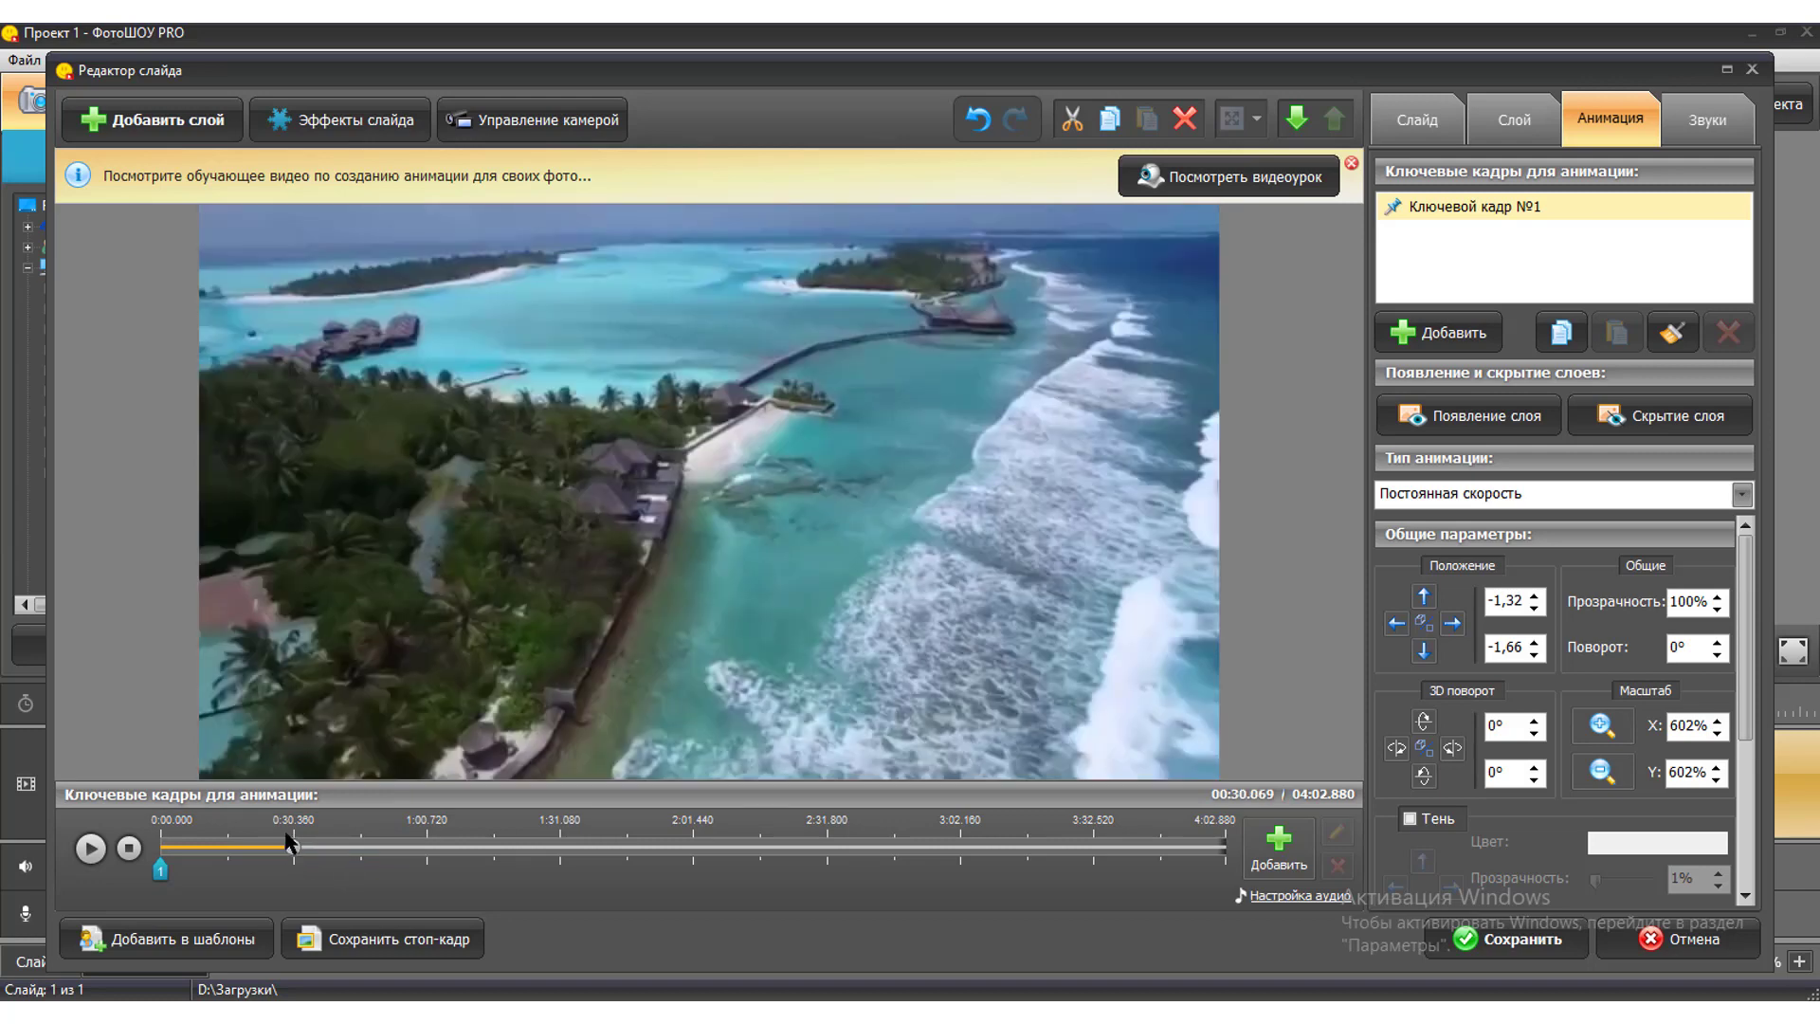
{"action": "left_click", "coordinate": [1280, 856]}
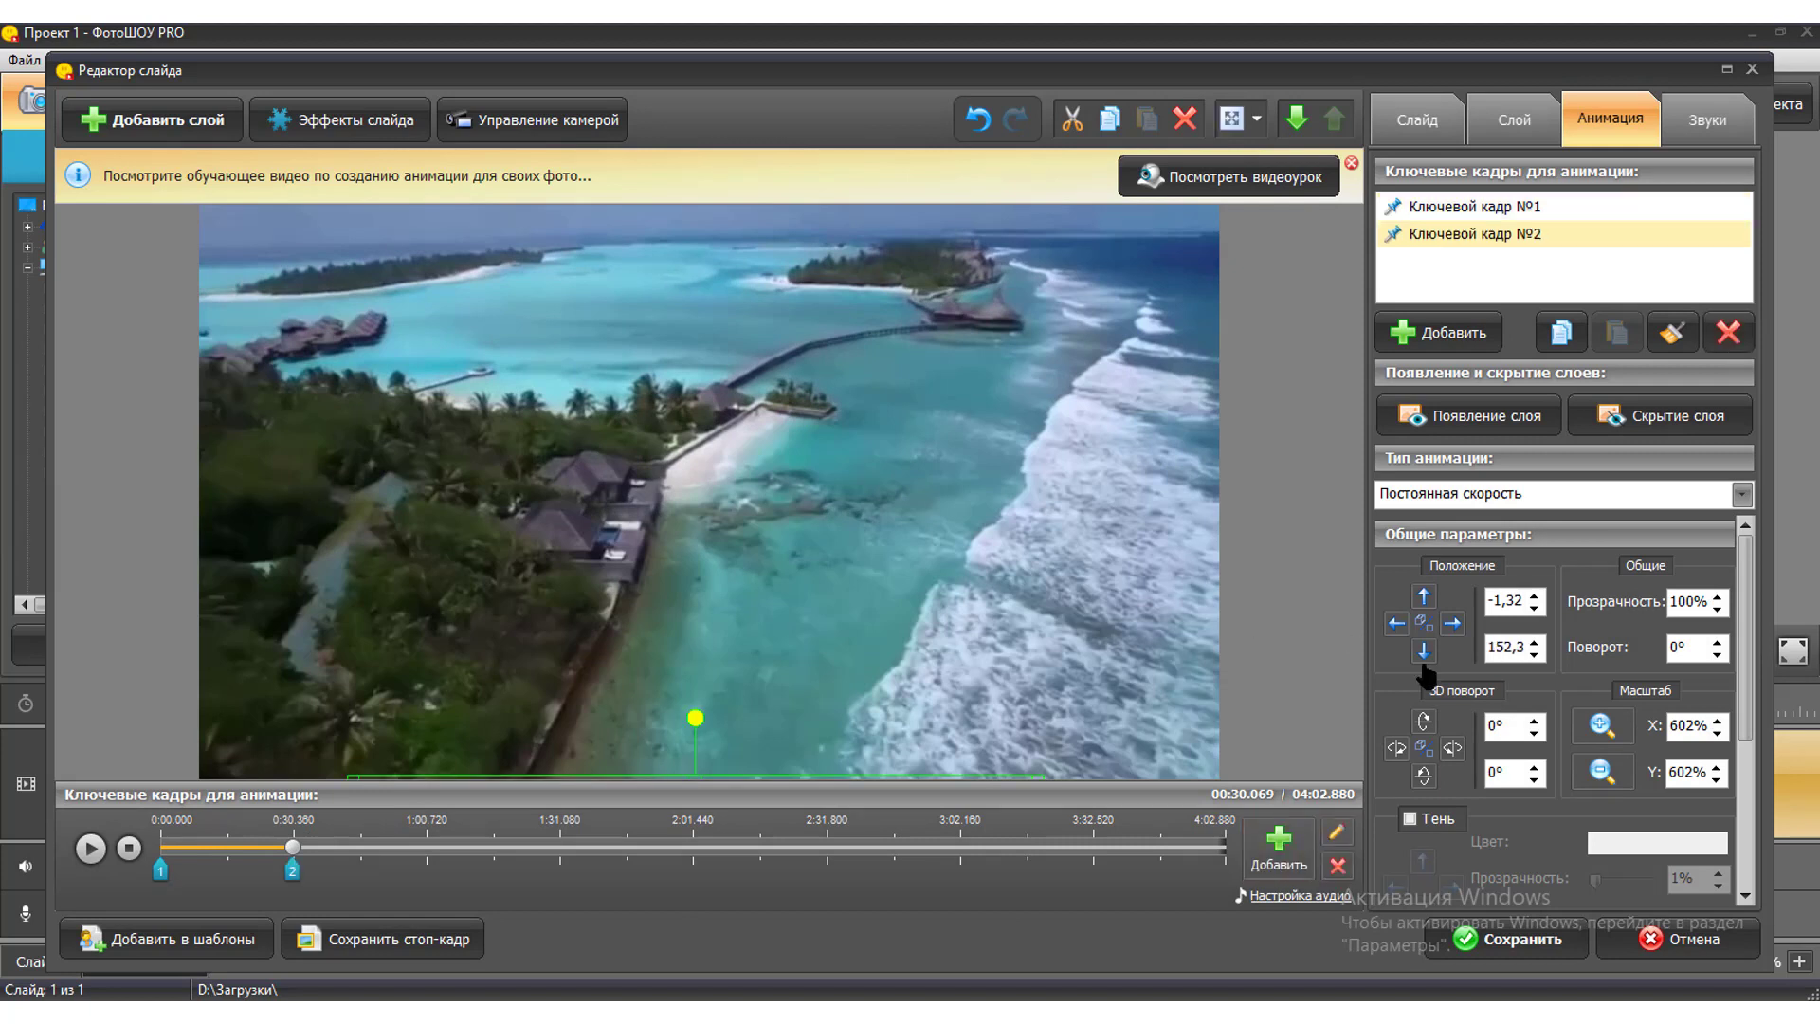
In the second keyframe, move the poem caption up past the frame's upper edge, to a vertical position of about -131.
{"action": "left_click", "coordinate": [1425, 597]}
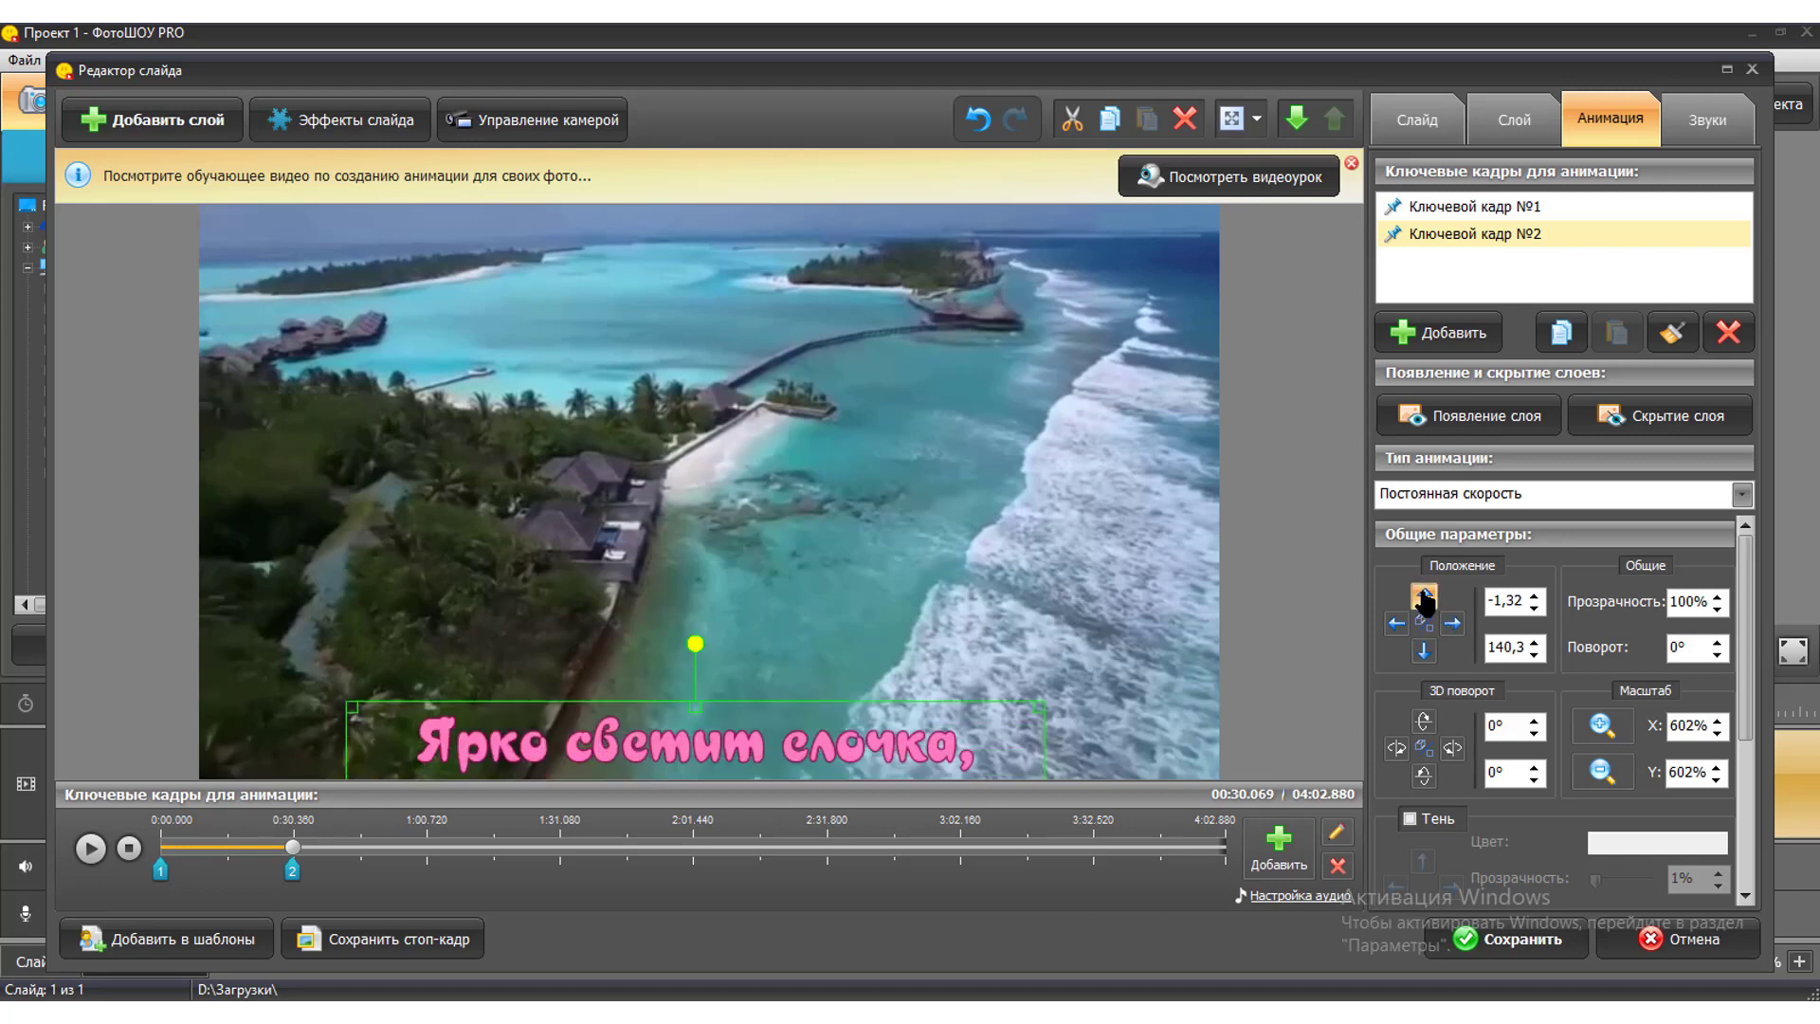
{"action": "left_click", "coordinate": [1424, 597]}
{"action": "left_click", "coordinate": [1424, 597]}
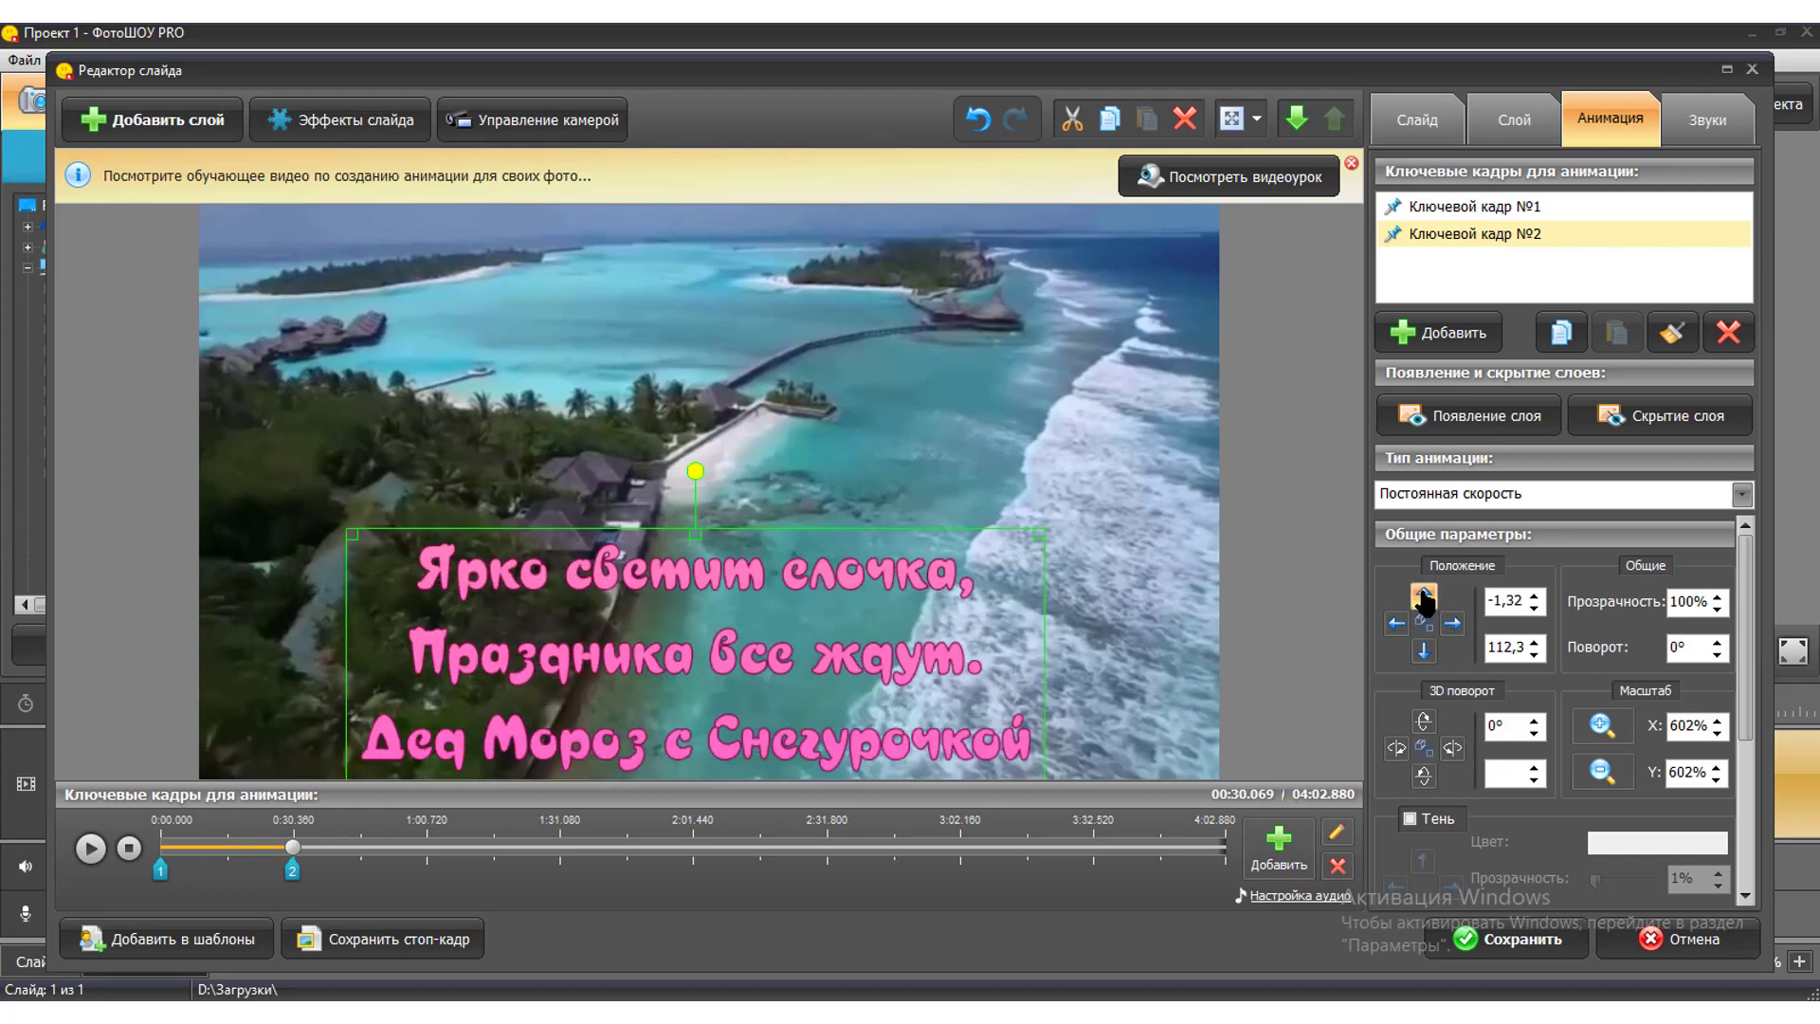
{"action": "left_click", "coordinate": [1425, 597]}
{"action": "left_click", "coordinate": [1425, 597]}
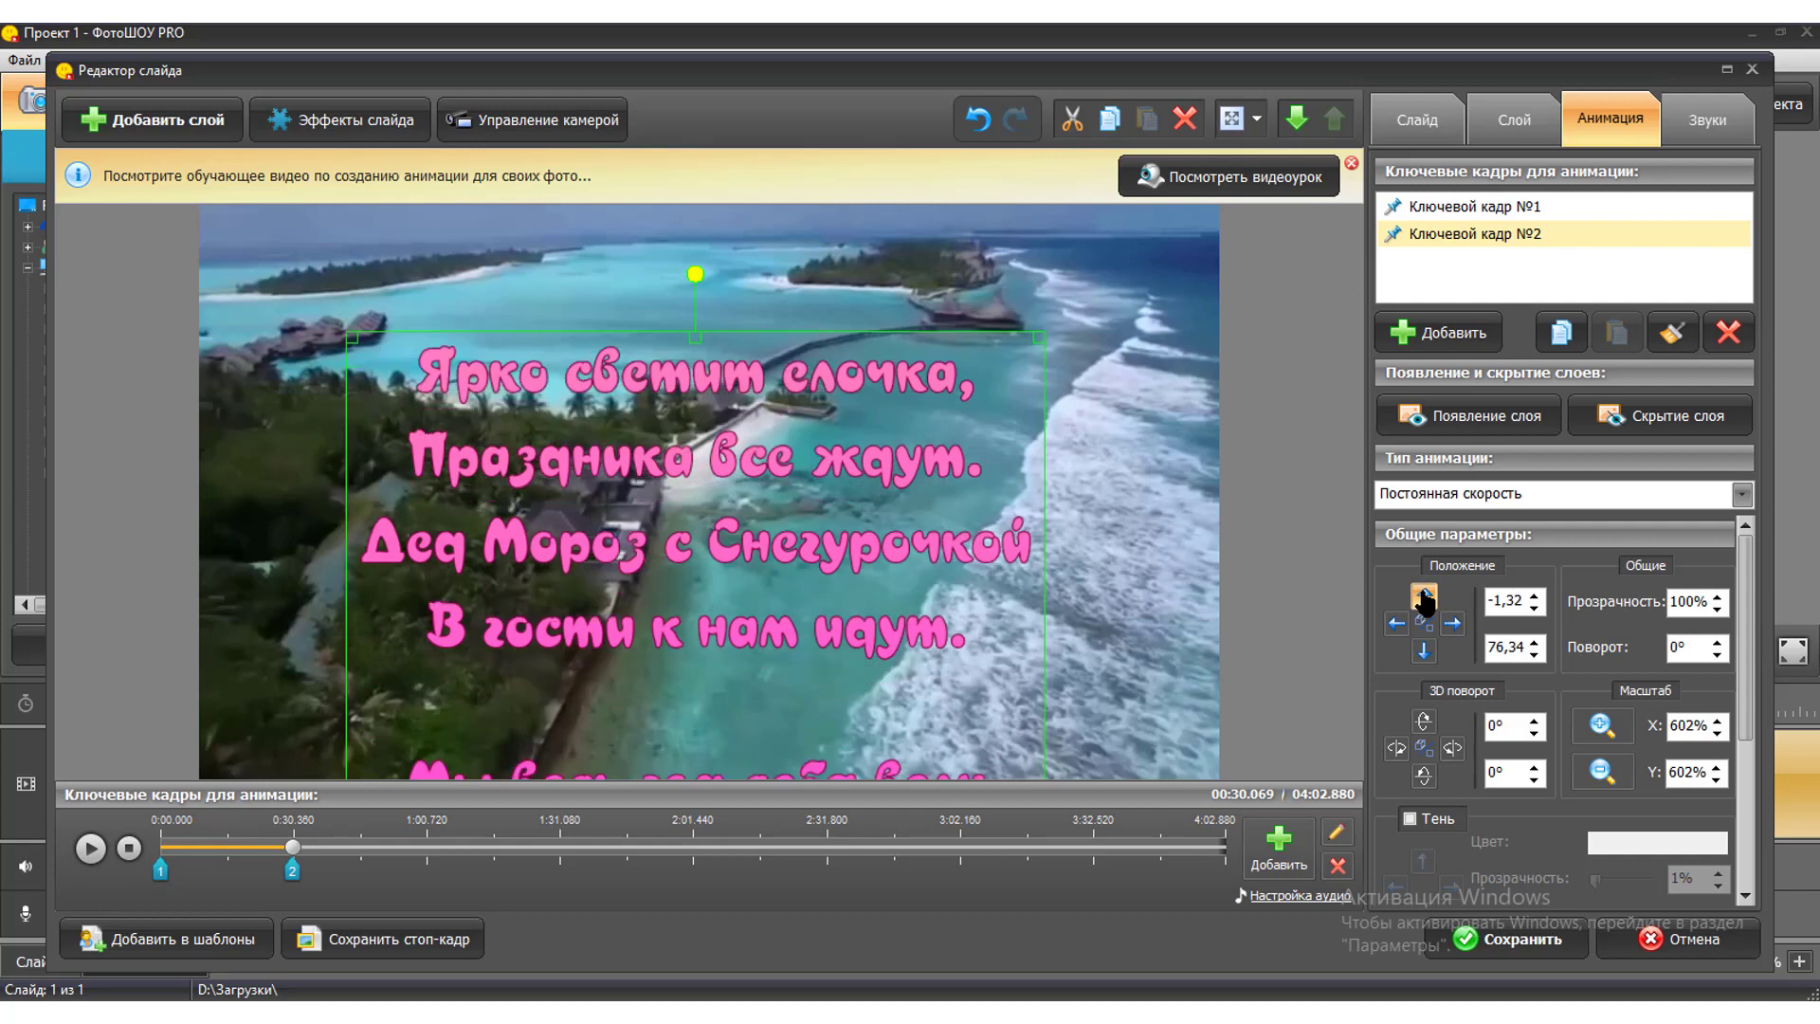
{"action": "left_click", "coordinate": [1424, 597]}
{"action": "left_click", "coordinate": [1424, 597]}
{"action": "left_click", "coordinate": [1424, 597]}
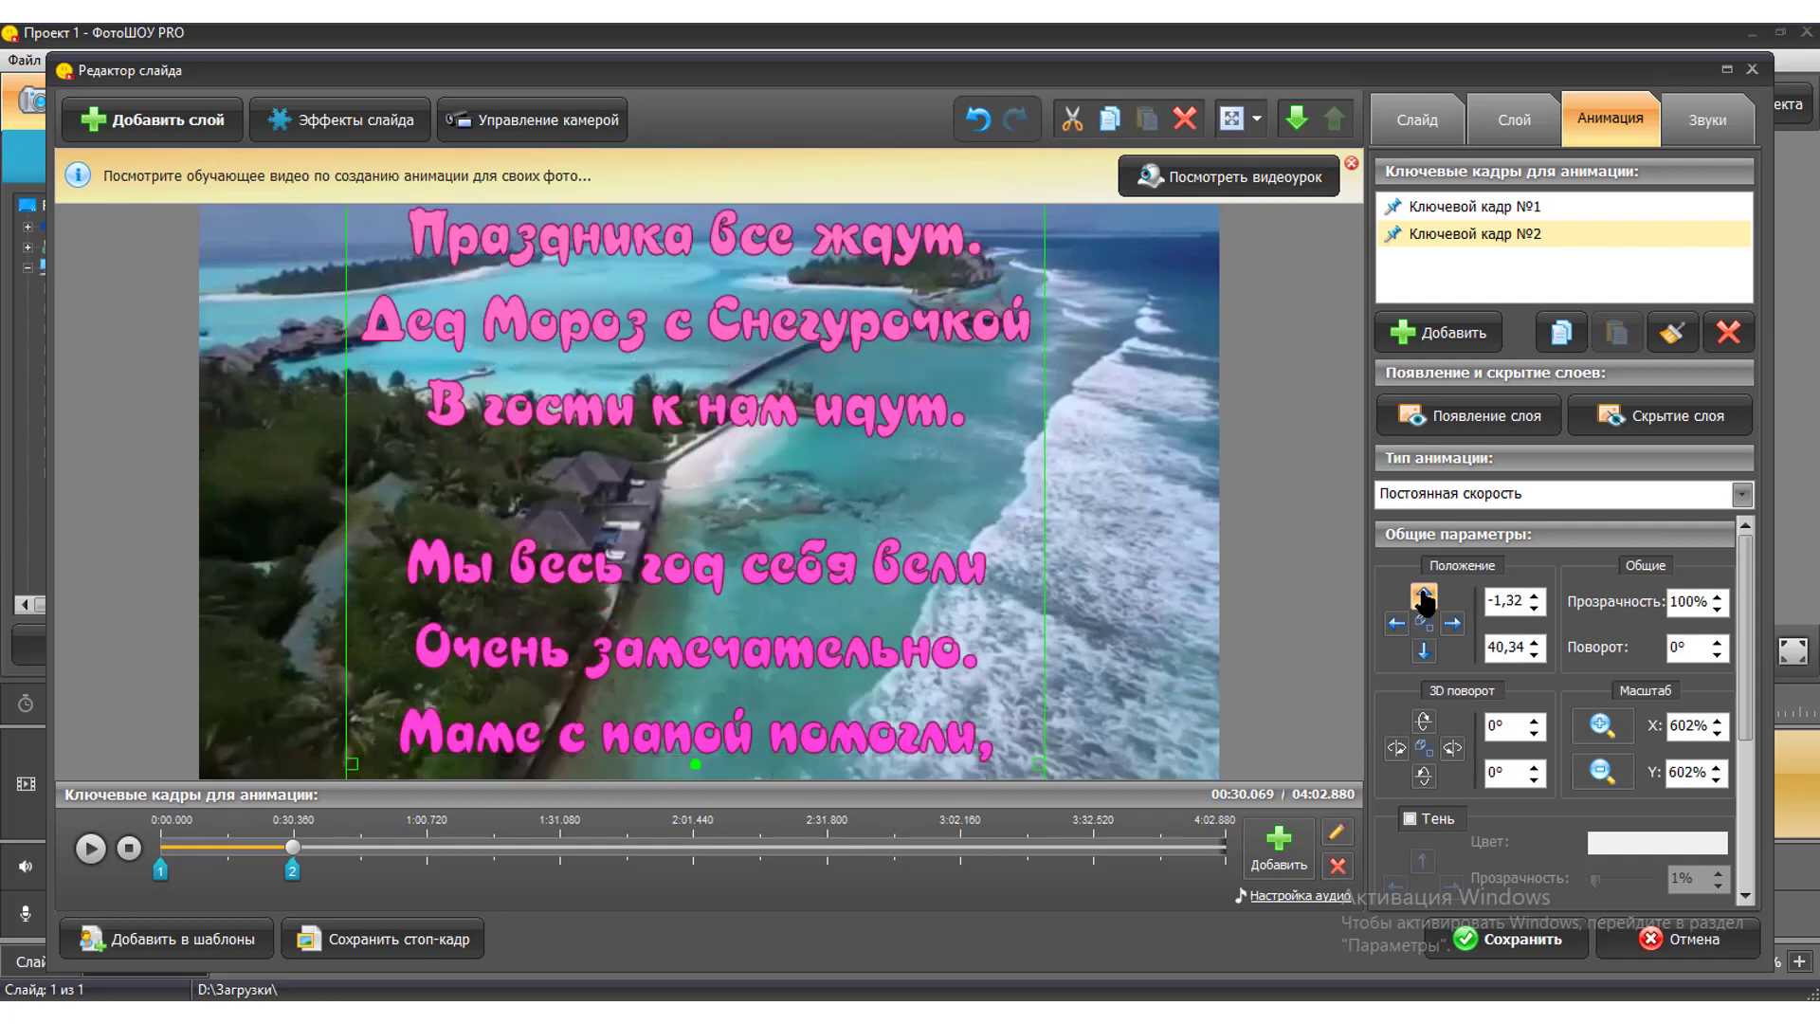
{"action": "left_click", "coordinate": [1424, 597]}
{"action": "left_click", "coordinate": [1424, 597]}
{"action": "left_click", "coordinate": [1424, 597]}
{"action": "left_click", "coordinate": [1425, 597]}
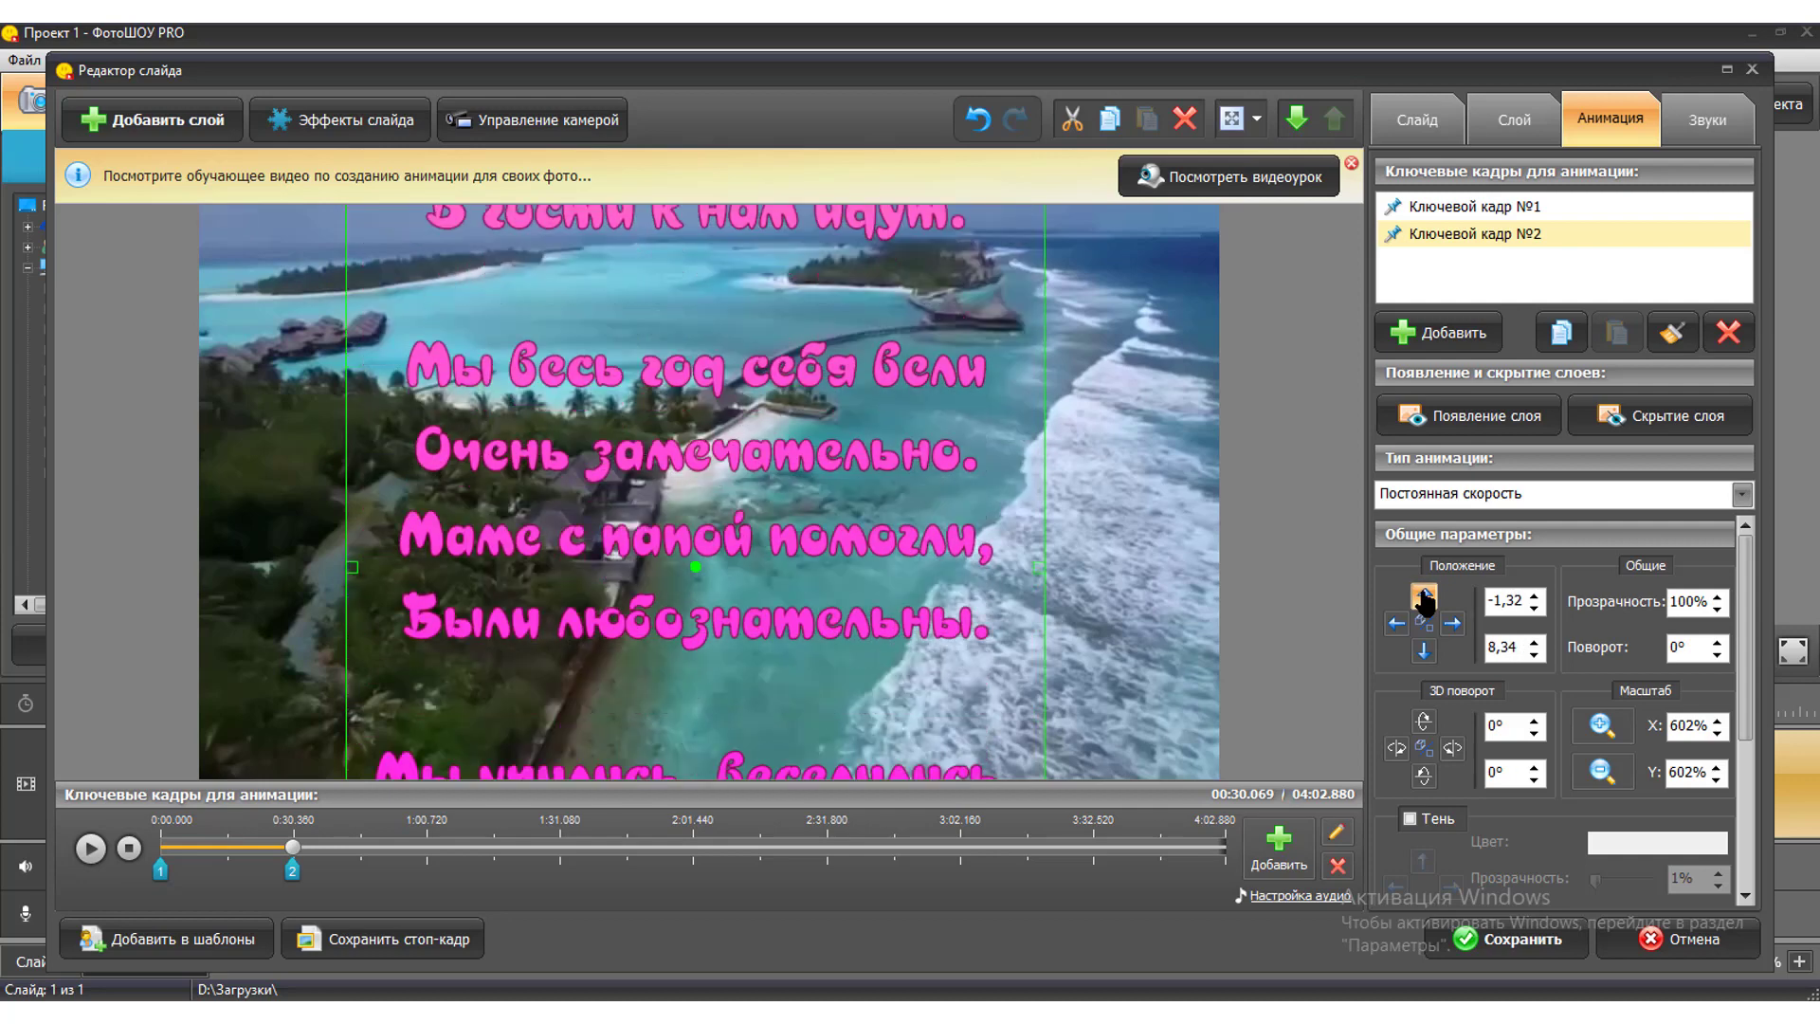
{"action": "left_click", "coordinate": [1425, 597]}
{"action": "left_click", "coordinate": [1425, 597]}
{"action": "left_click", "coordinate": [1425, 597]}
{"action": "left_click", "coordinate": [1425, 597]}
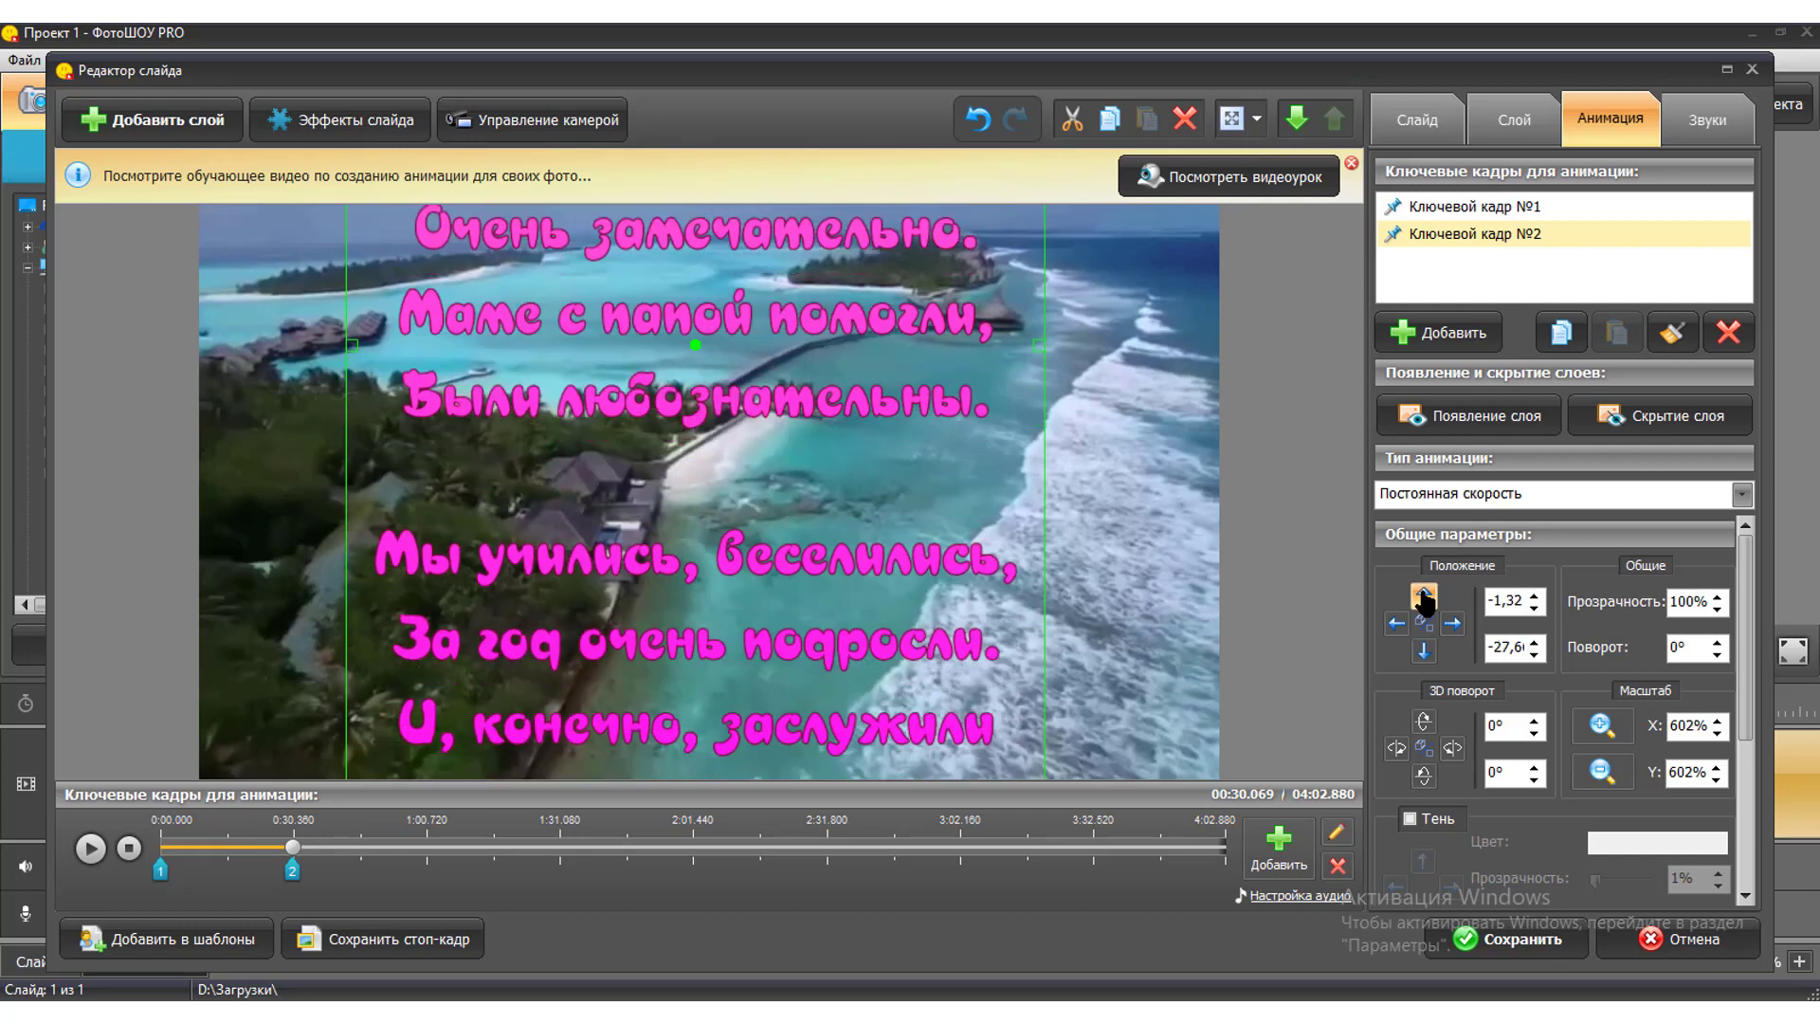
{"action": "left_click", "coordinate": [1424, 597]}
{"action": "left_click", "coordinate": [1425, 597]}
{"action": "left_click", "coordinate": [1424, 597]}
{"action": "left_click", "coordinate": [1424, 597]}
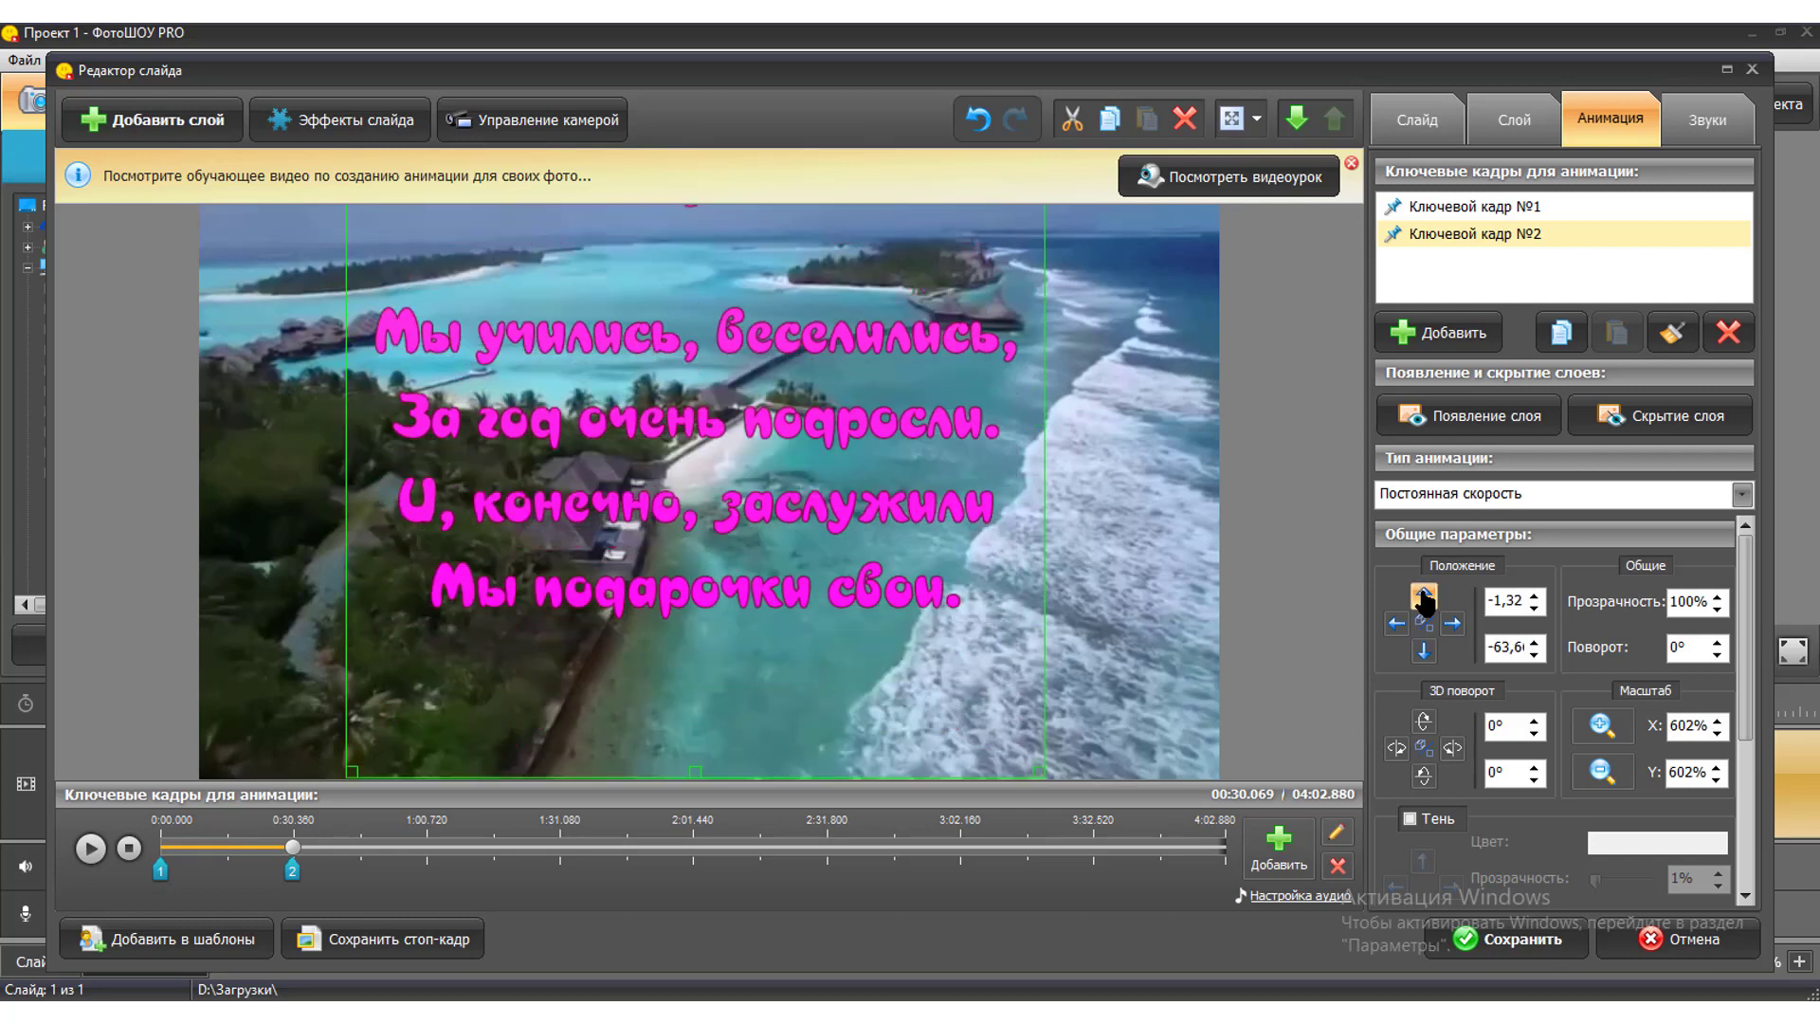
{"action": "left_click", "coordinate": [1425, 597]}
{"action": "left_click", "coordinate": [1424, 597]}
{"action": "left_click", "coordinate": [1425, 597]}
{"action": "left_click", "coordinate": [1424, 597]}
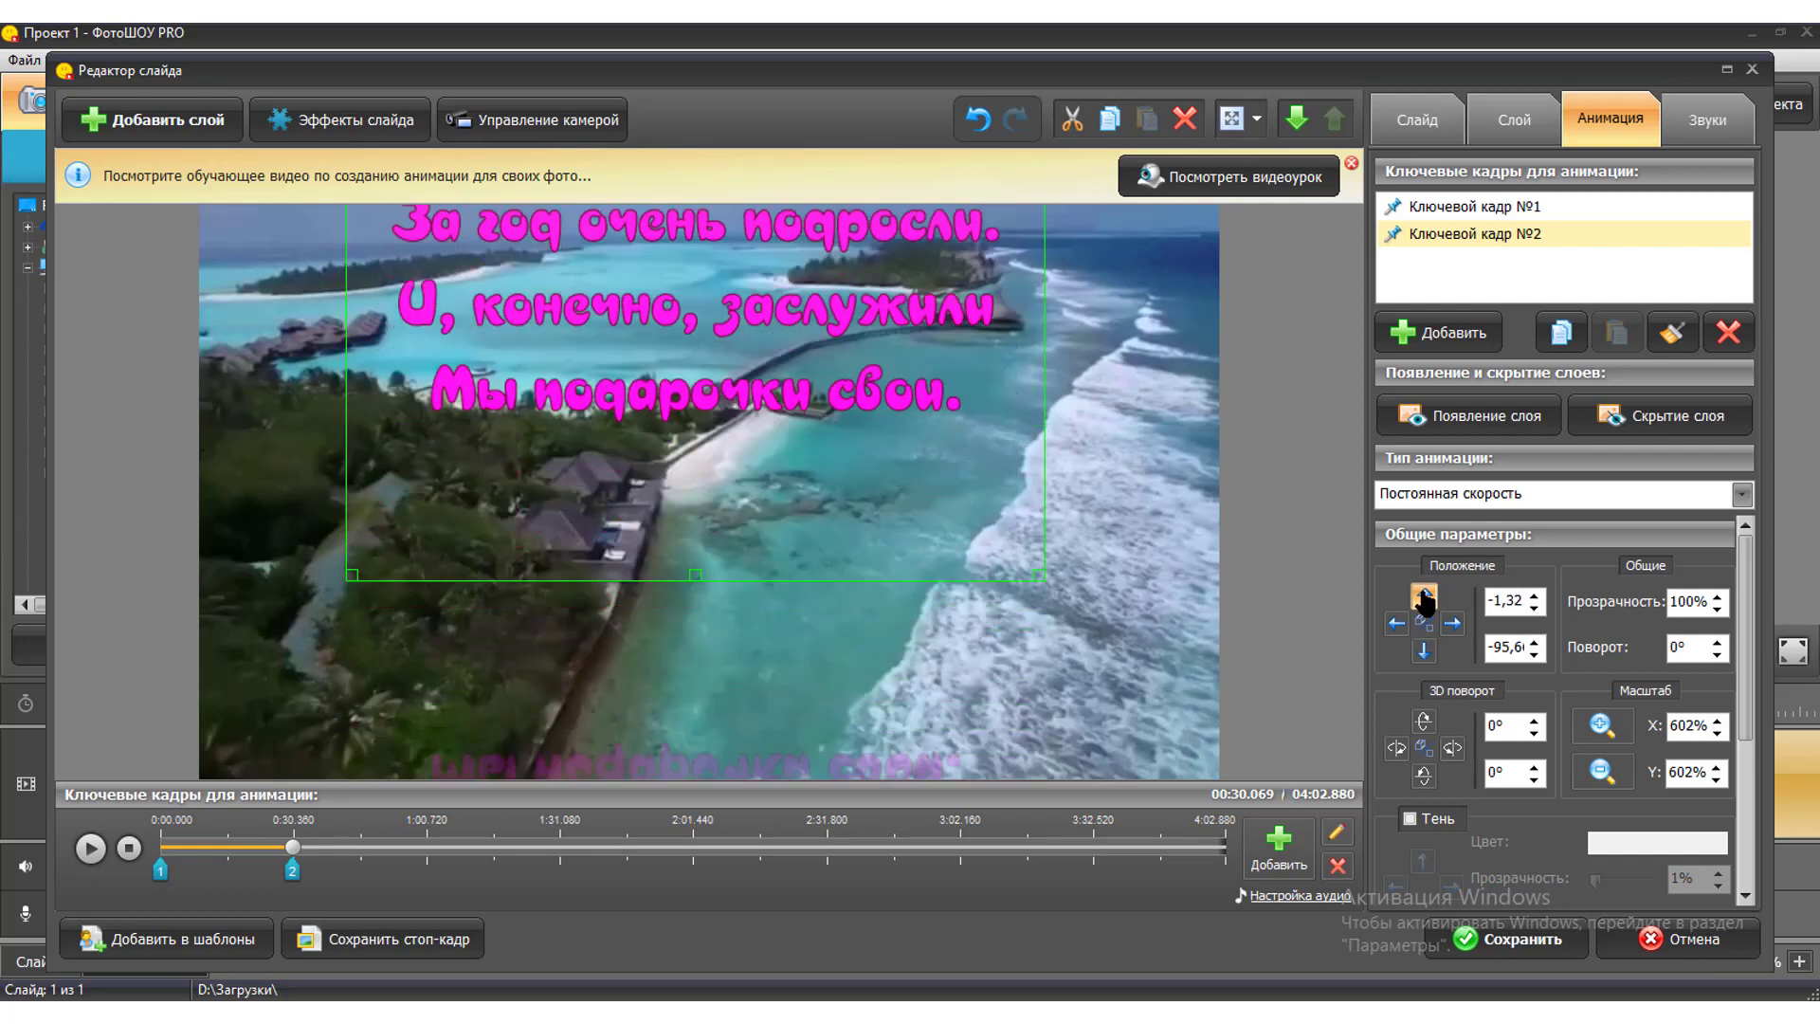
{"action": "left_click", "coordinate": [1424, 597]}
{"action": "left_click", "coordinate": [1424, 597]}
{"action": "left_click", "coordinate": [1424, 597]}
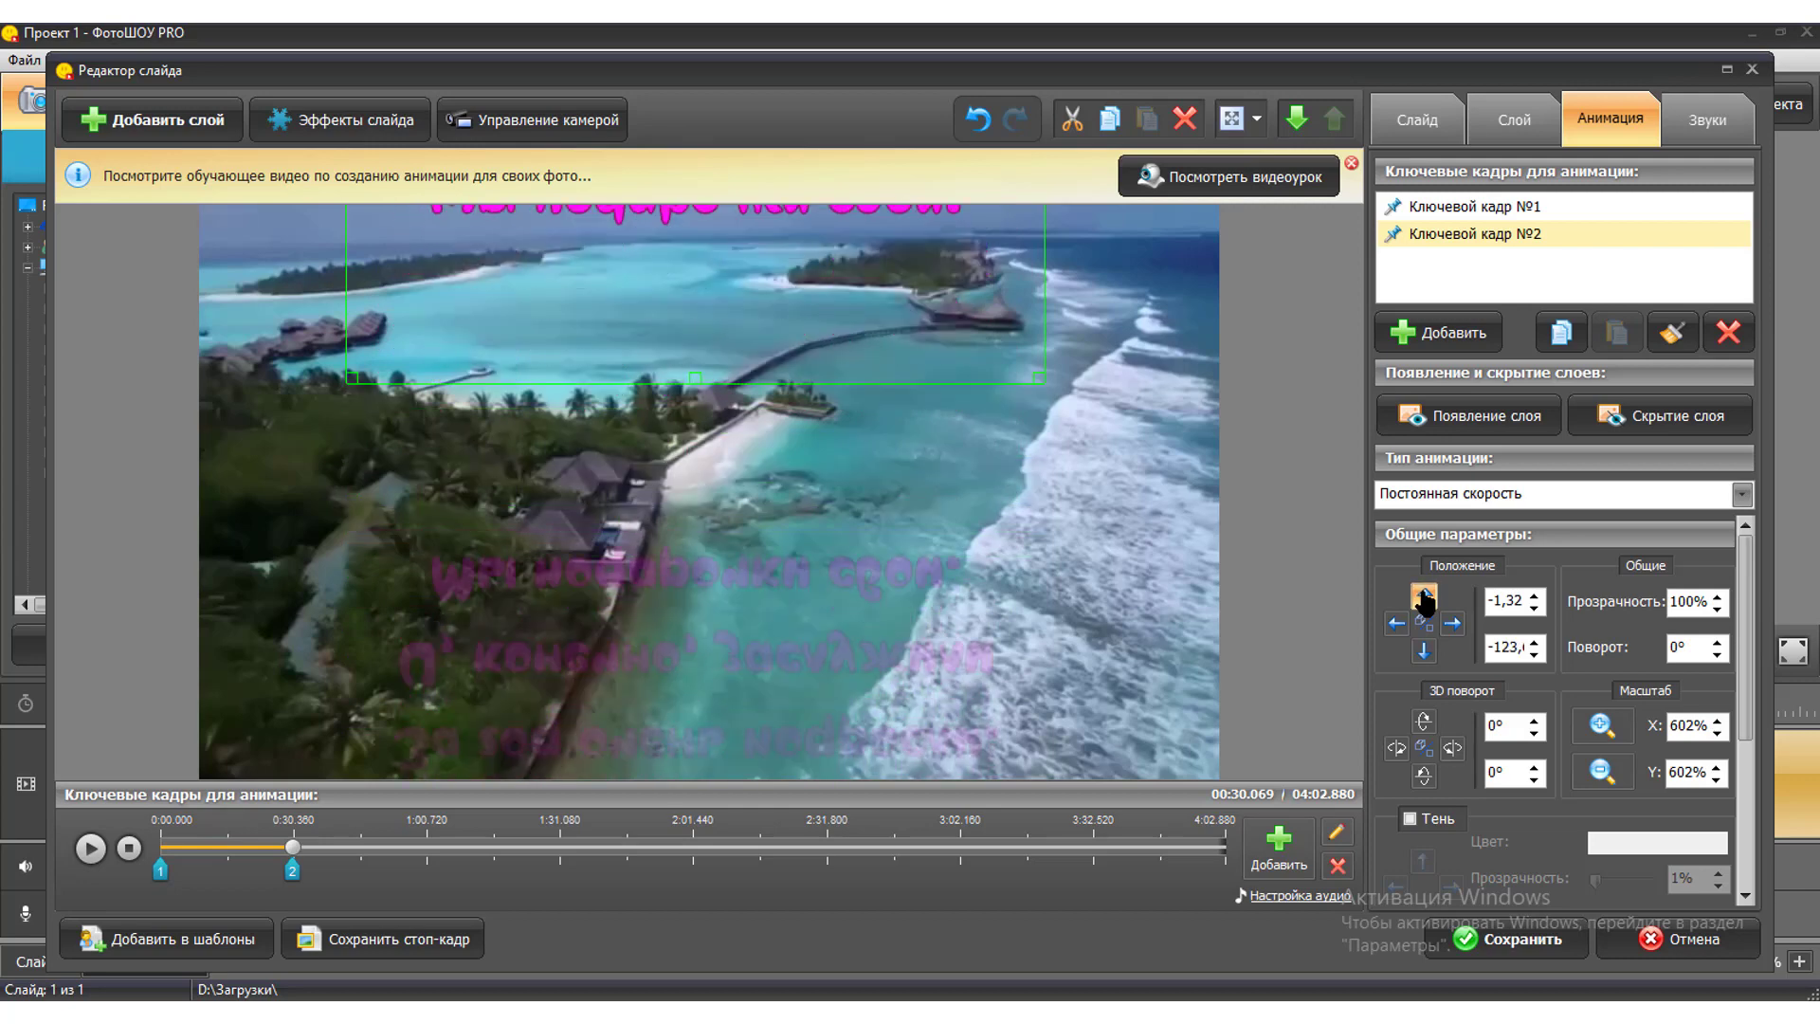
{"action": "left_click", "coordinate": [1424, 597]}
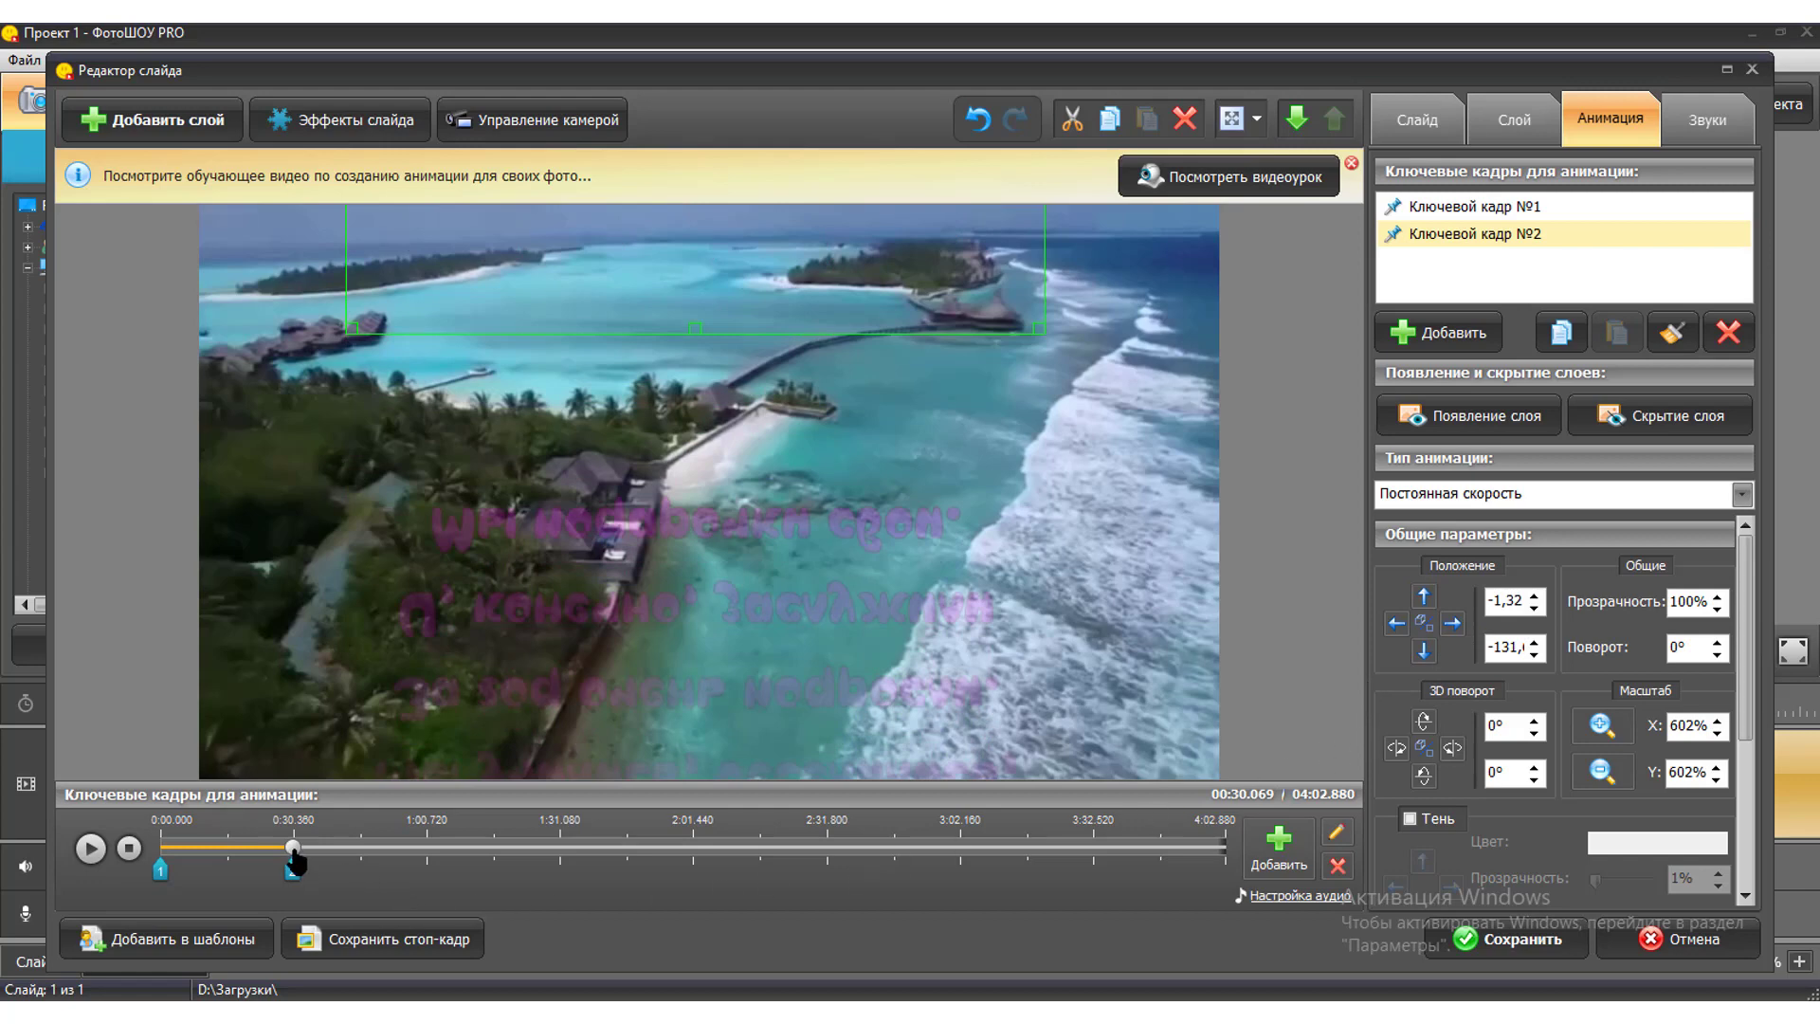
Play the slide from the start to check the caption's scrolling, stopping at about 30 seconds.
{"action": "left_click_drag", "start_coordinate": [293, 849], "coordinate": [159, 849]}
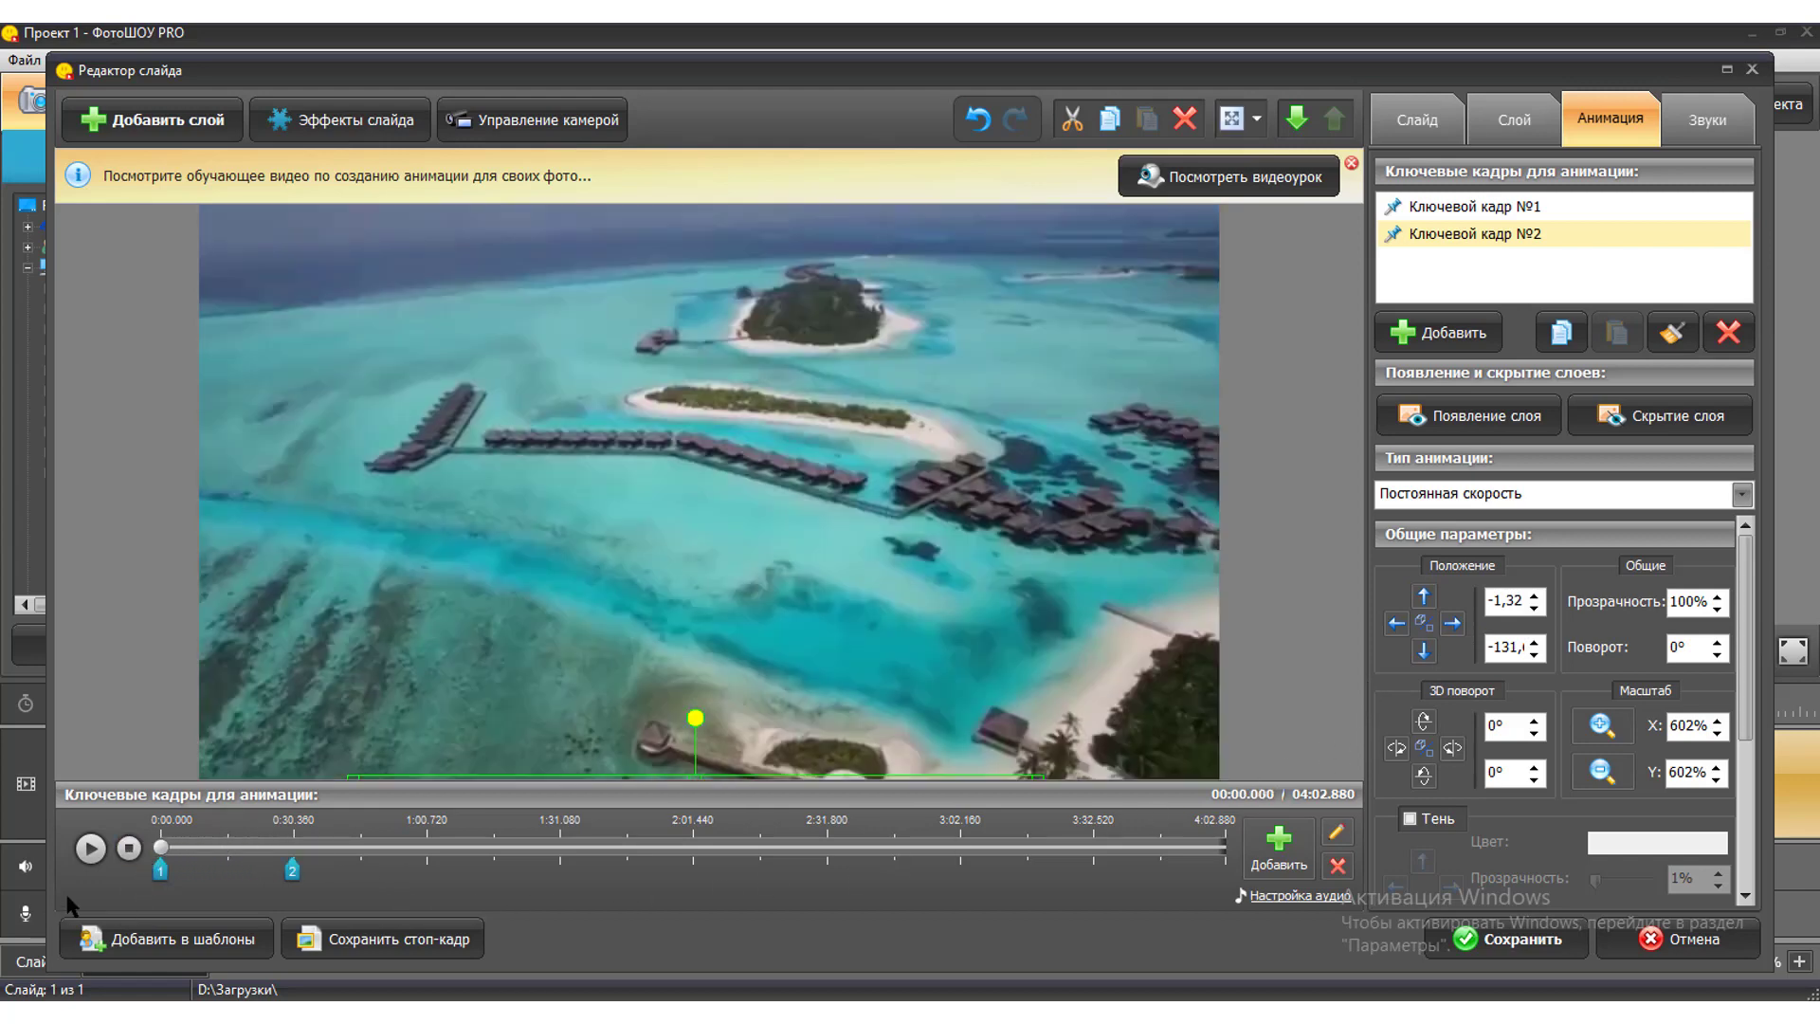
{"action": "key", "text": "Delete"}
{"action": "left_click", "coordinate": [89, 848]}
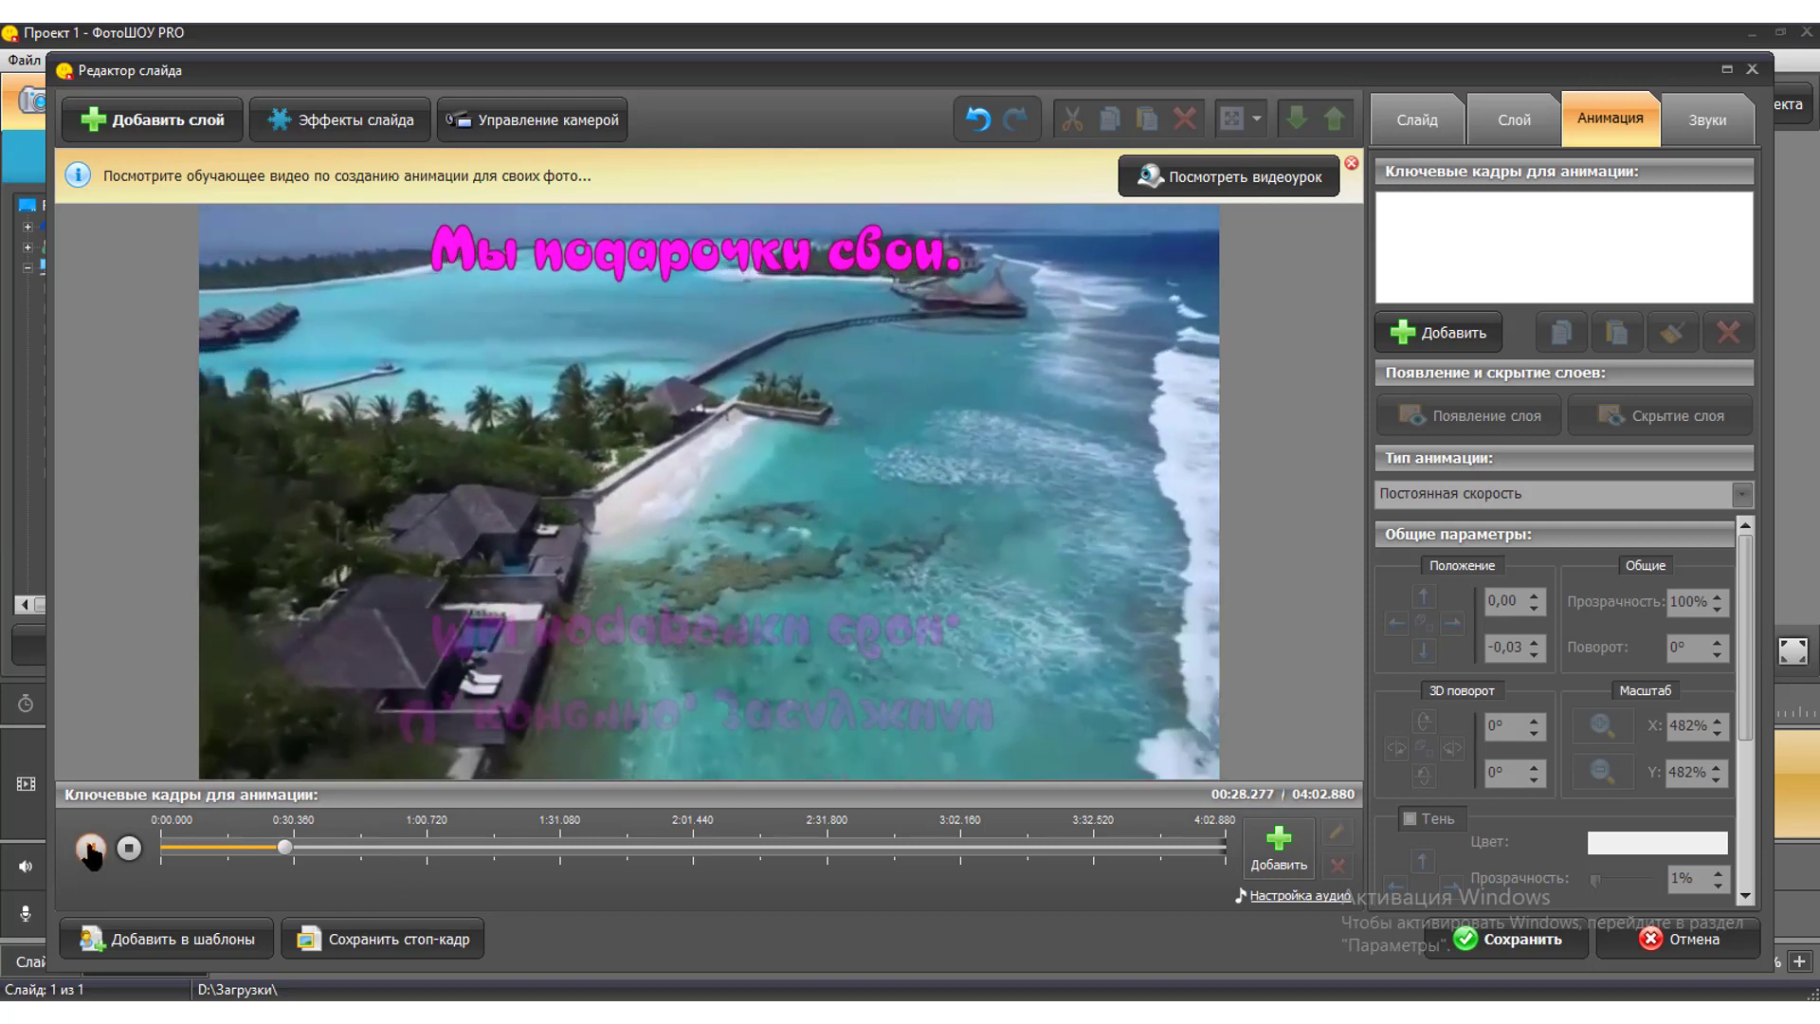
{"action": "left_click", "coordinate": [91, 848]}
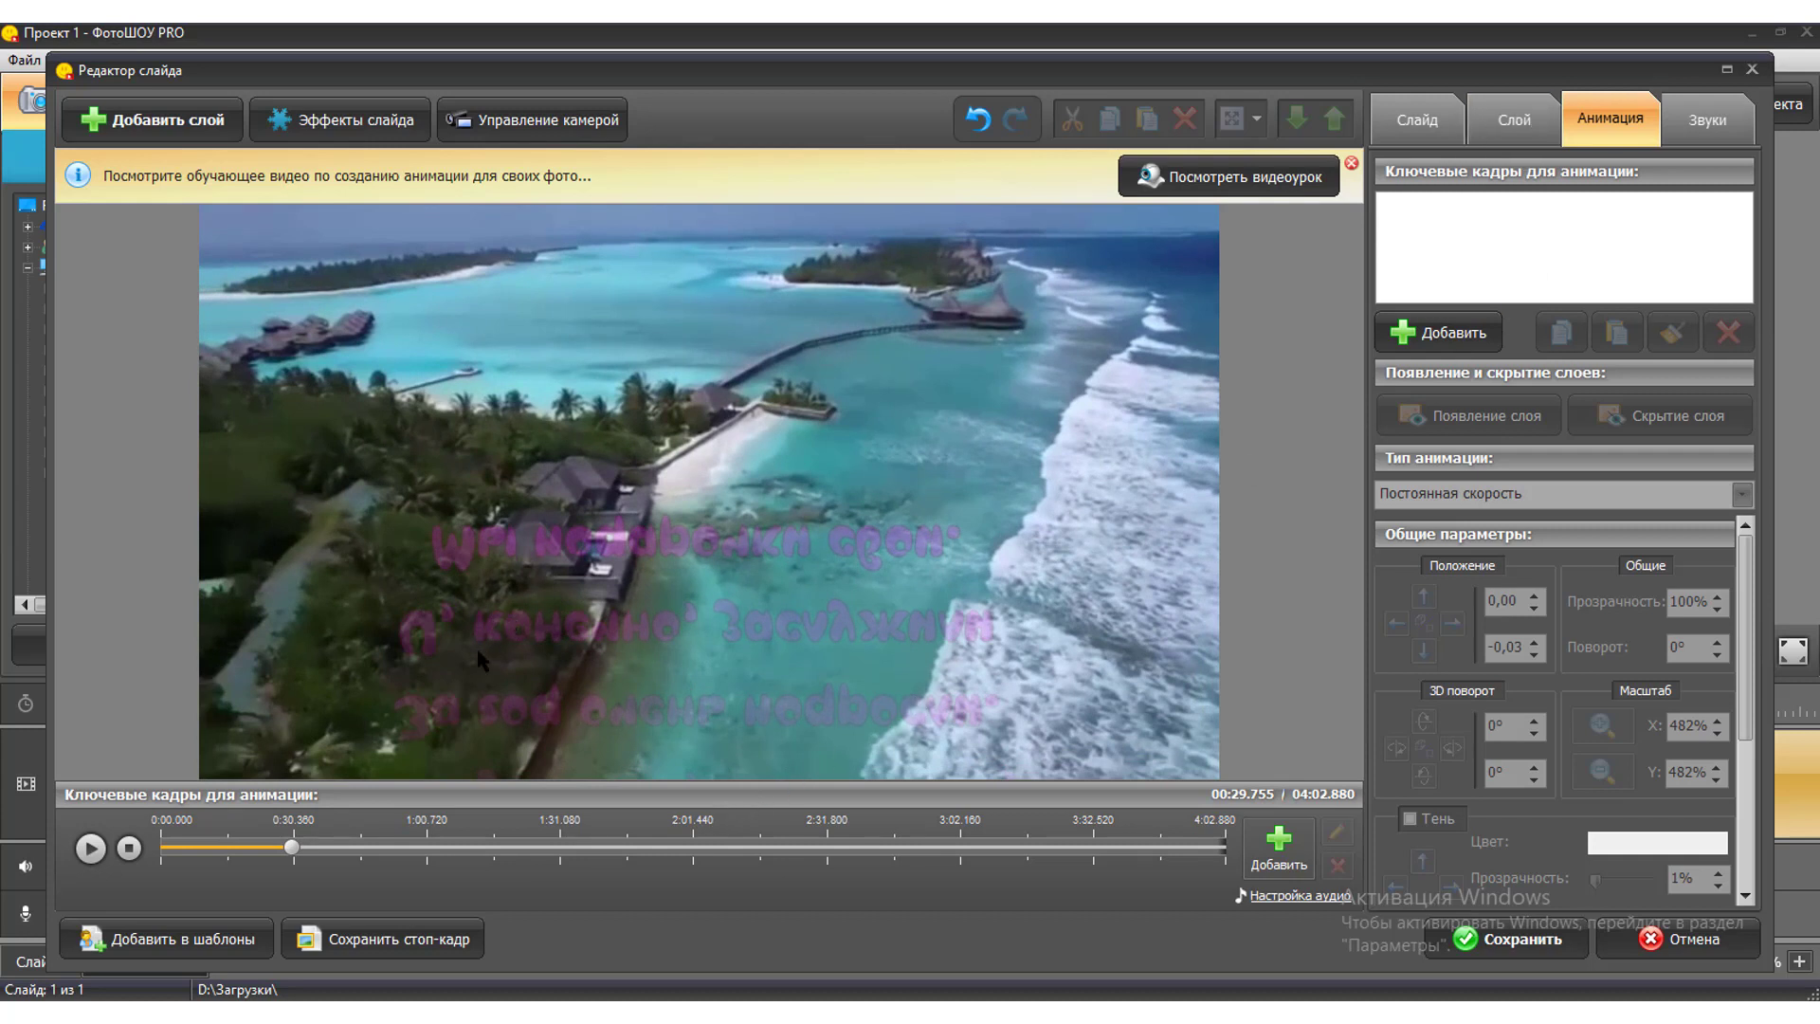
Add a keyframe to the background video layer at 00:29.729 and shift it to 00:45.621.
{"action": "left_click", "coordinate": [537, 633]}
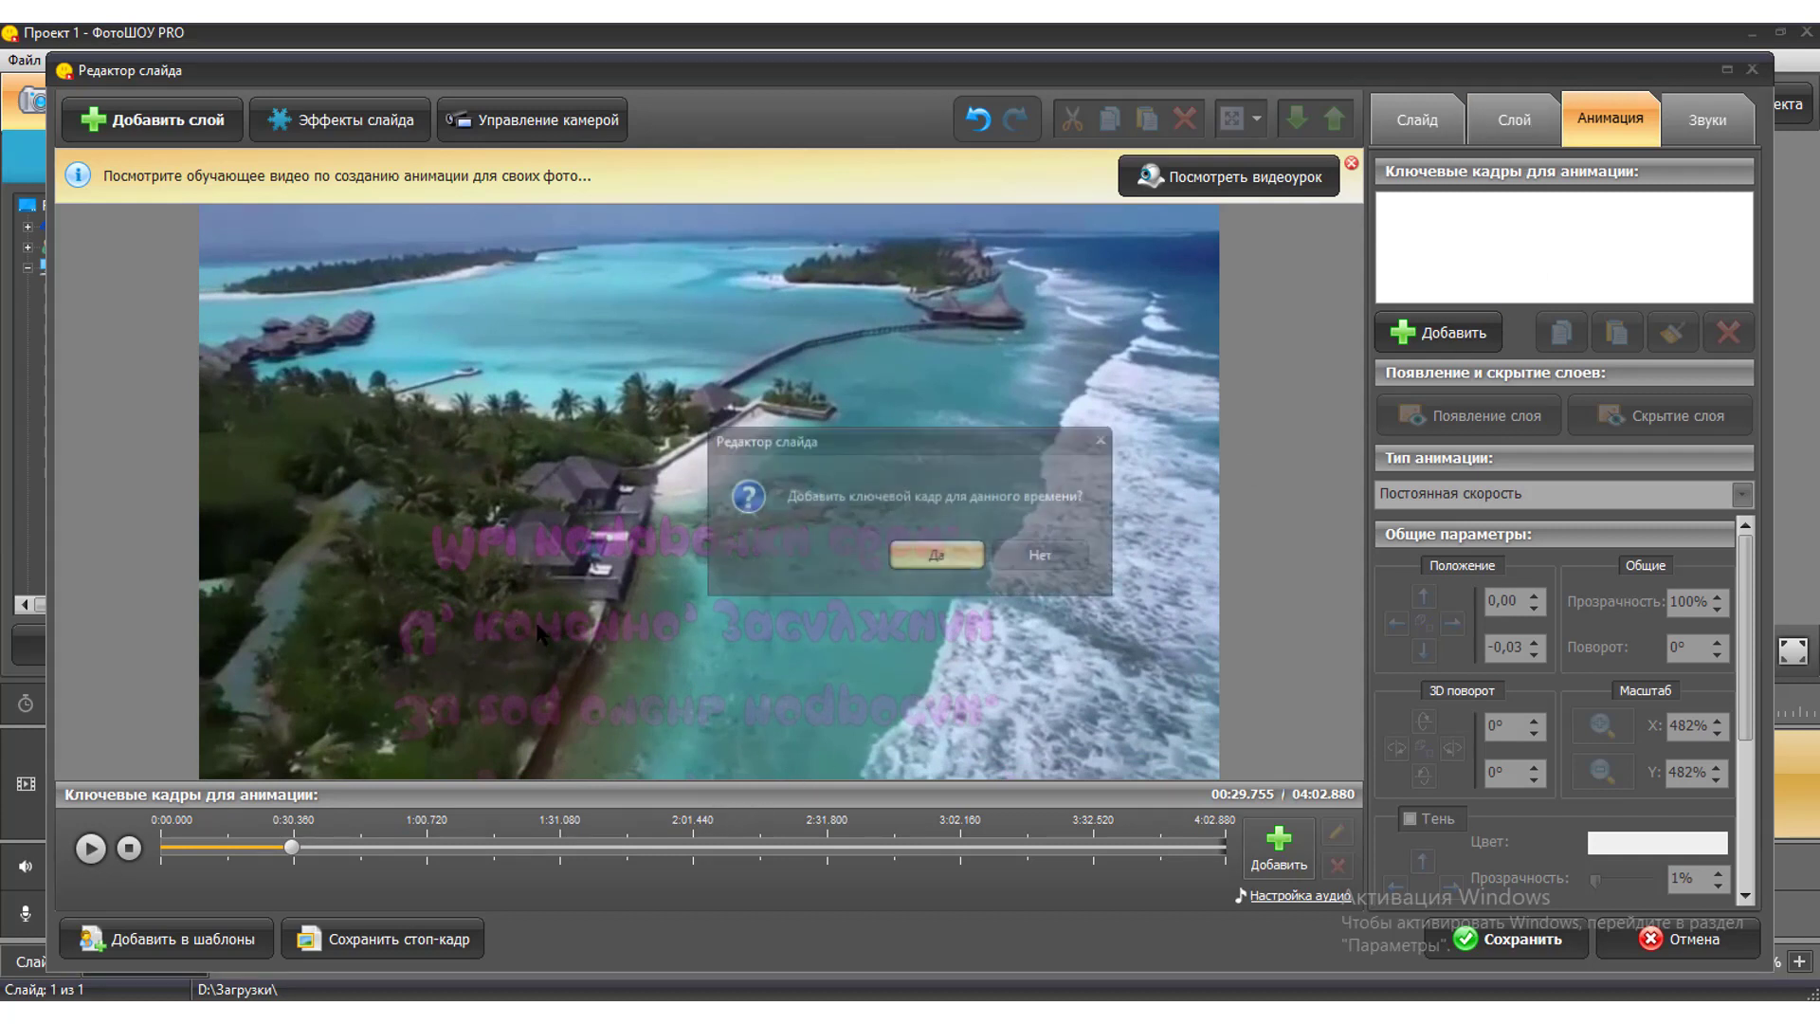
{"action": "left_click", "coordinate": [924, 556]}
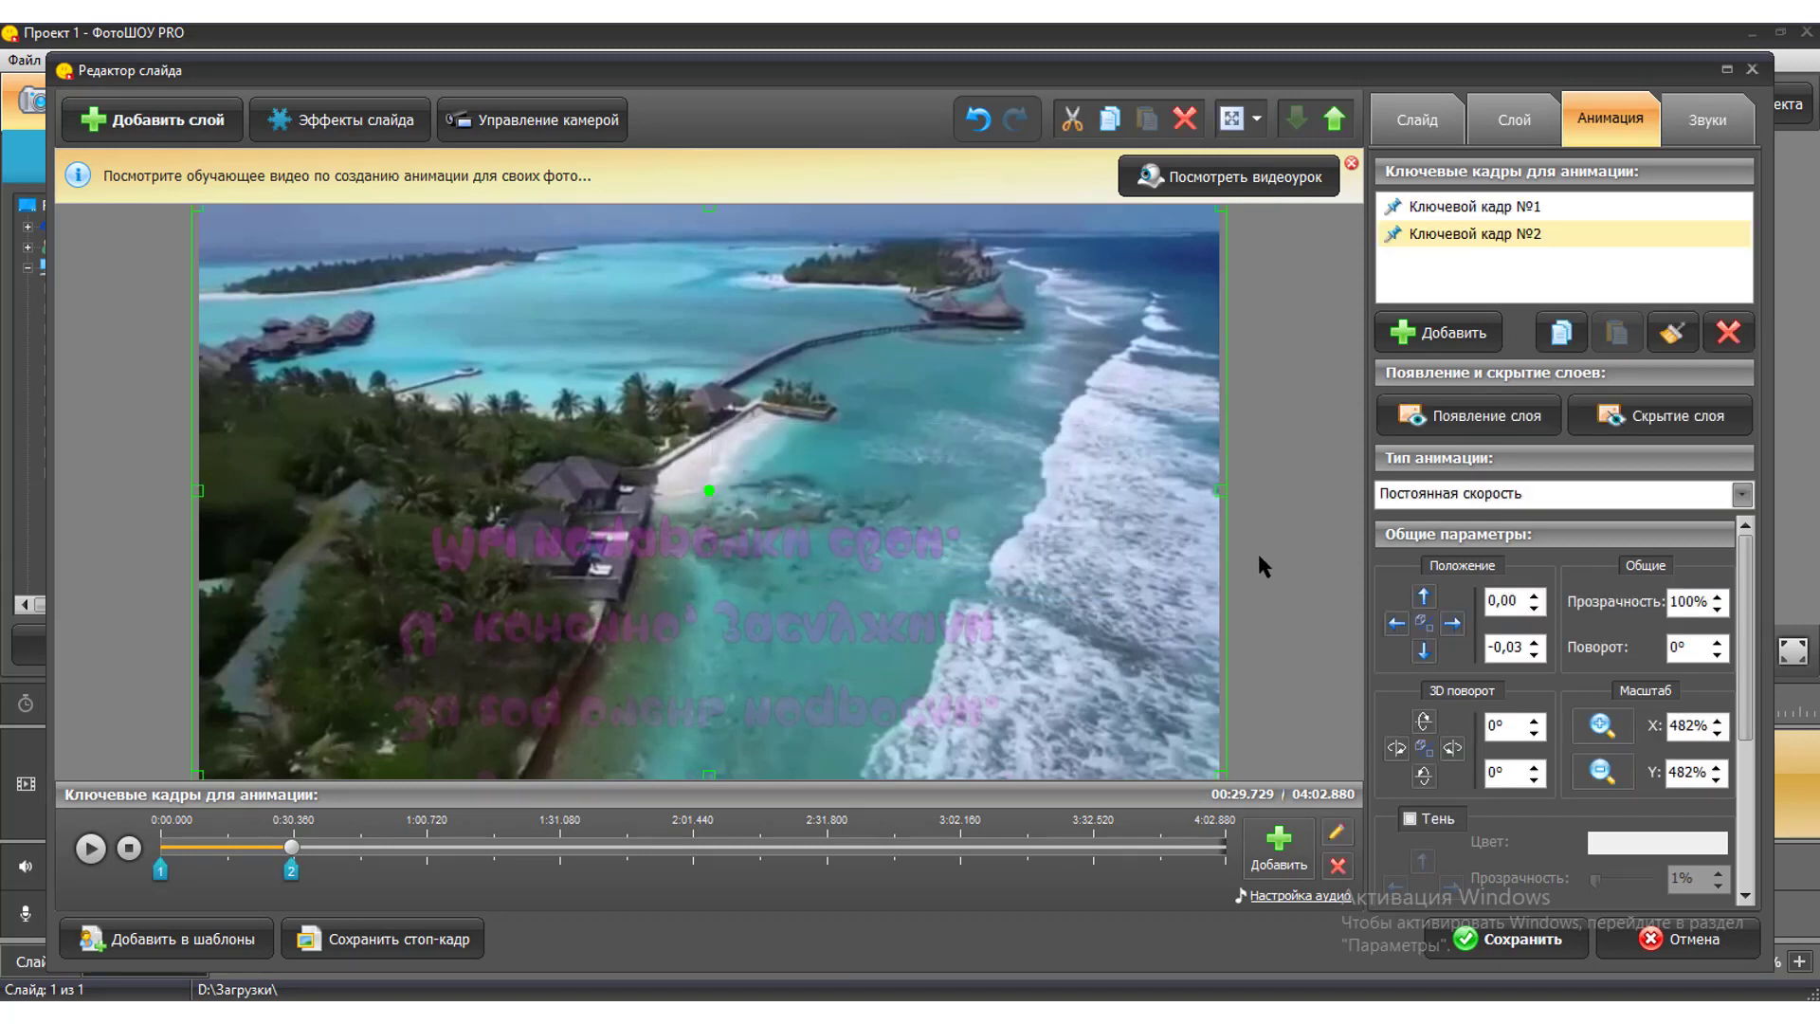
{"action": "left_click", "coordinate": [1452, 206]}
{"action": "left_click", "coordinate": [1447, 237]}
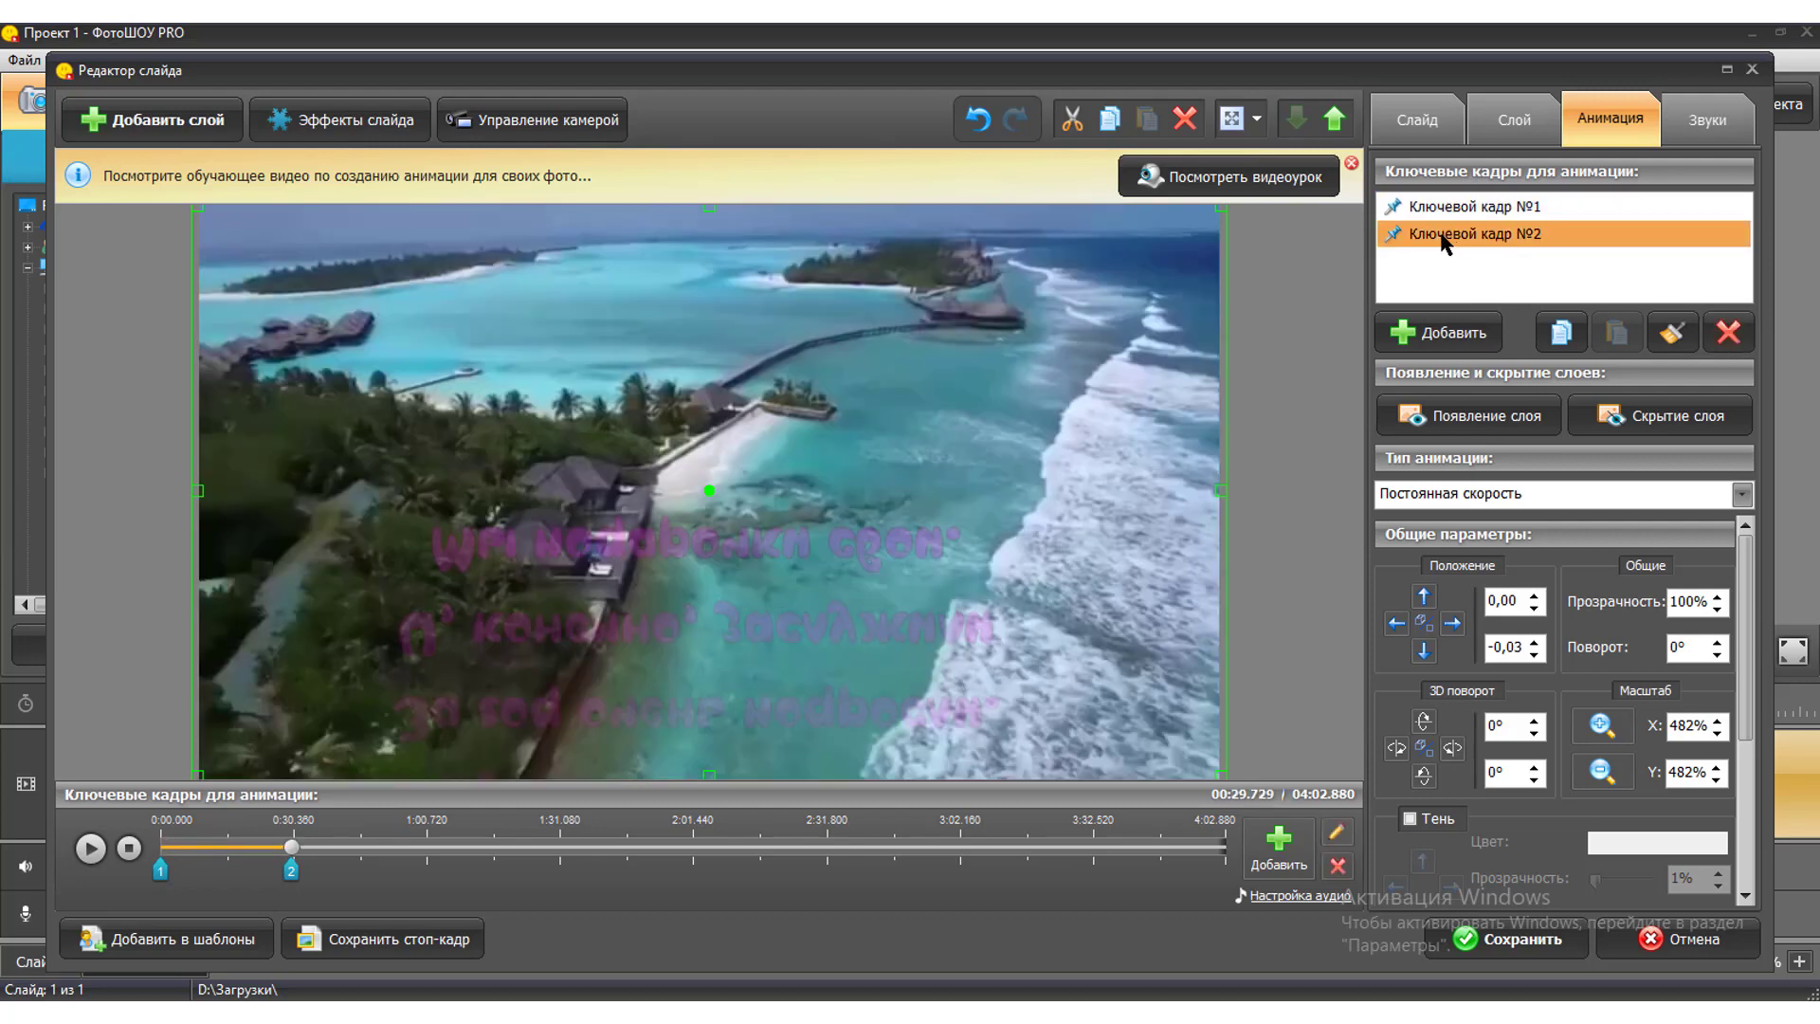
{"action": "left_click_drag", "start_coordinate": [284, 846], "coordinate": [165, 874]}
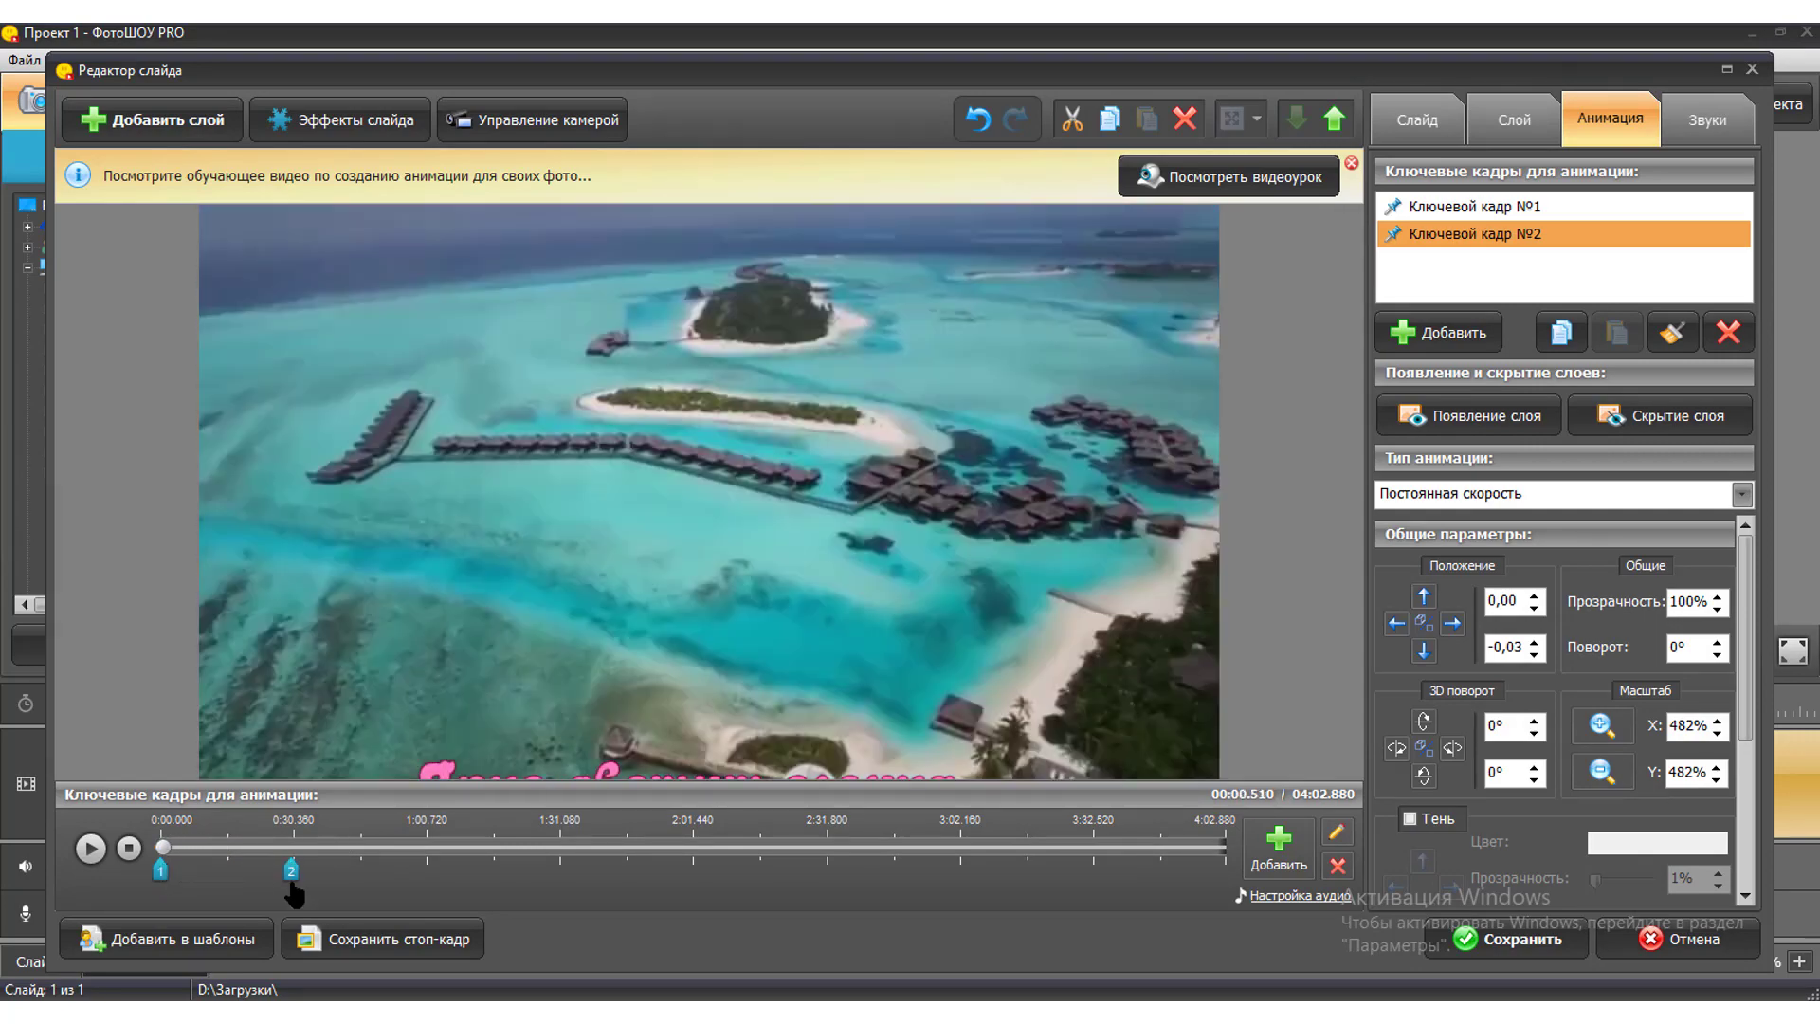
{"action": "left_click_drag", "start_coordinate": [291, 869], "coordinate": [360, 870]}
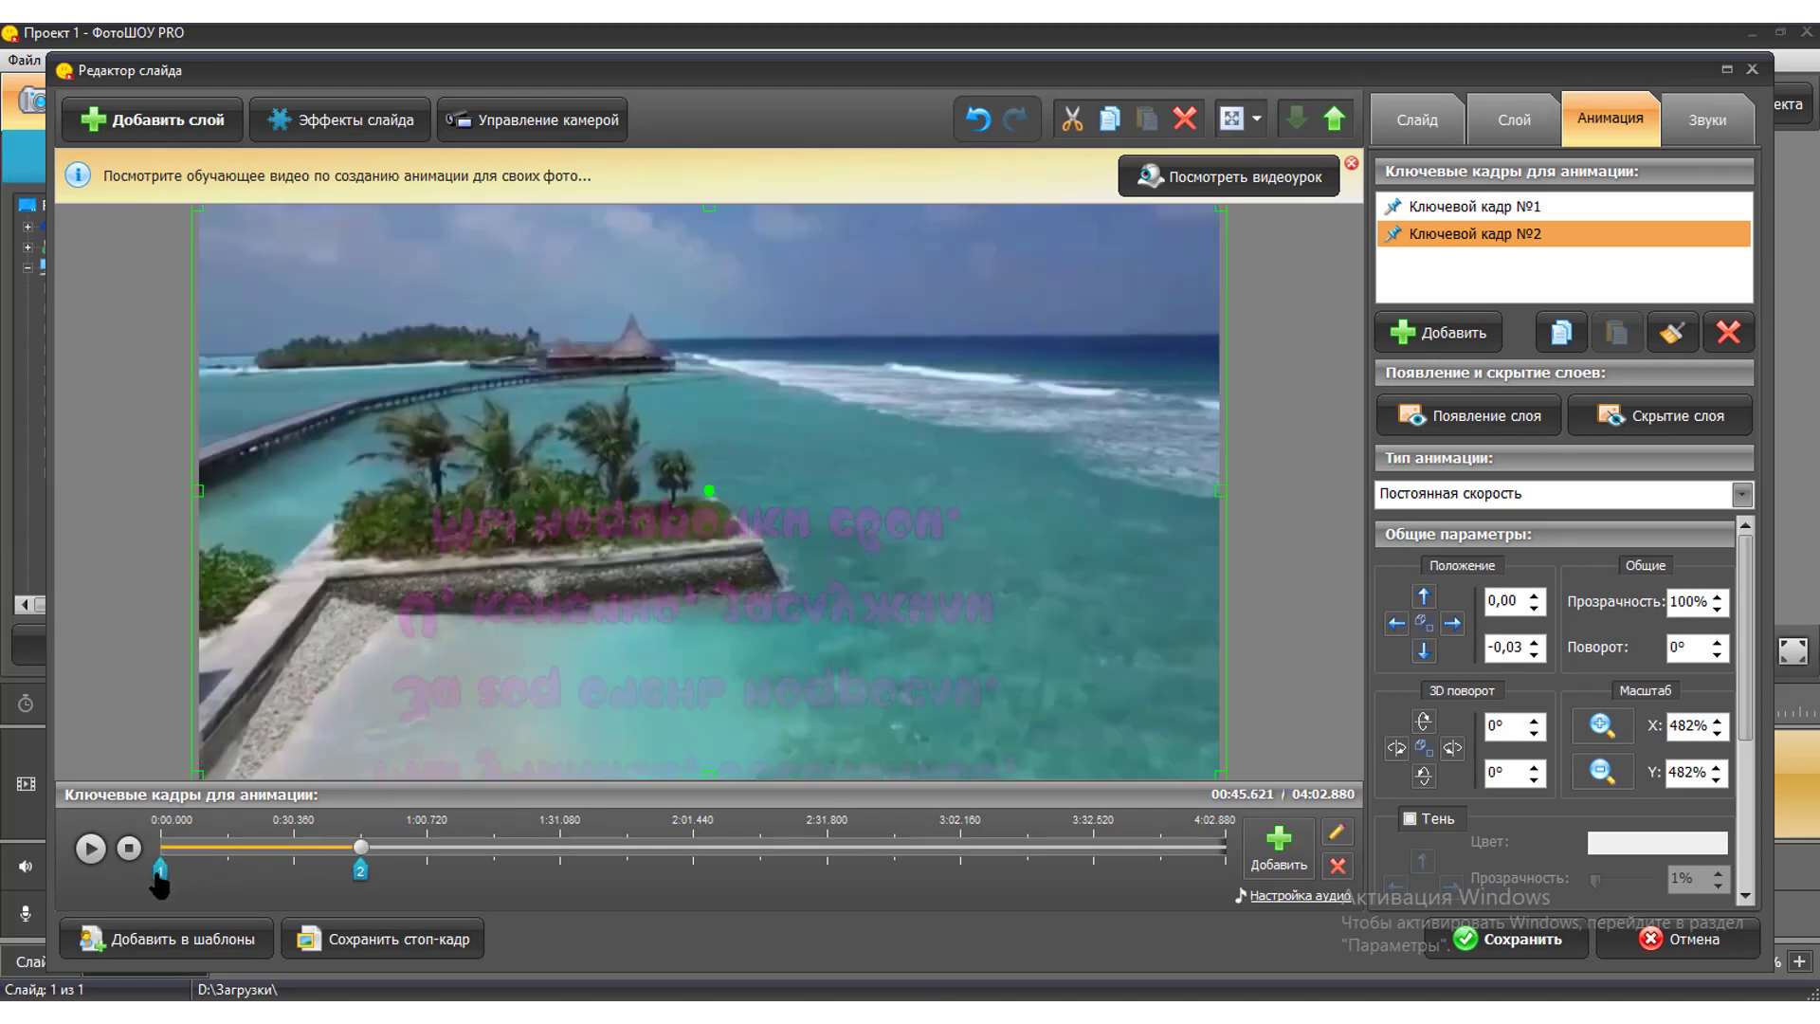
Replay the slide animation from the beginning to check the speed of the scrolling poem.
{"action": "left_click", "coordinate": [129, 847]}
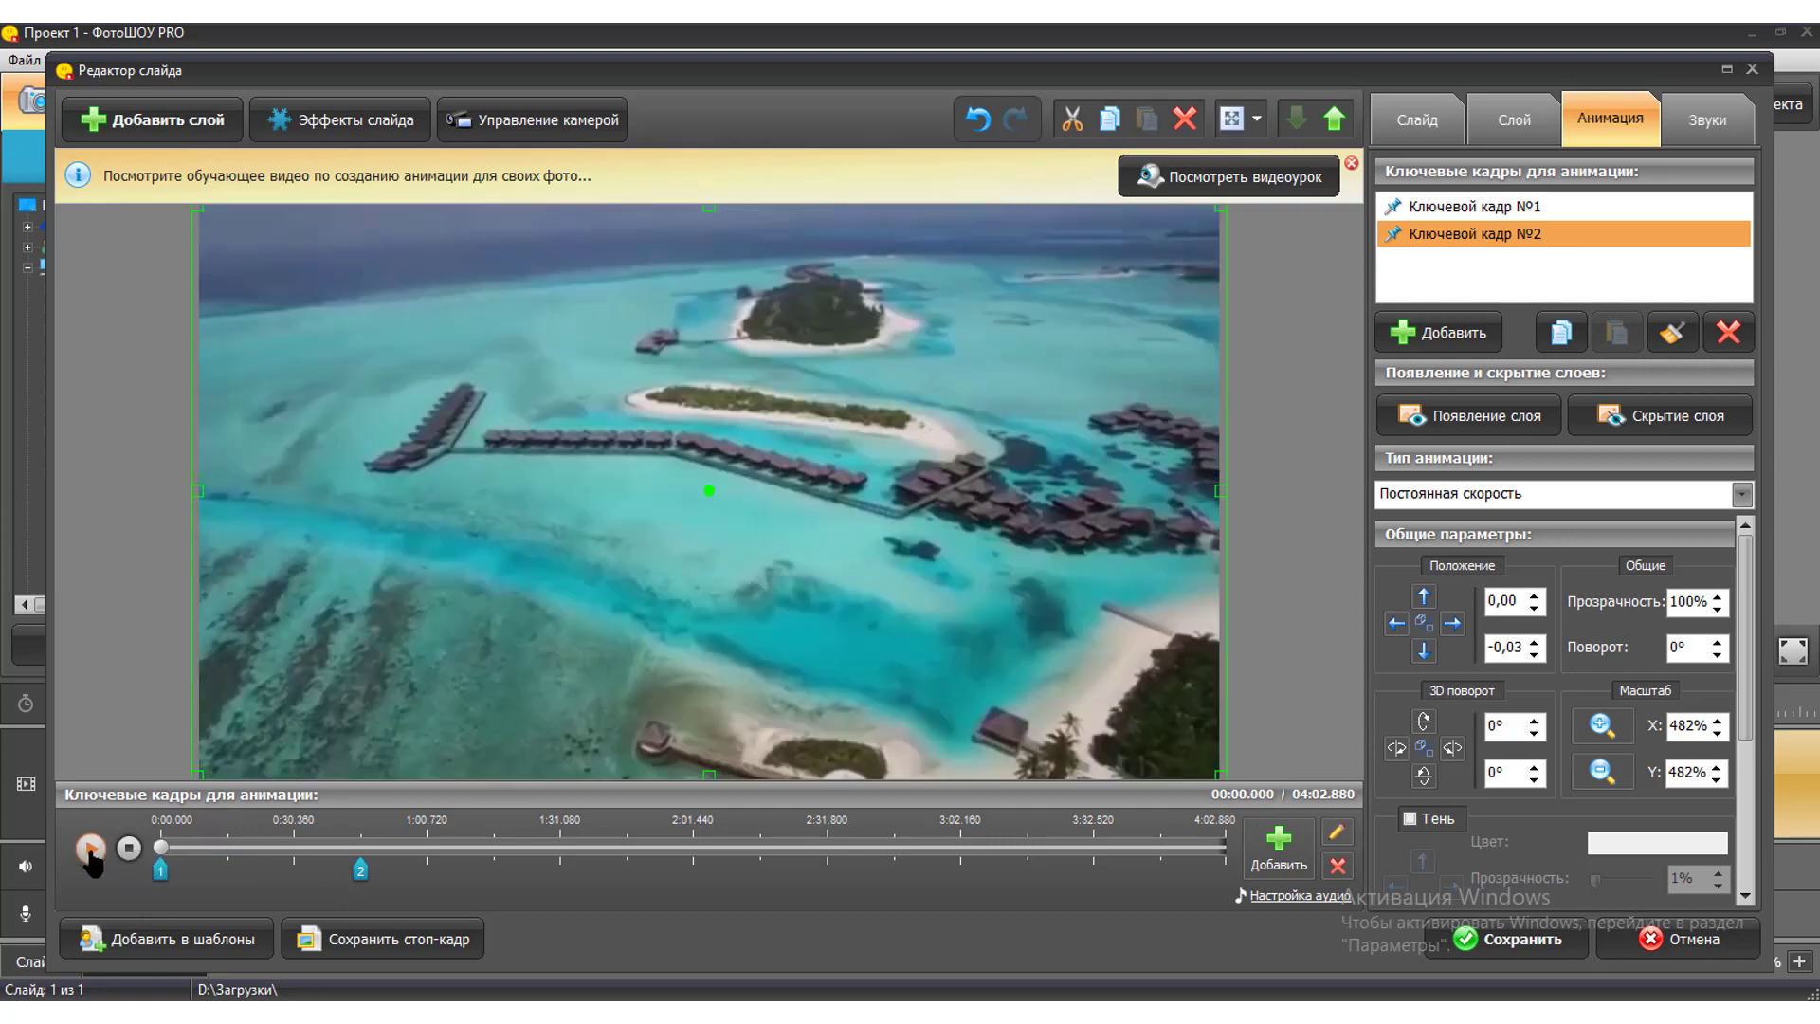
{"action": "left_click", "coordinate": [90, 847]}
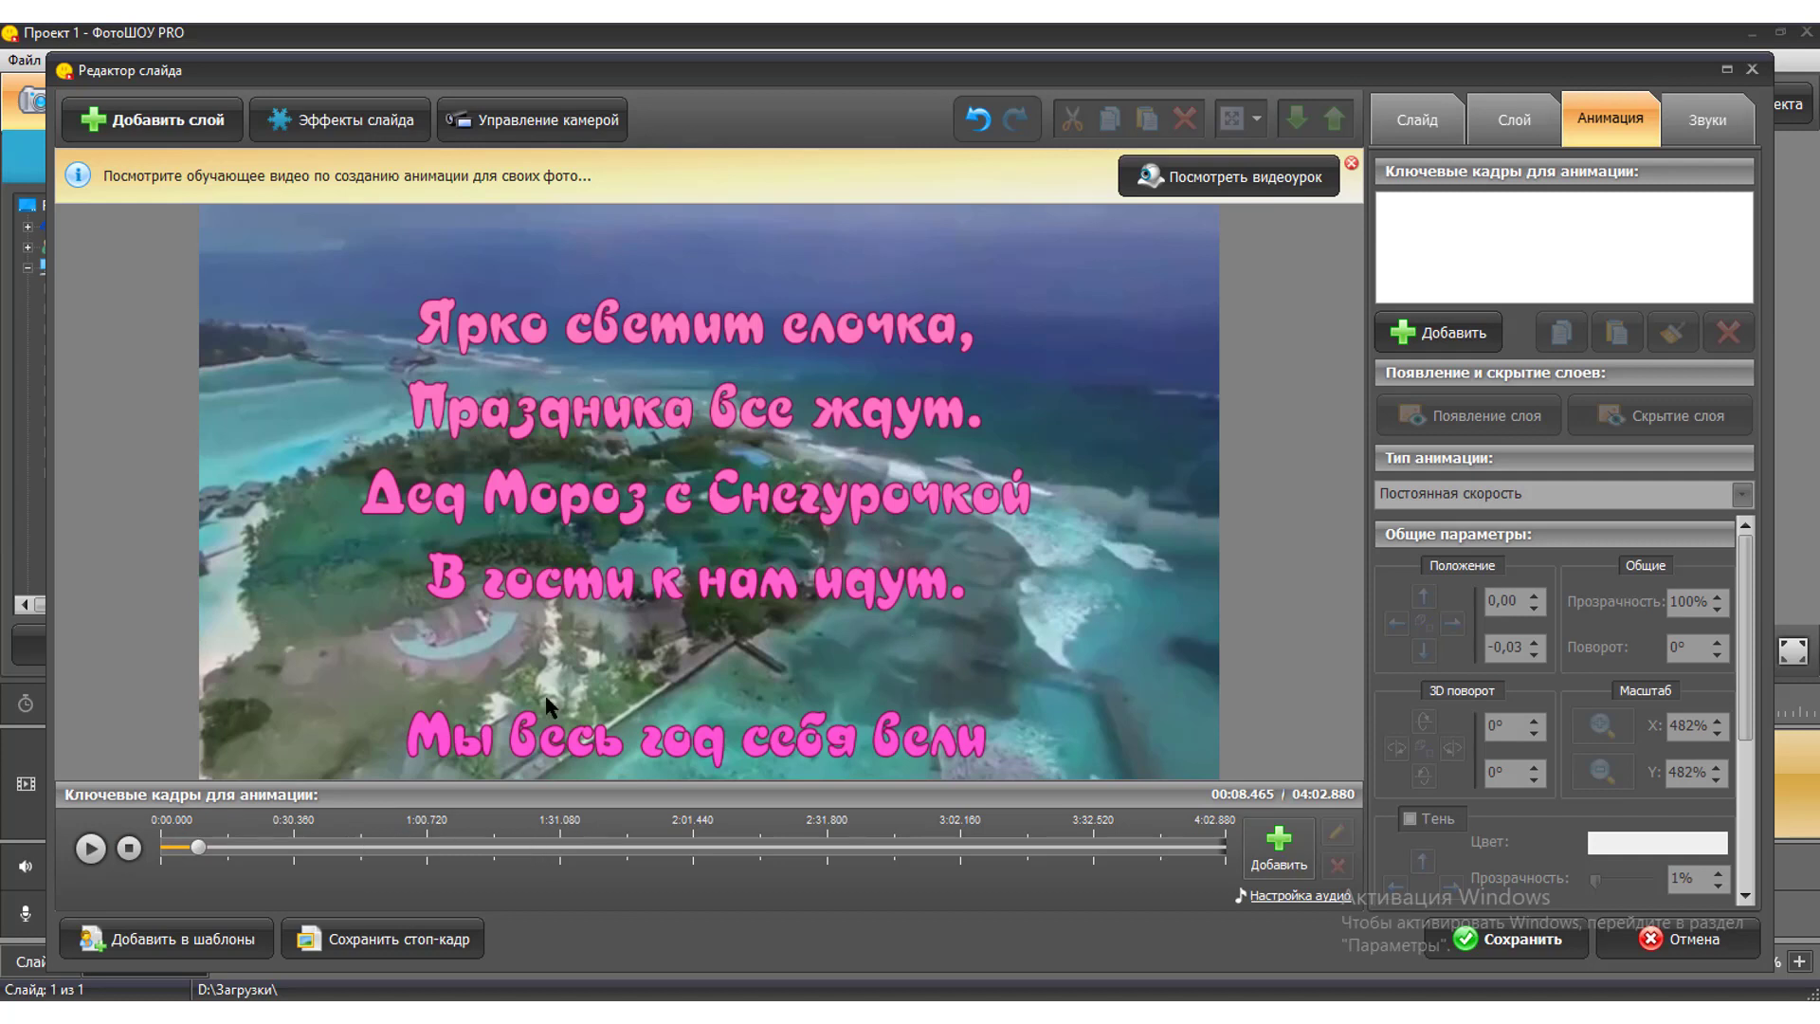
{"action": "left_click_drag", "start_coordinate": [201, 848], "coordinate": [111, 854]}
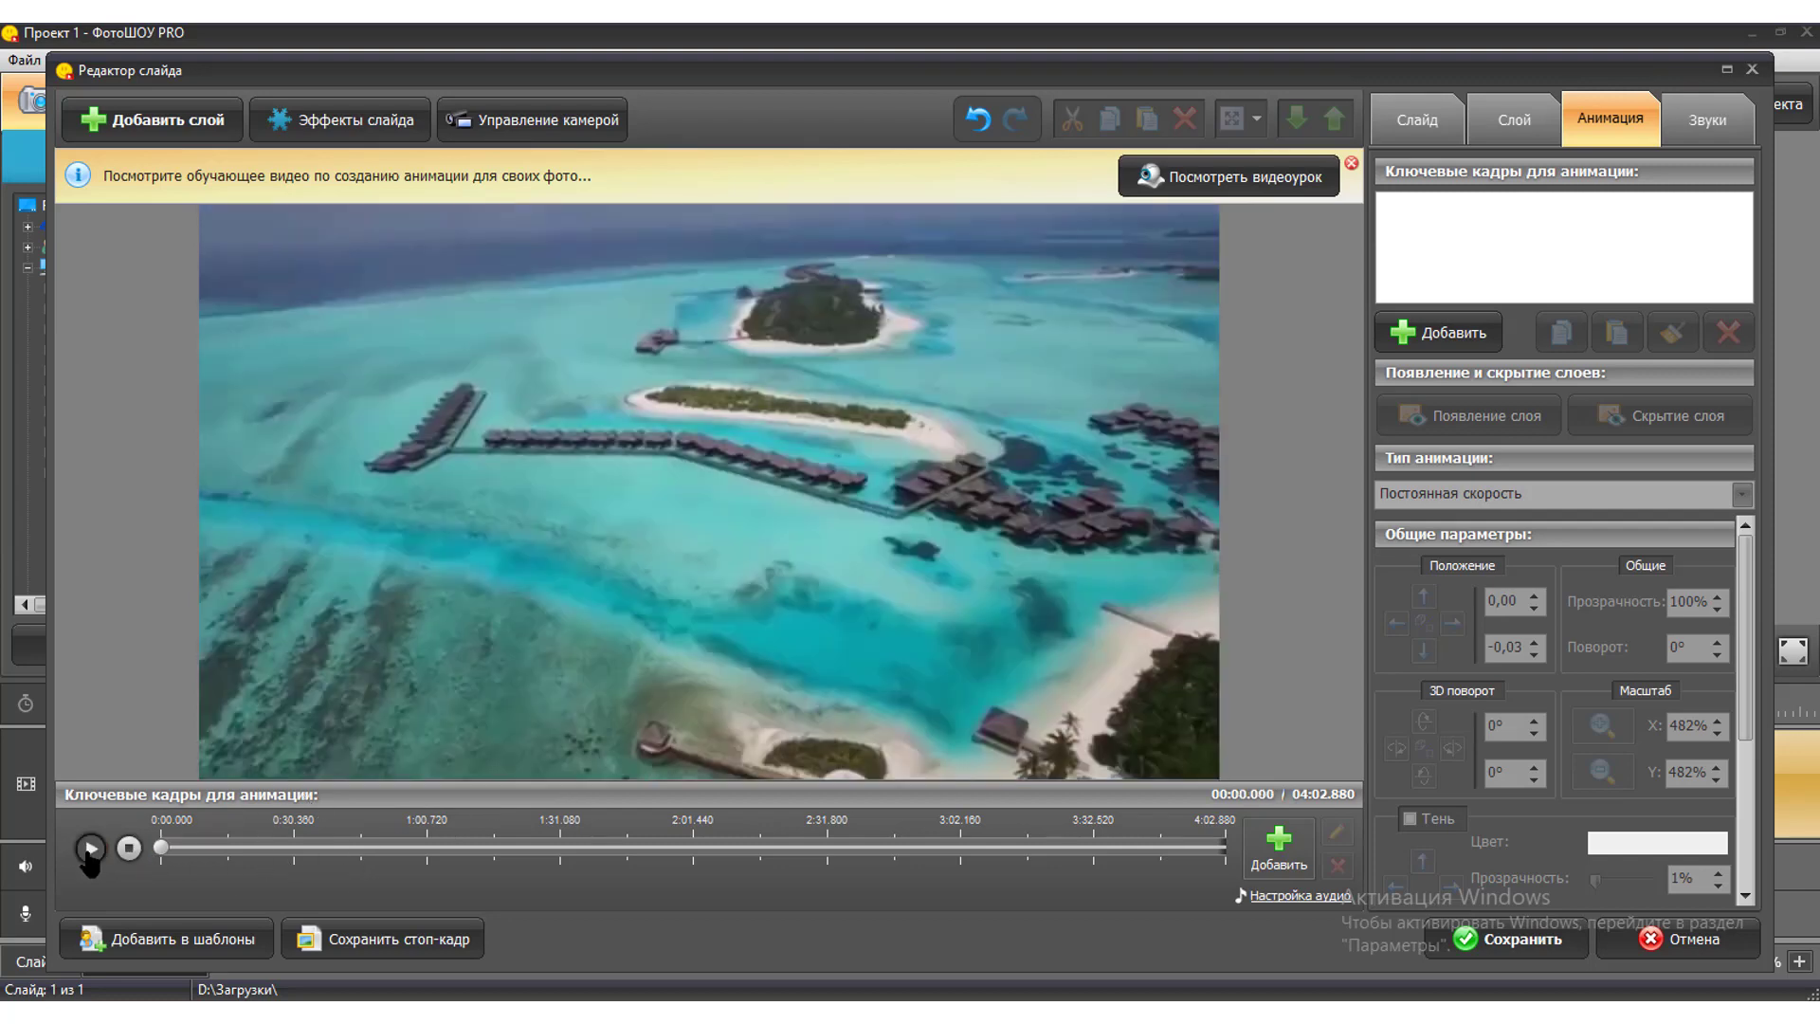
{"action": "left_click", "coordinate": [90, 848]}
Save the slide, play the project preview to about 30 seconds, and view the end of the timeline.
{"action": "left_click", "coordinate": [1524, 944]}
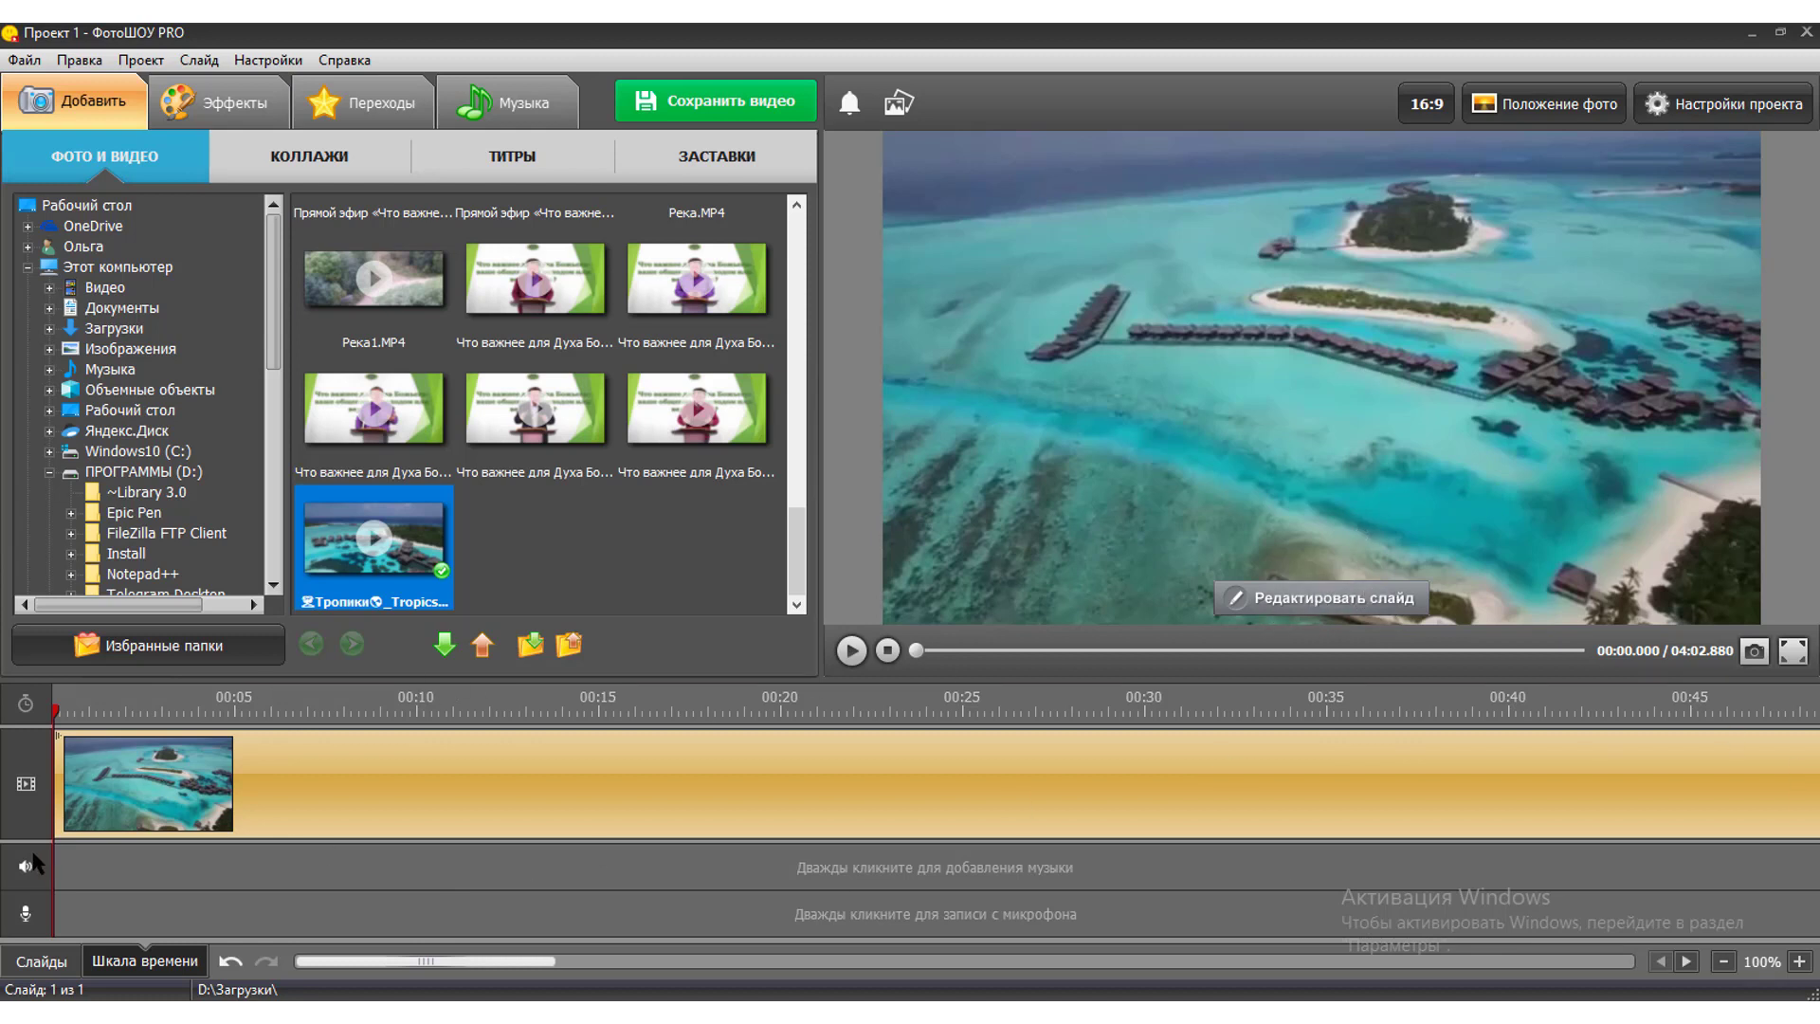
{"action": "left_click", "coordinate": [851, 652]}
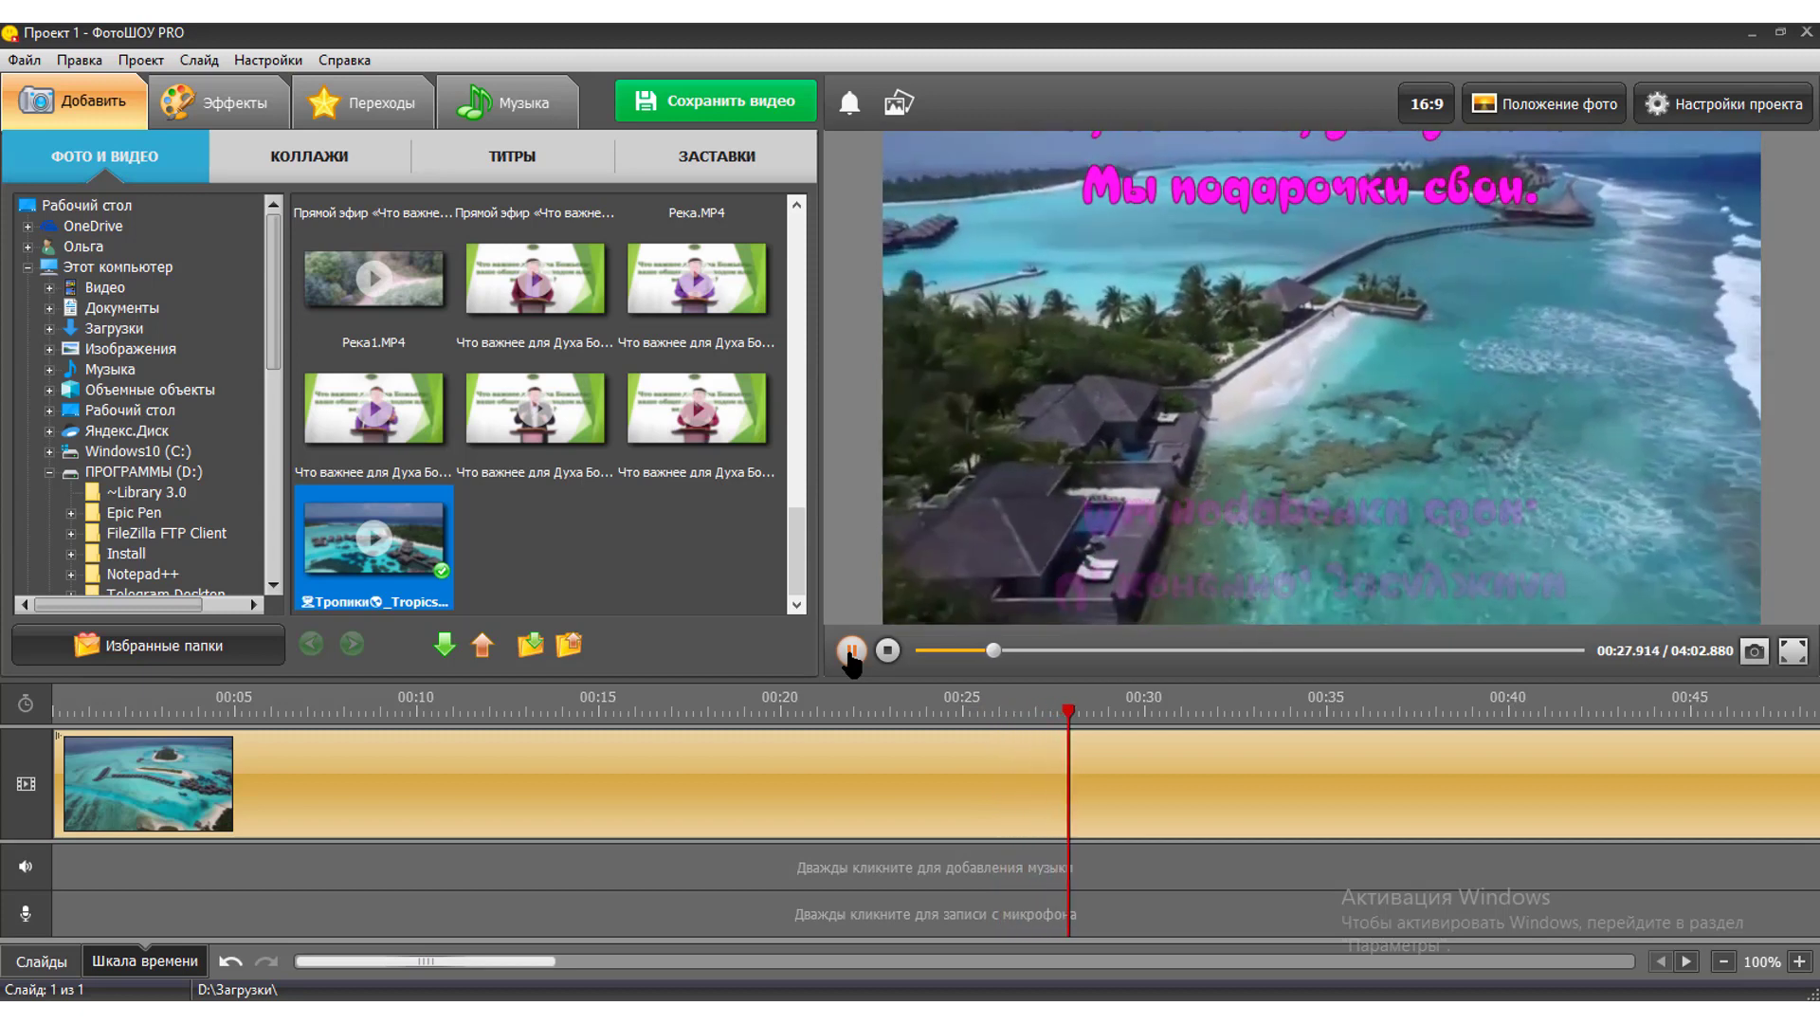
{"action": "left_click", "coordinate": [850, 652]}
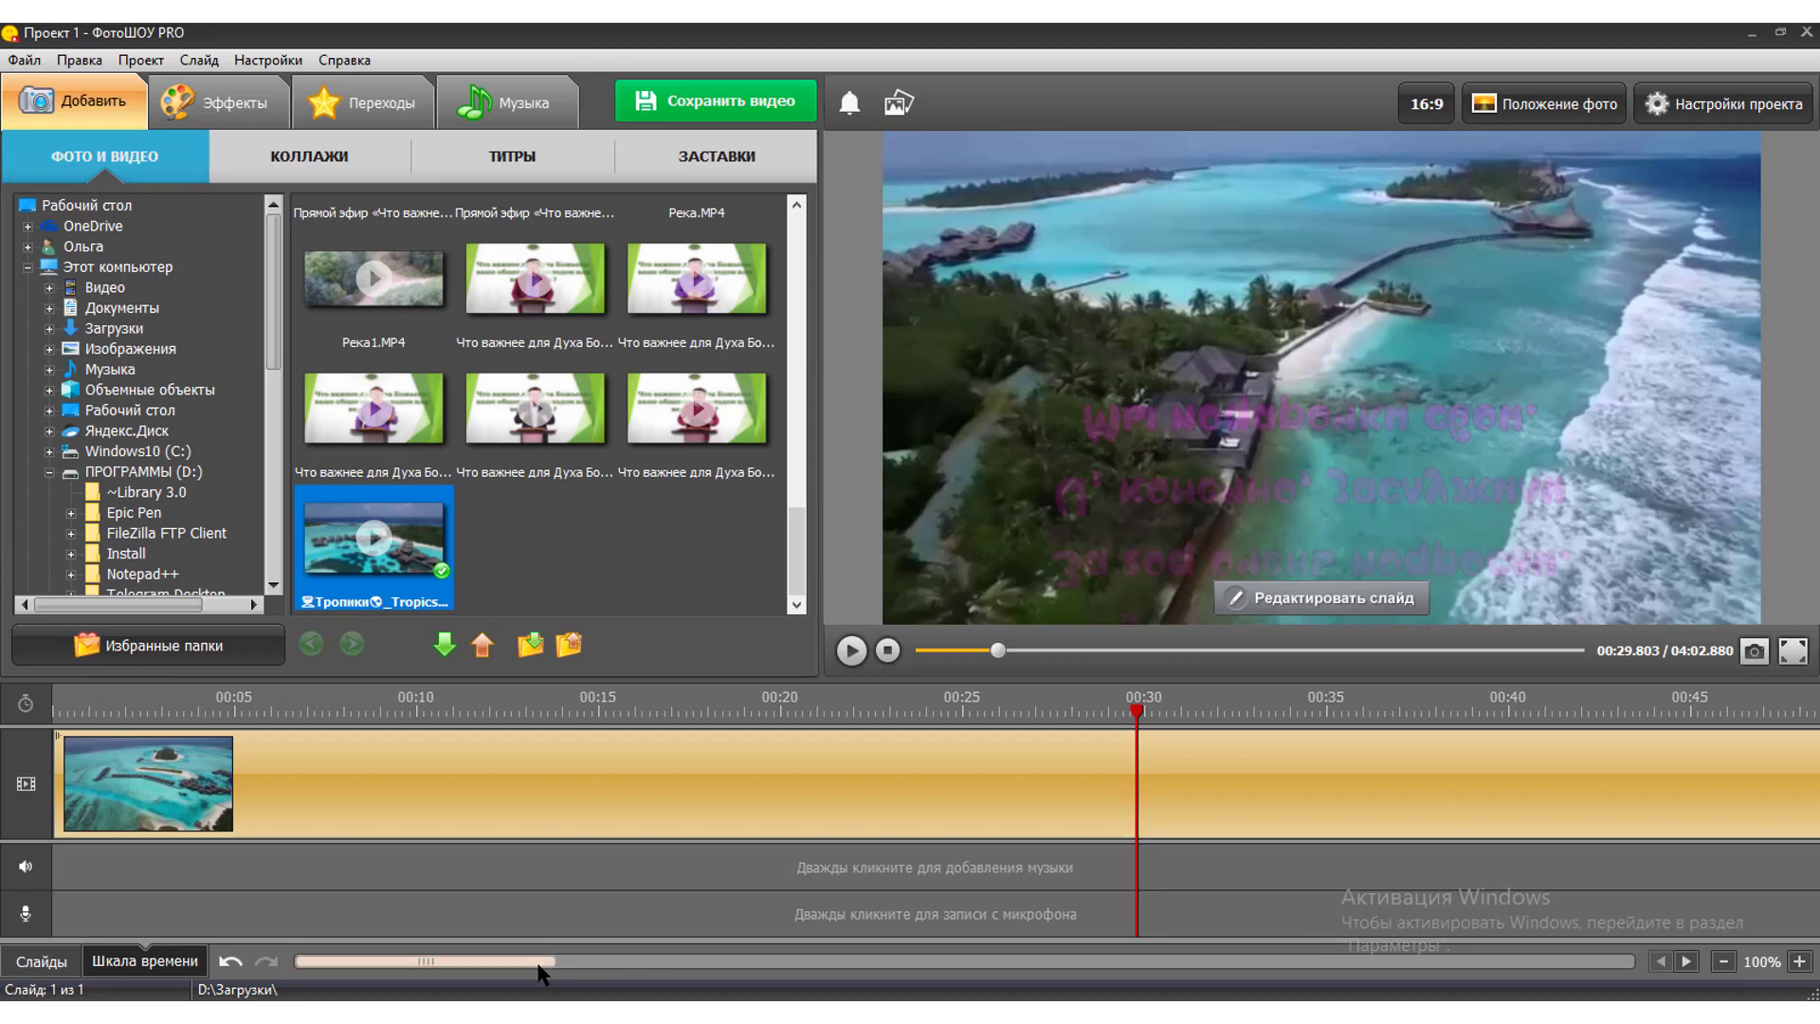
{"action": "left_click_drag", "start_coordinate": [580, 963], "coordinate": [1661, 964]}
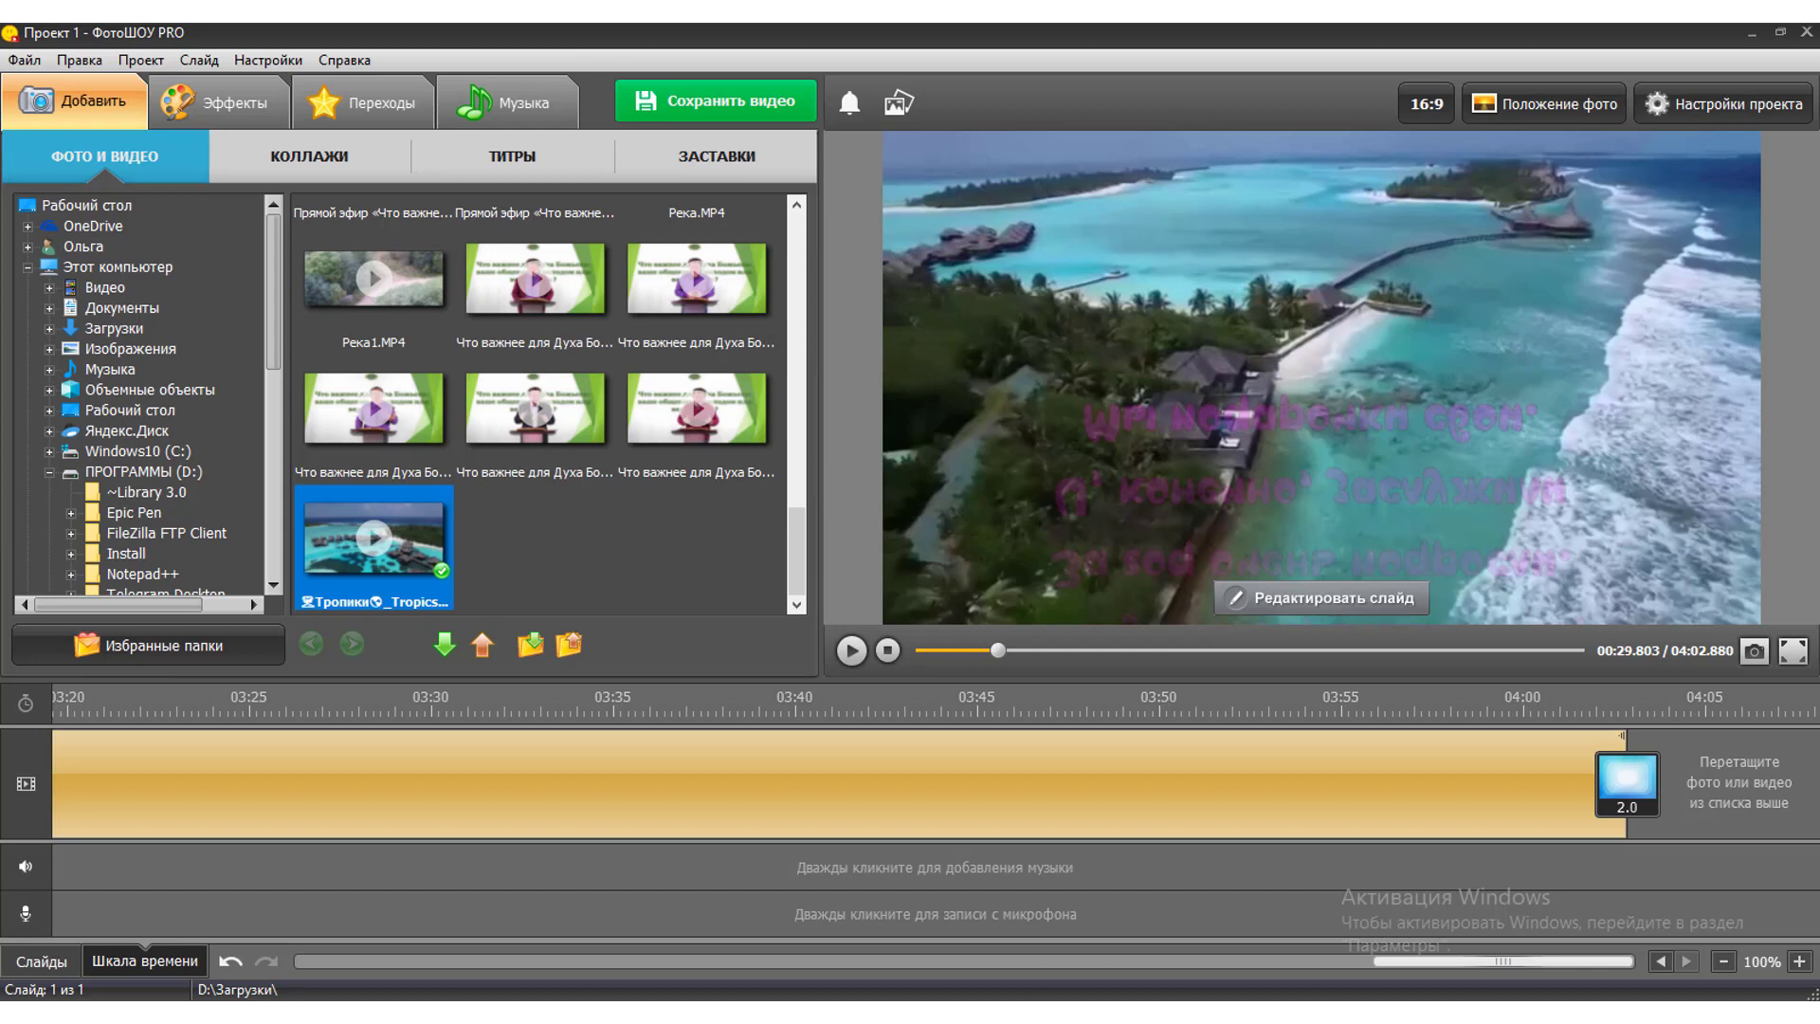
{"action": "mouse_move", "coordinate": [639, 1012]}
{"action": "left_click", "coordinate": [640, 910]}
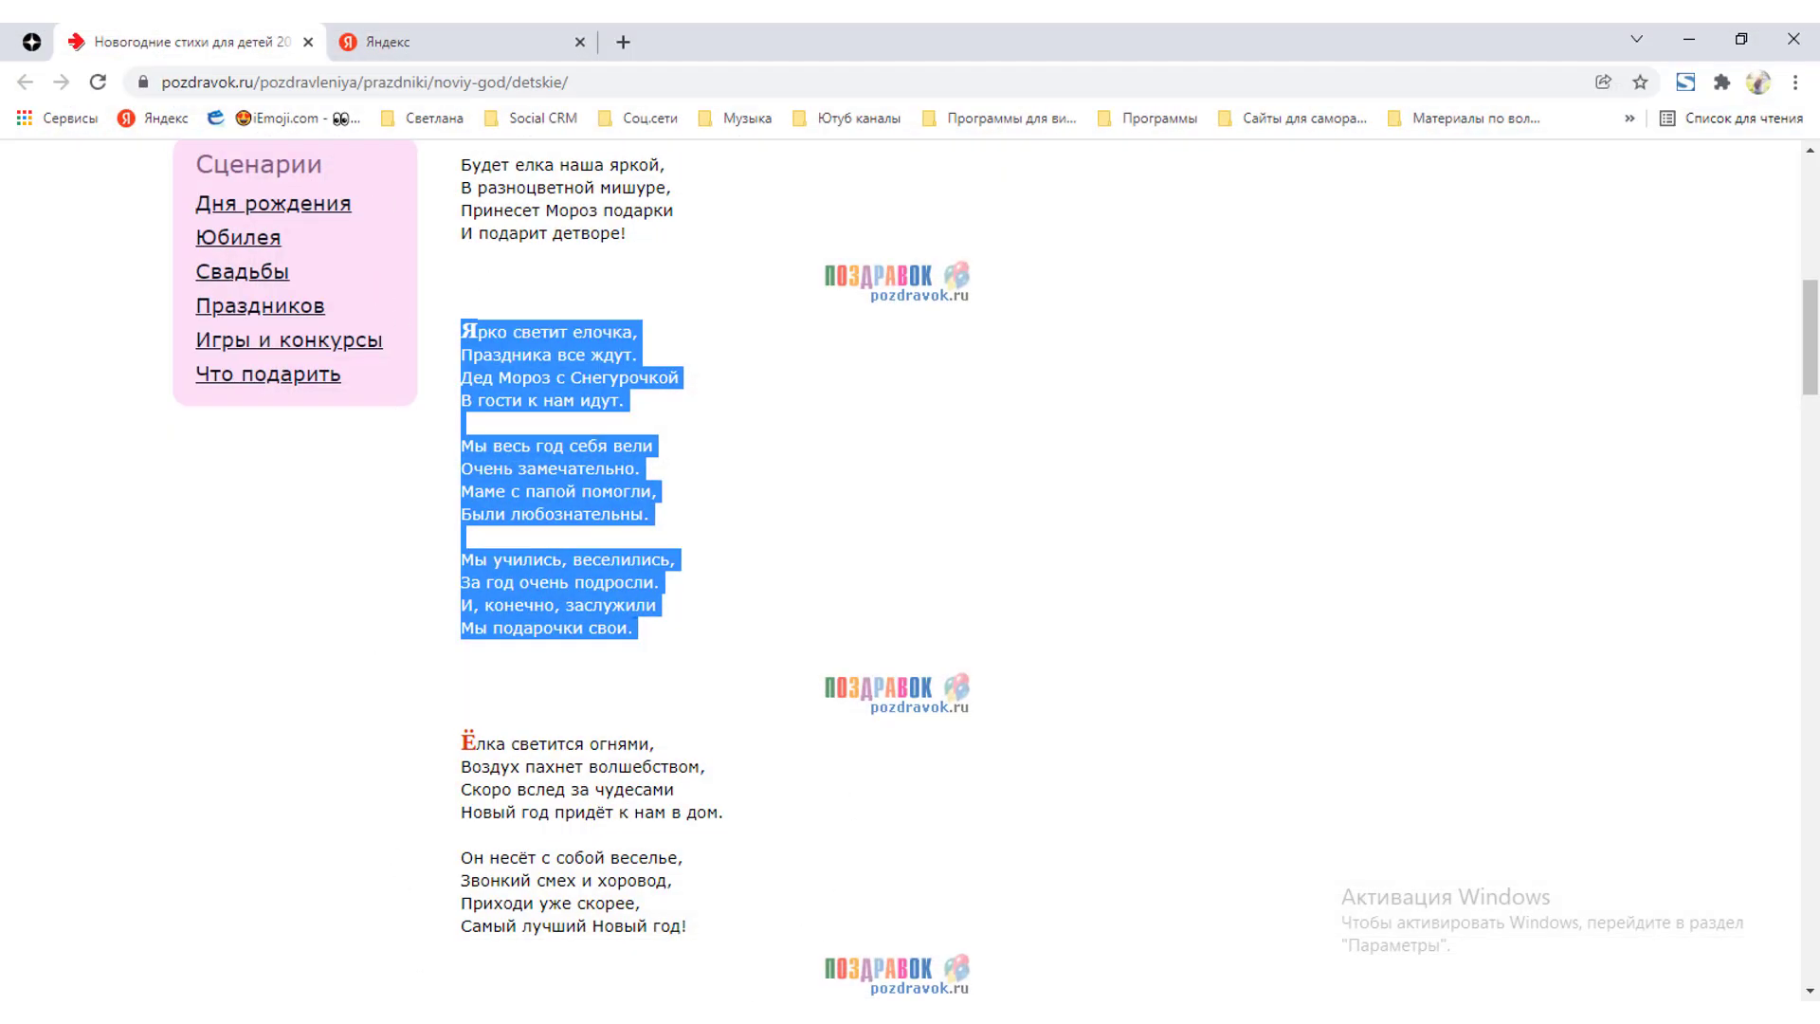
{"action": "key", "text": "alt+Tab"}
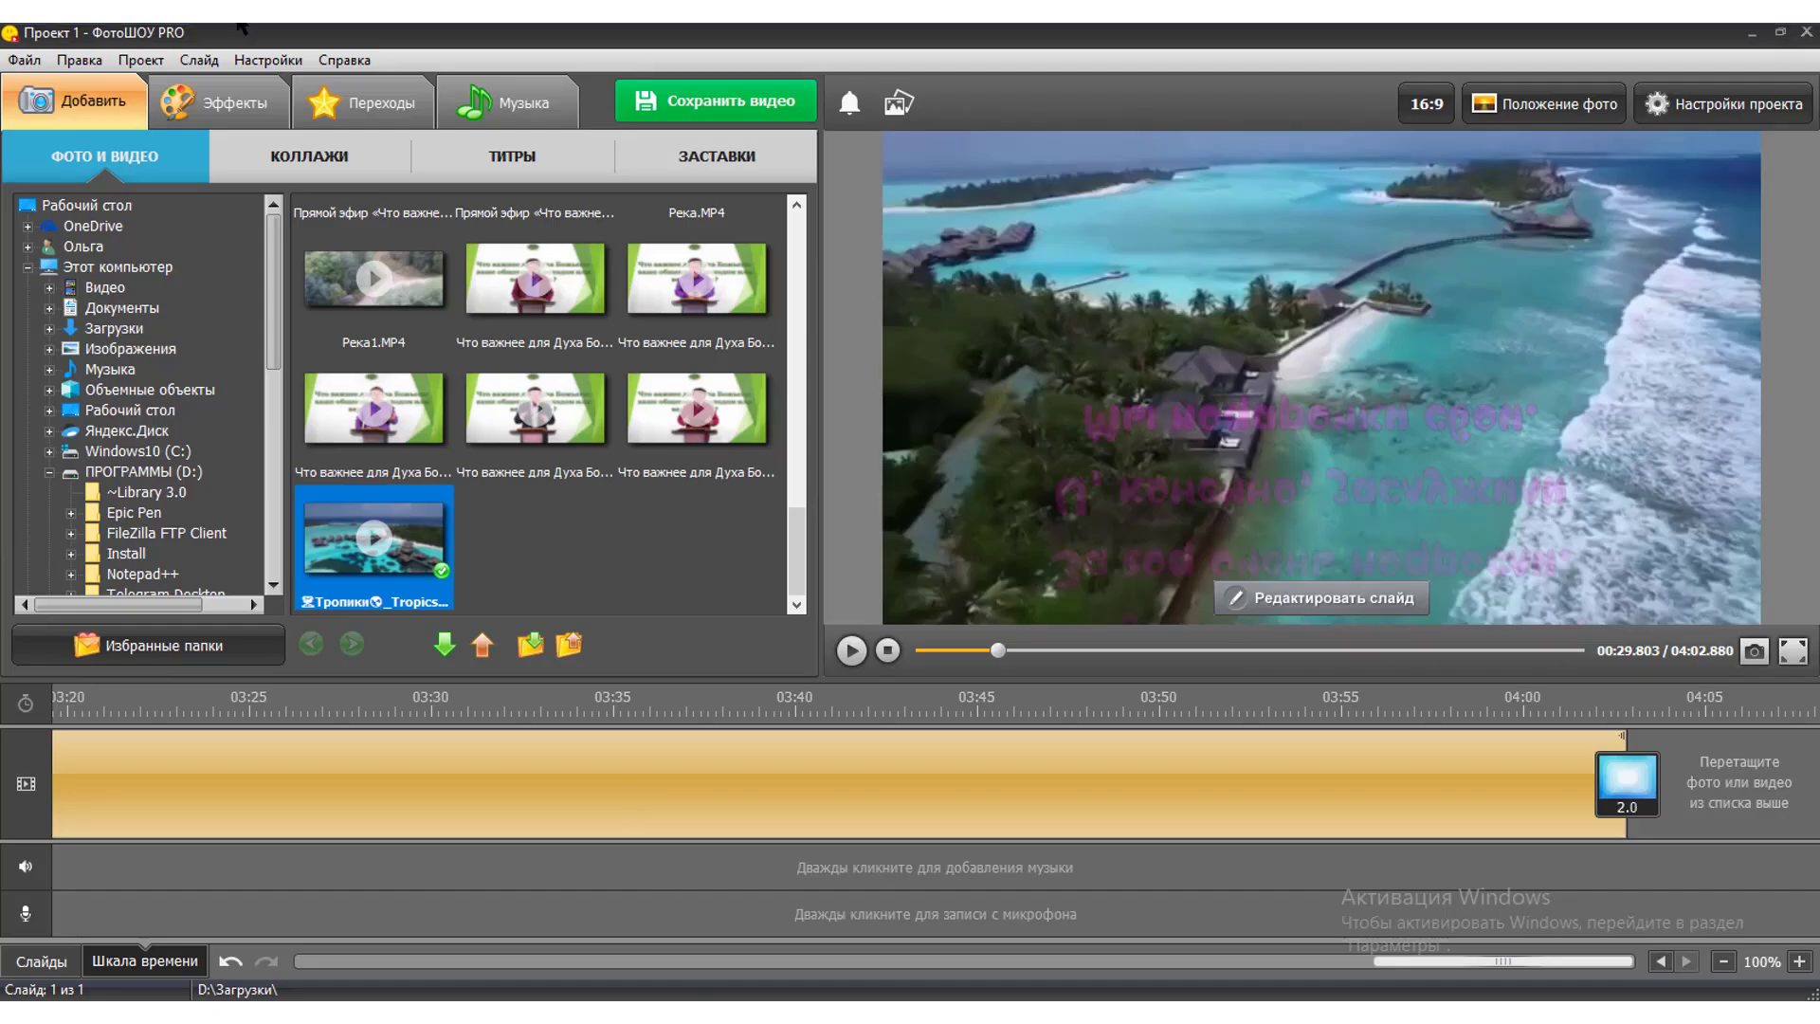
Open the program's official website and look over its home page, including the download and purchase options.
{"action": "left_click", "coordinate": [344, 60]}
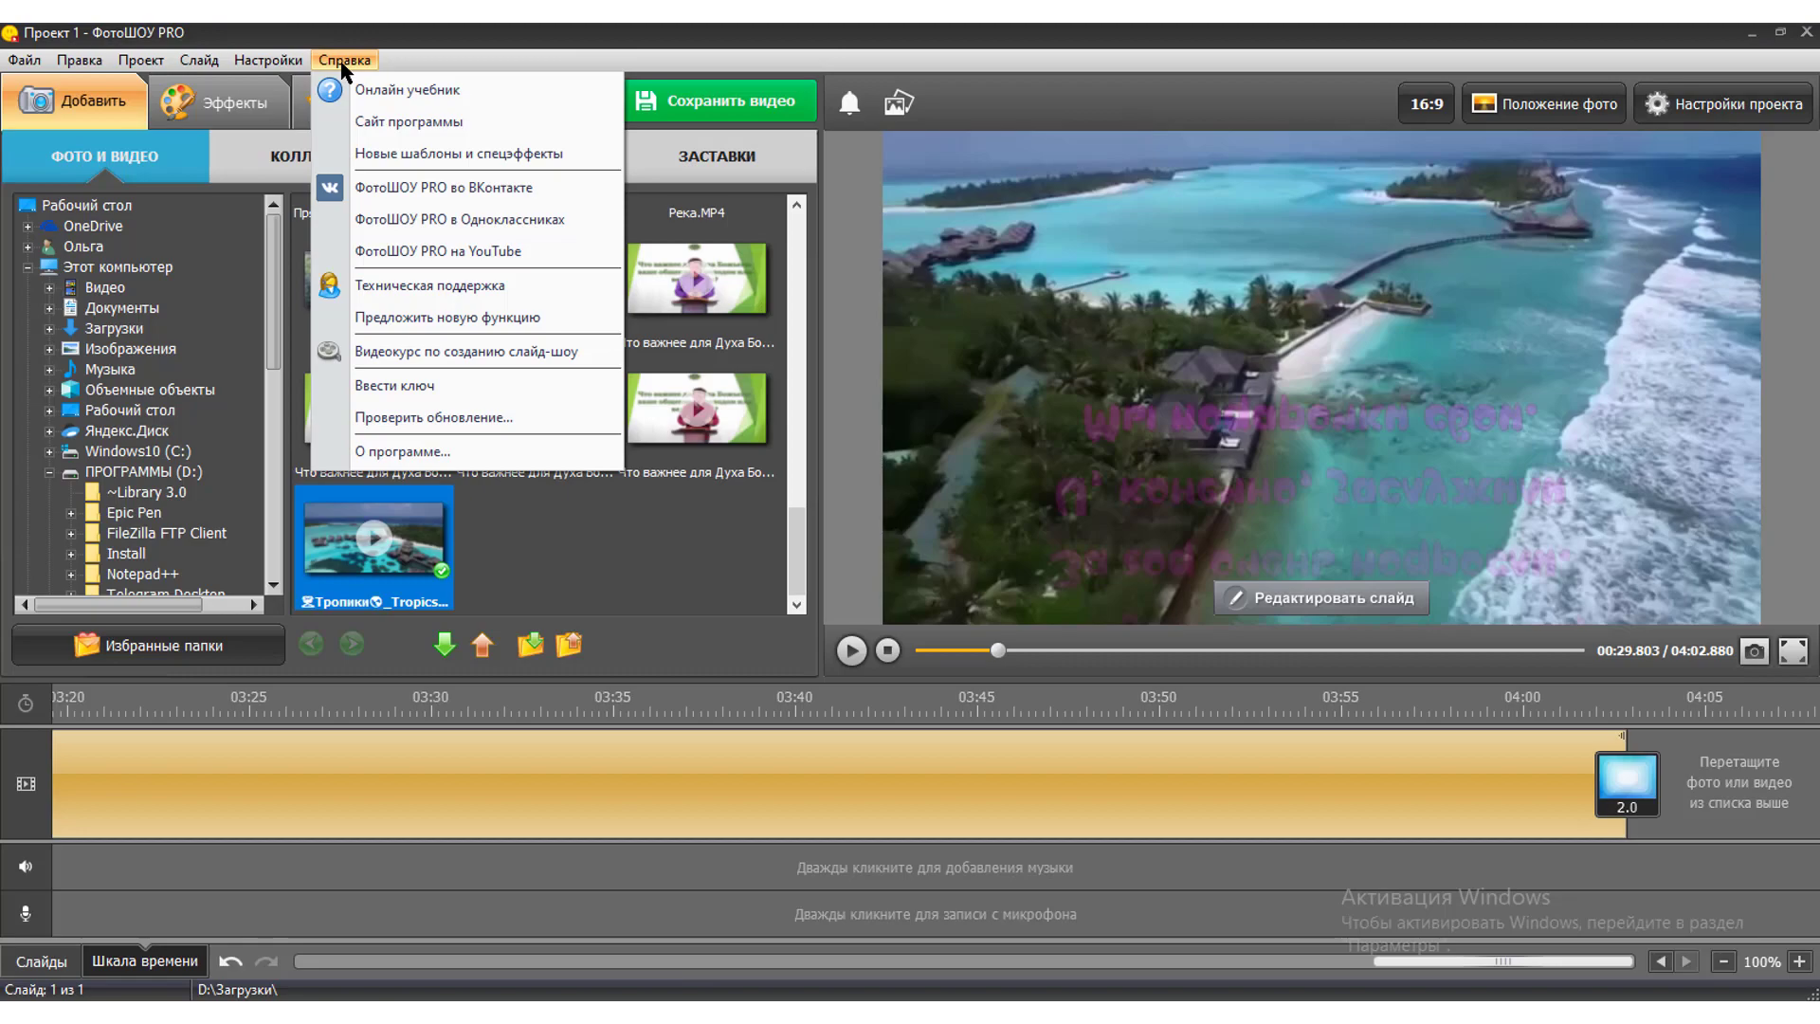
{"action": "left_click", "coordinate": [398, 121]}
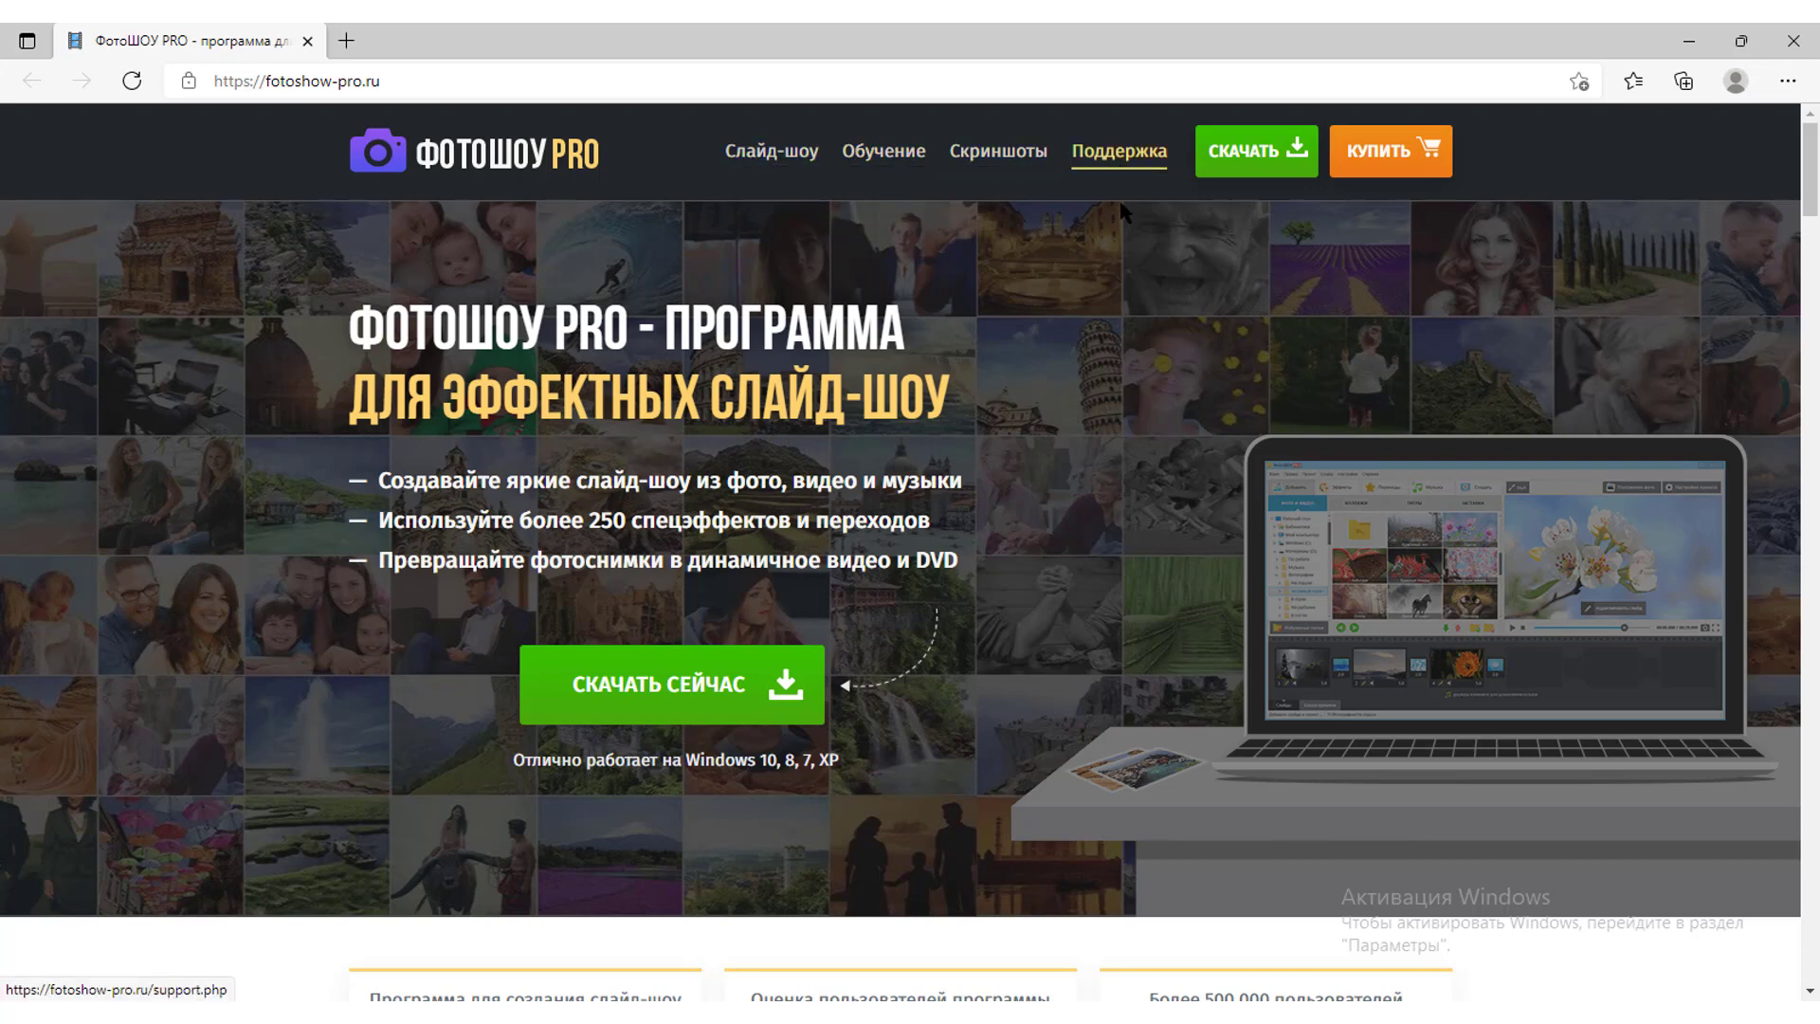
{"action": "scroll", "coordinate": [1073, 343], "scroll_direction": "down", "scroll_amount": 3}
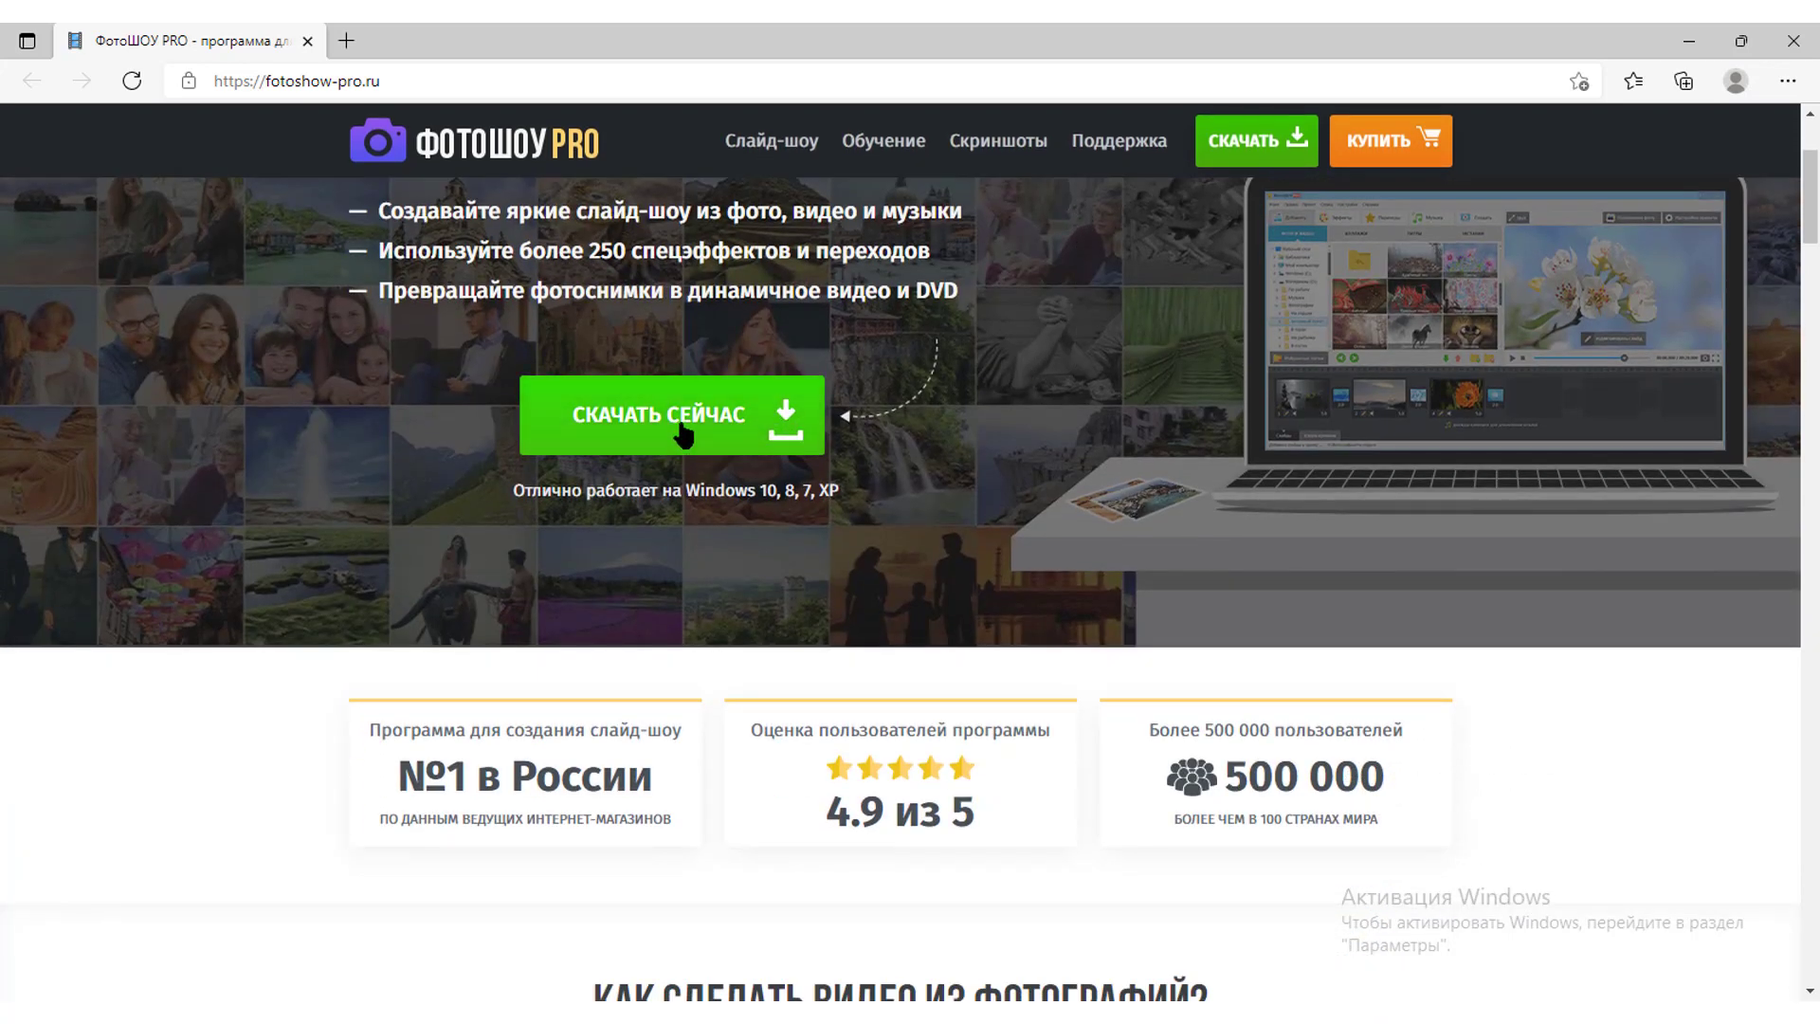
{"action": "scroll", "coordinate": [976, 493], "scroll_direction": "down", "scroll_amount": 4}
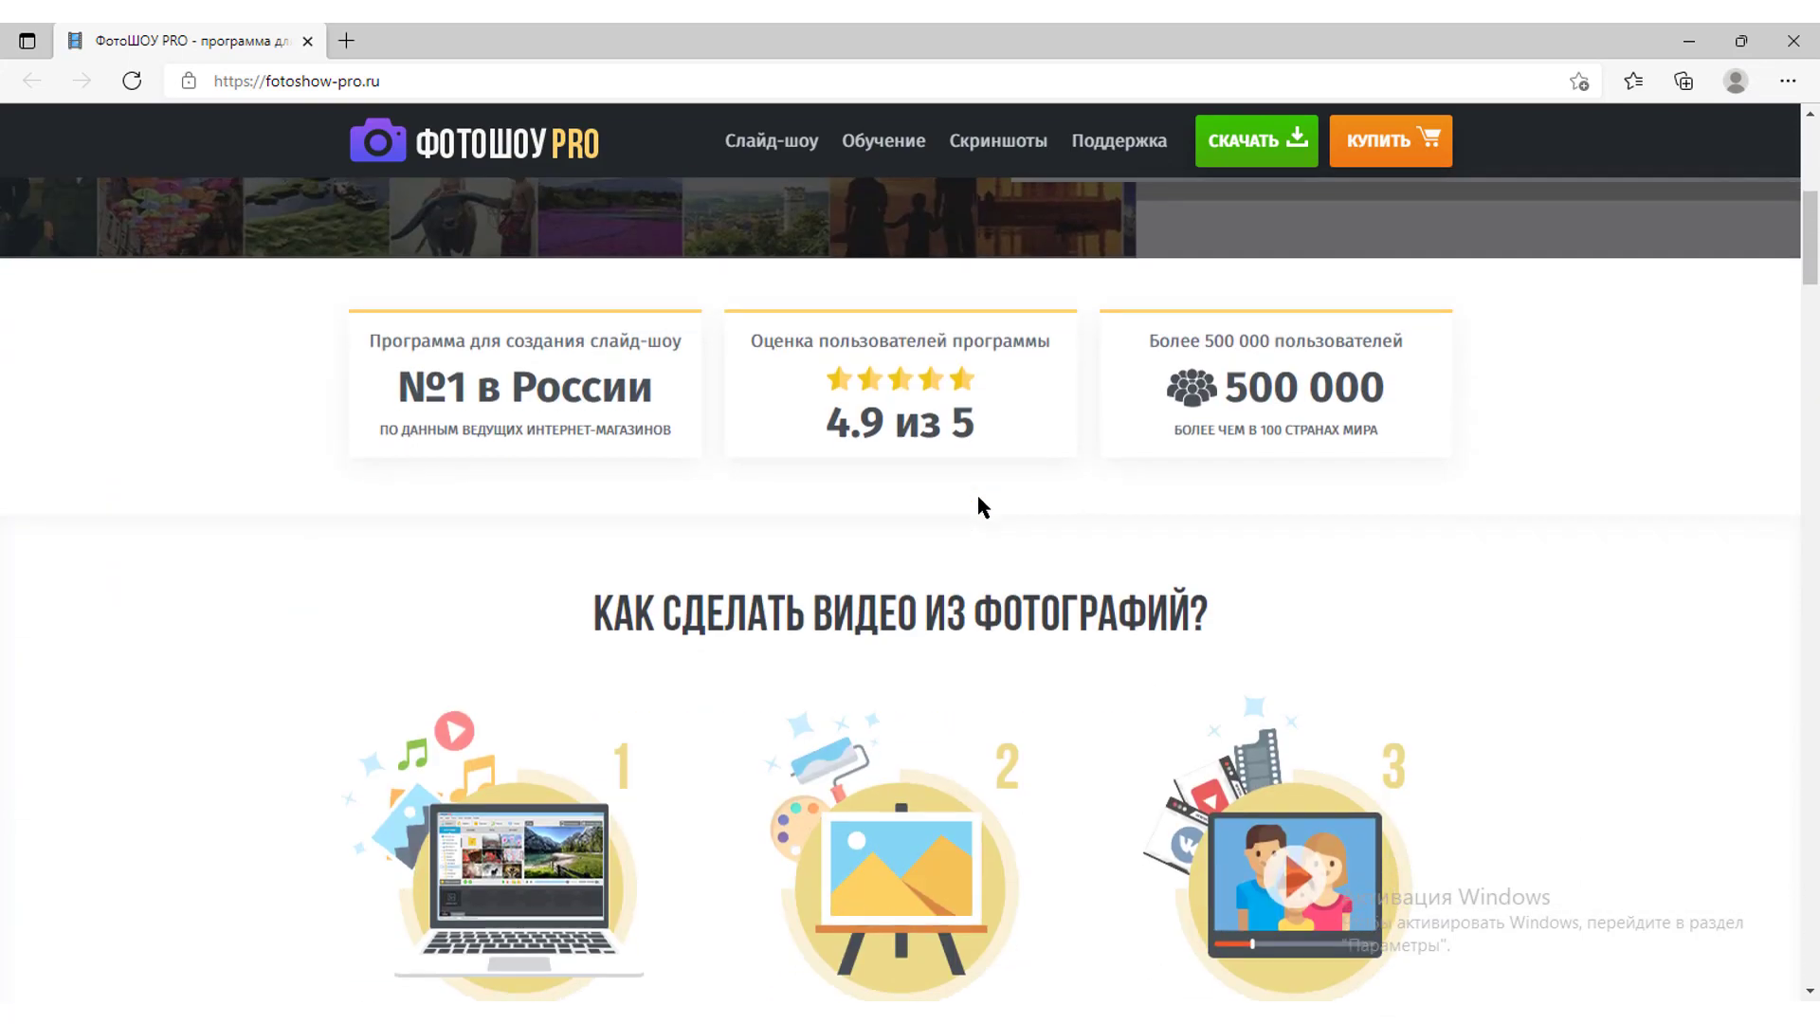
{"action": "scroll", "coordinate": [1273, 282], "scroll_direction": "up", "scroll_amount": 5}
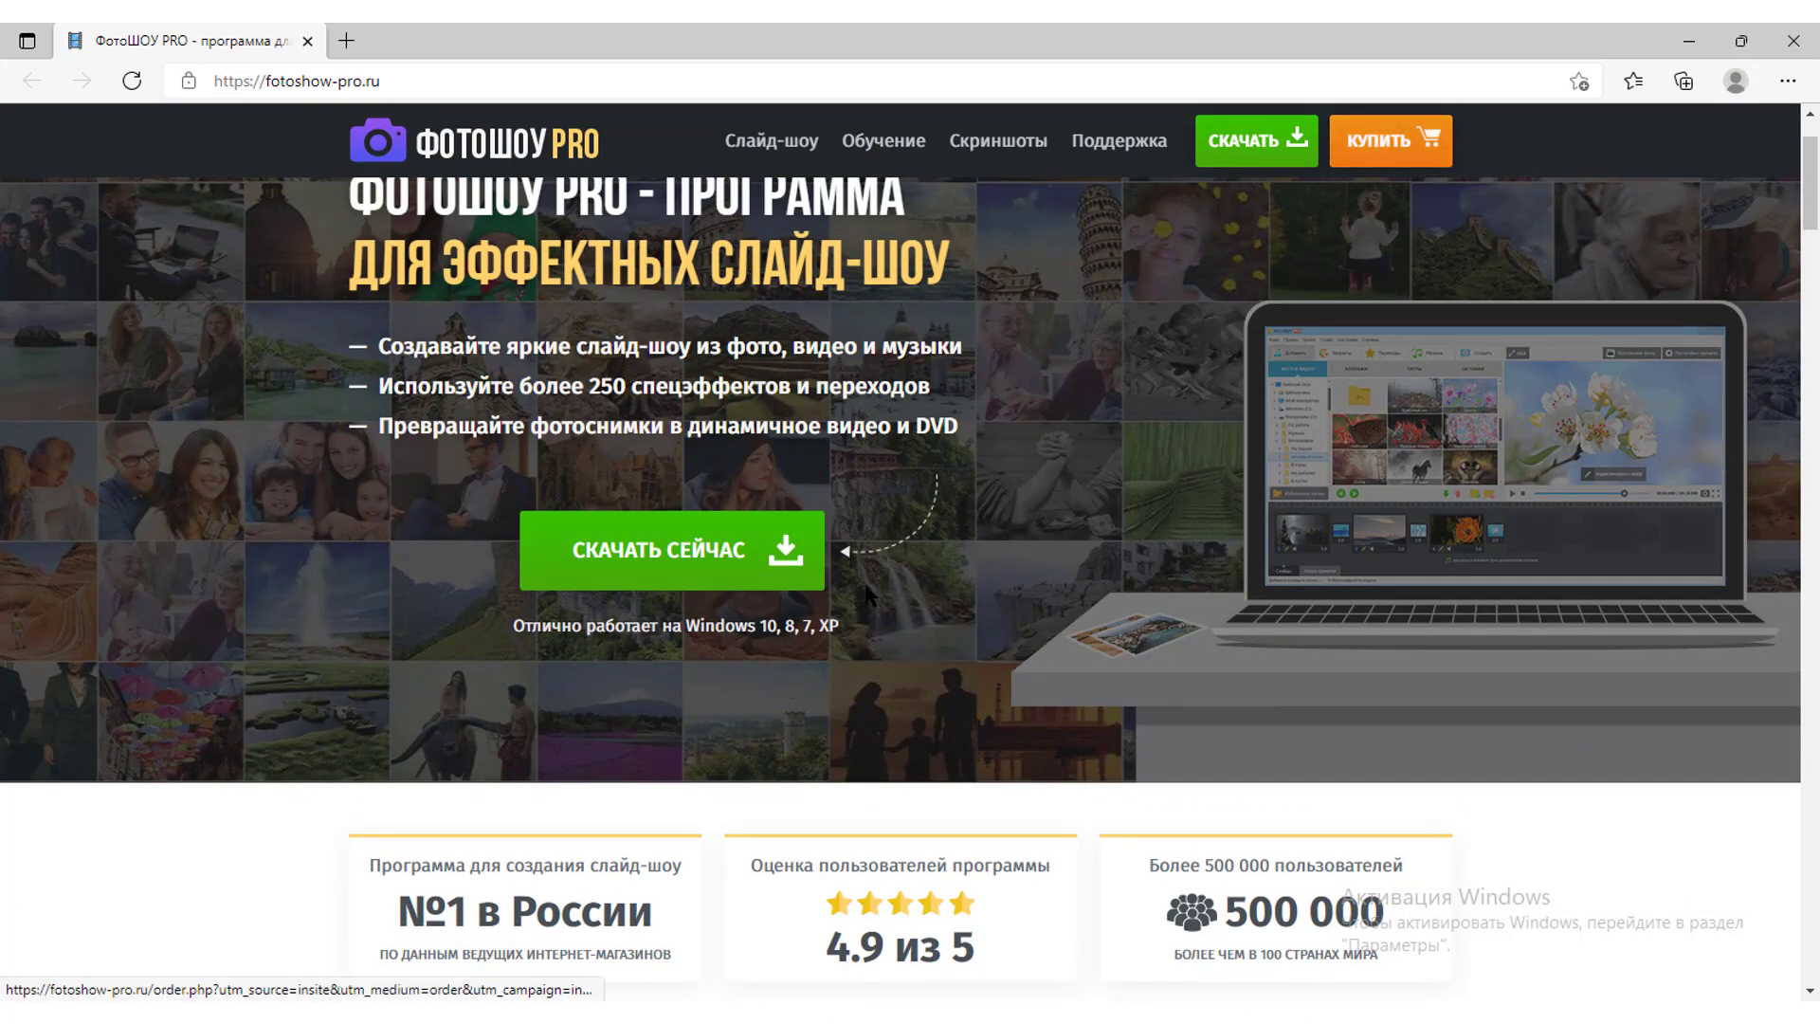
{"action": "scroll", "coordinate": [865, 590], "scroll_direction": "up", "scroll_amount": 2}
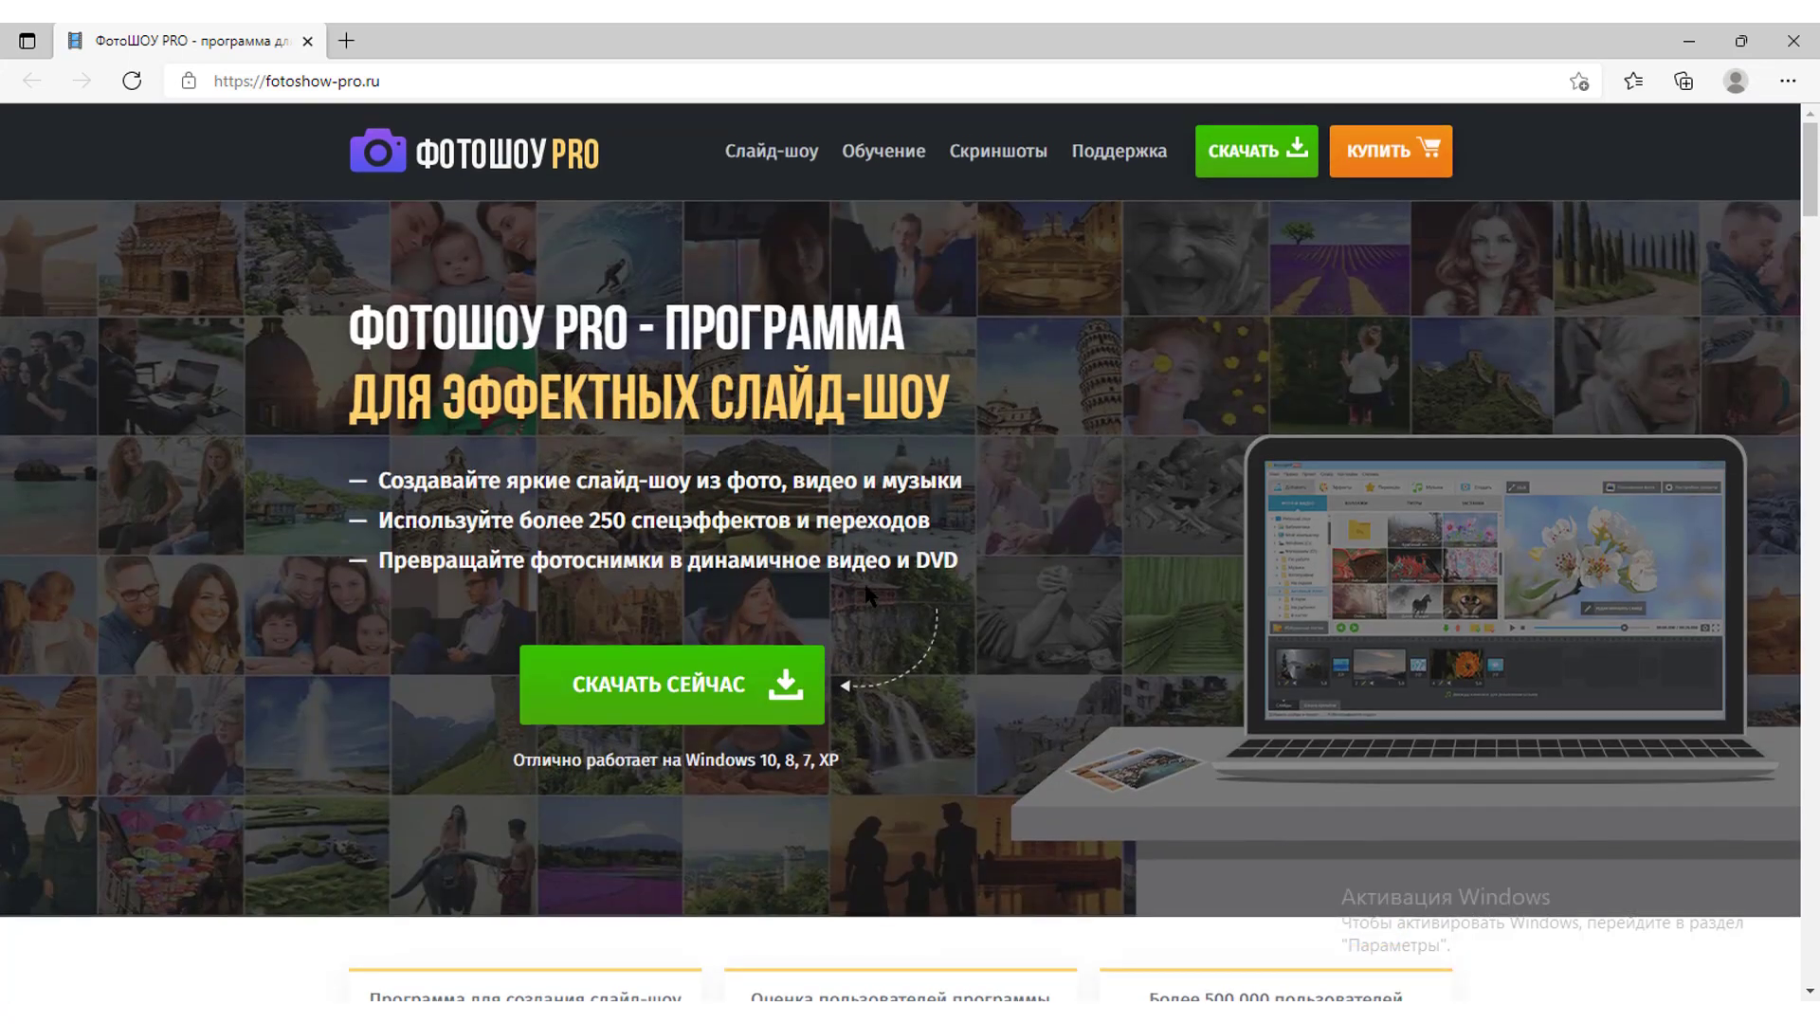